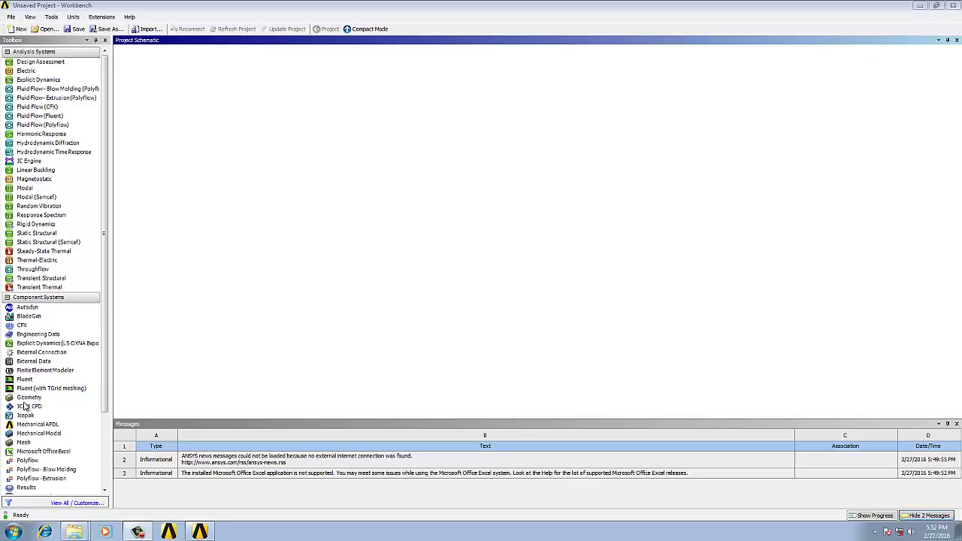
Step: Drag a Geometry component system into the Project Schematic as system A
left_click_drag(28, 397, 173, 90)
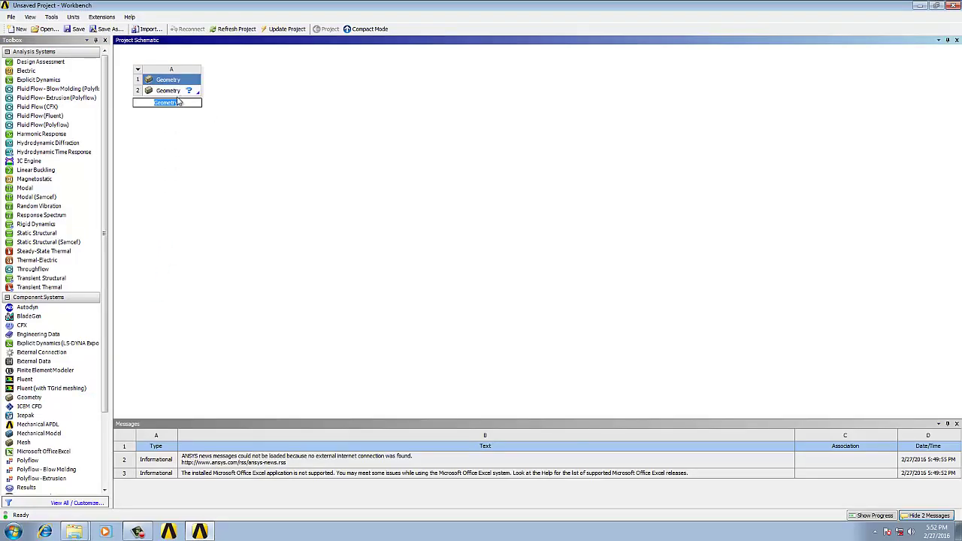
Step: Launch DesignModeler from the Geometry cell with Millimeter as the length unit
double_click(178, 91)
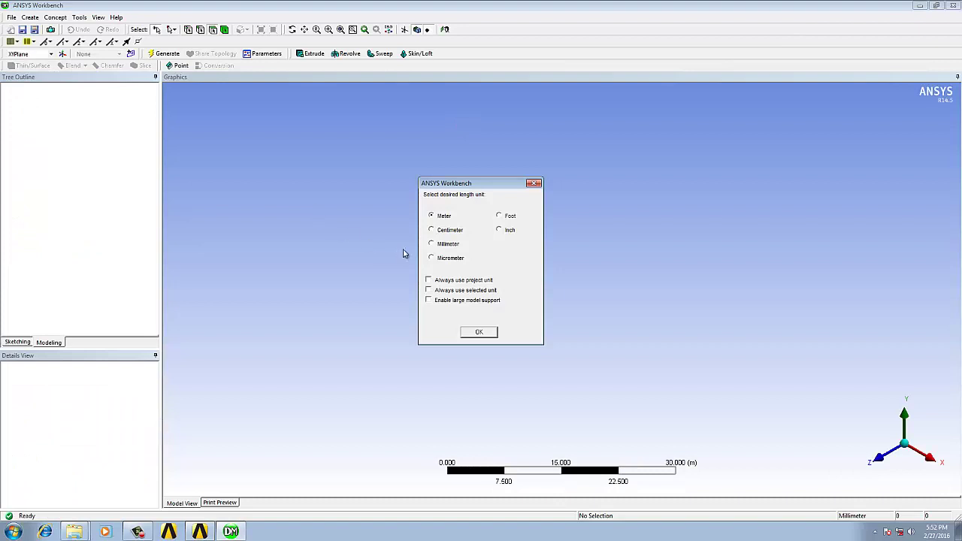
left_click(480, 335)
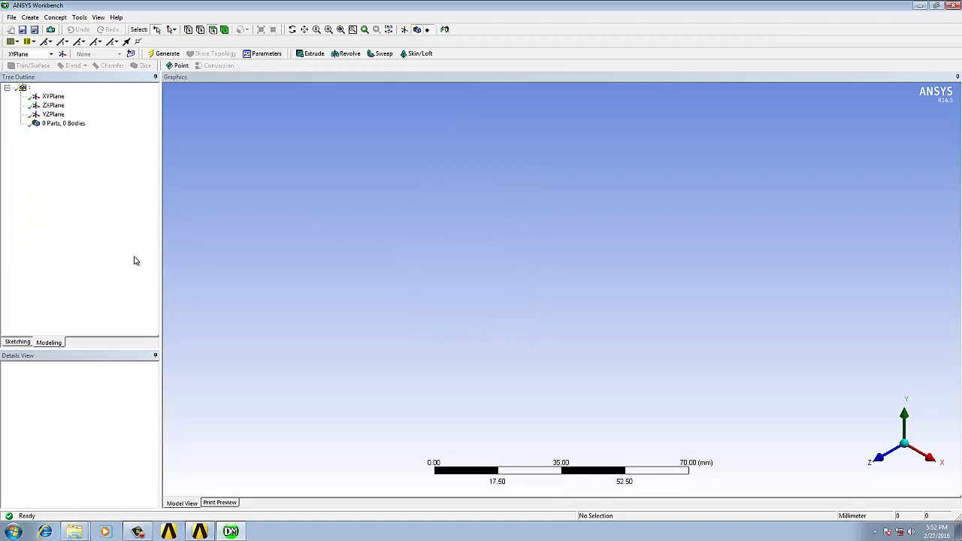
Step: Draw a rectangle from the origin on the XY plane, viewed head-on
left_click(14, 342)
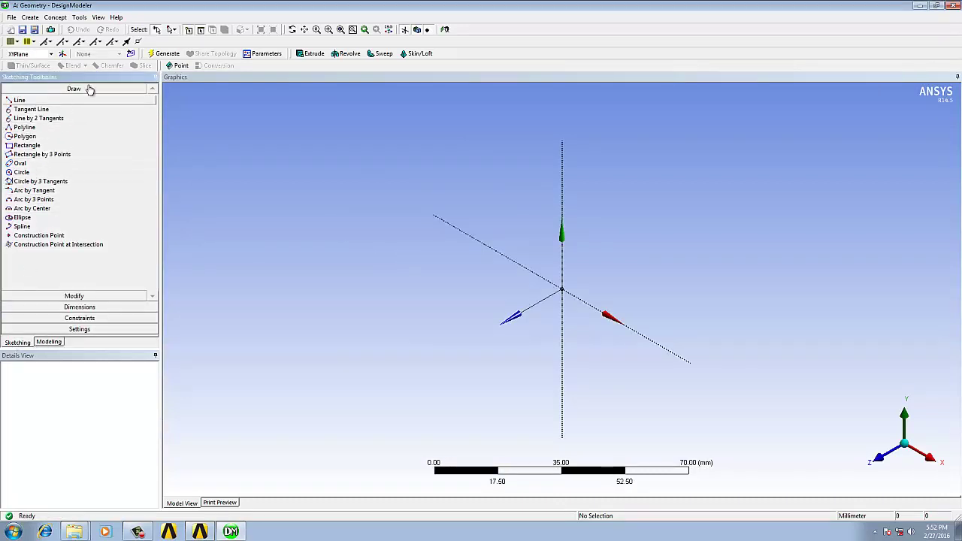
left_click(413, 32)
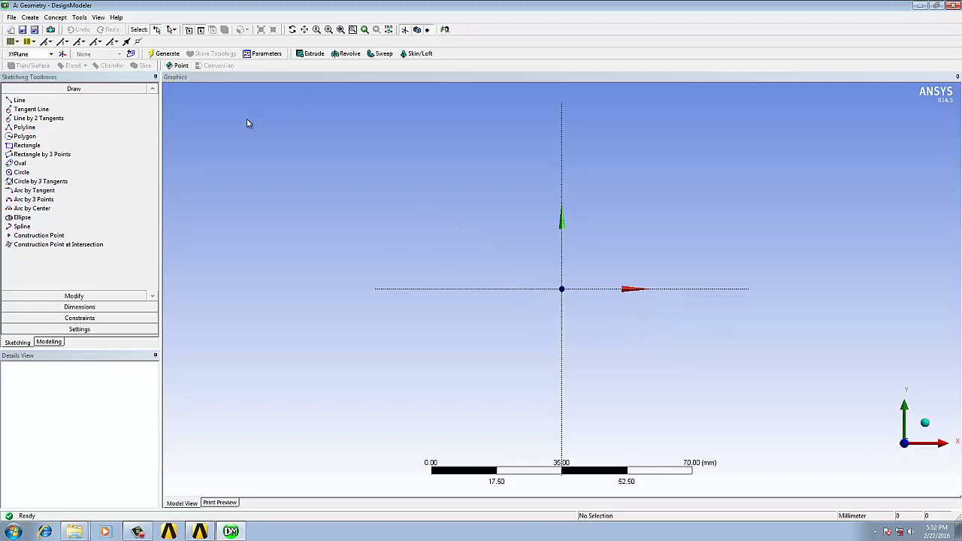
left_click(27, 145)
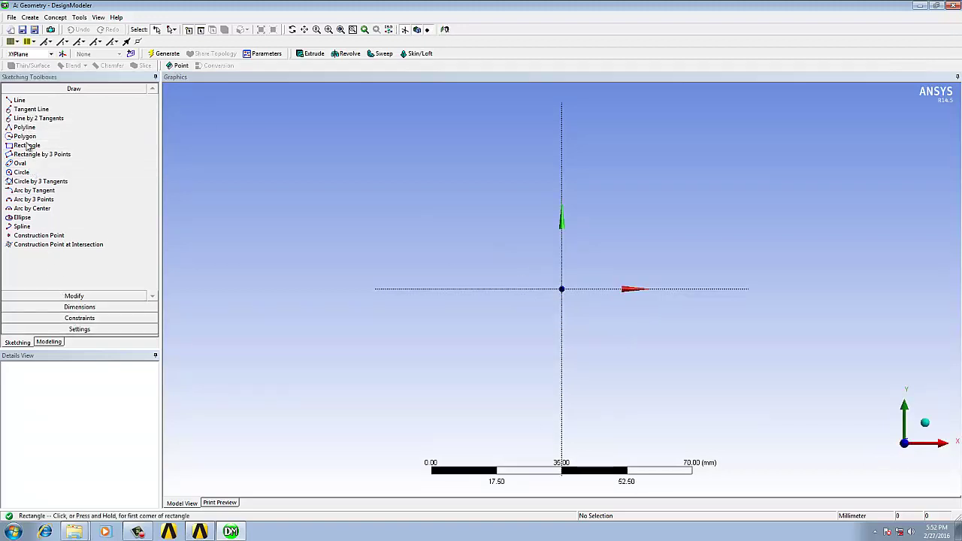
left_click(694, 289)
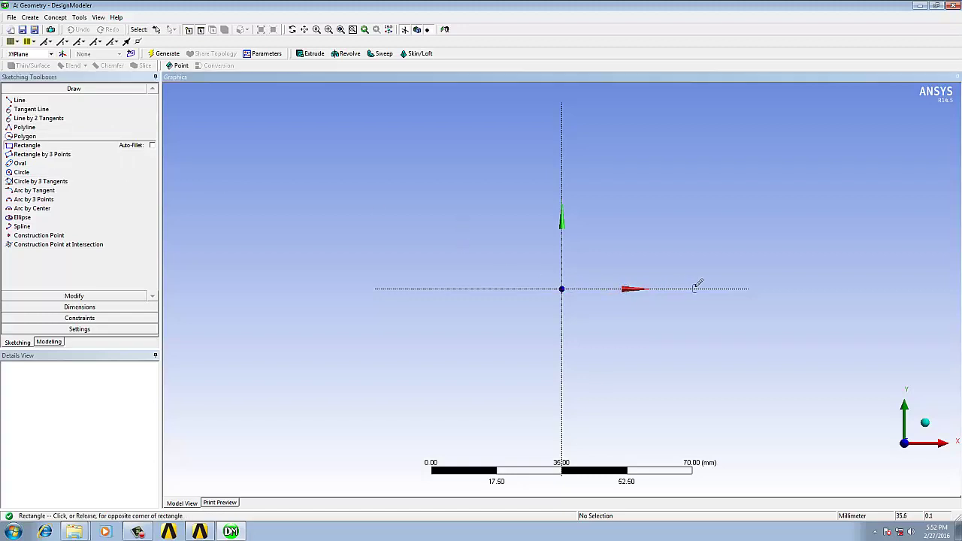
left_click(561, 111)
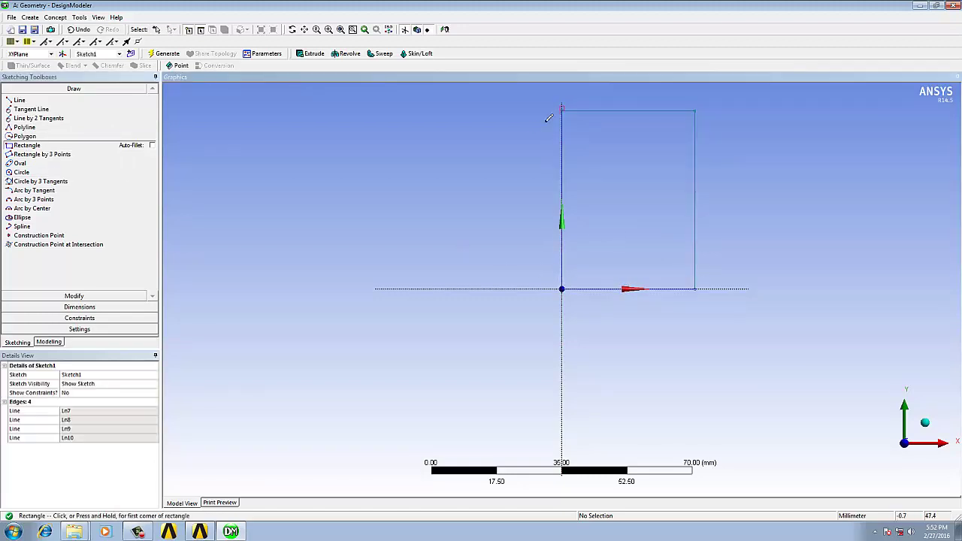
left_click(64, 296)
left_click(566, 170)
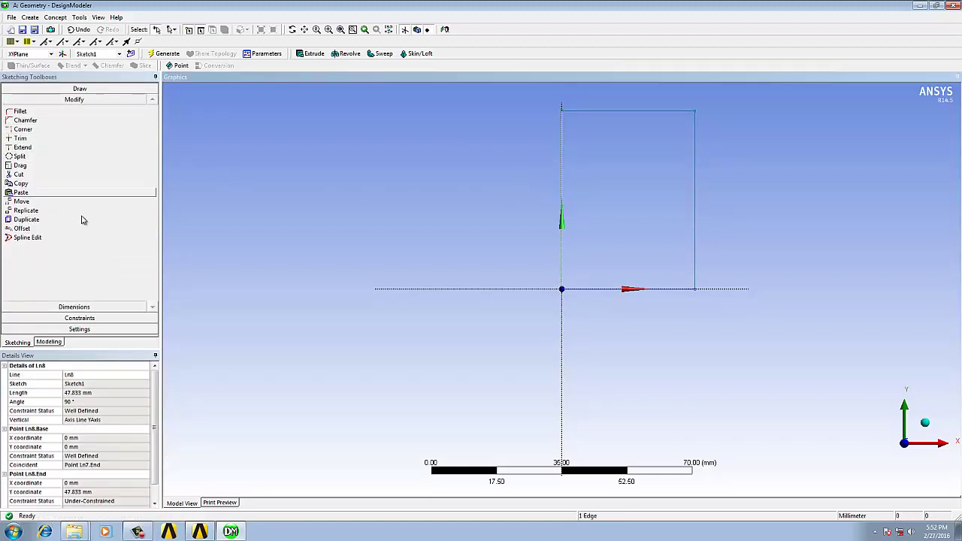
Step: Dimension the rectangle's height V1 and width H2, setting both to 100 mm
left_click(79, 307)
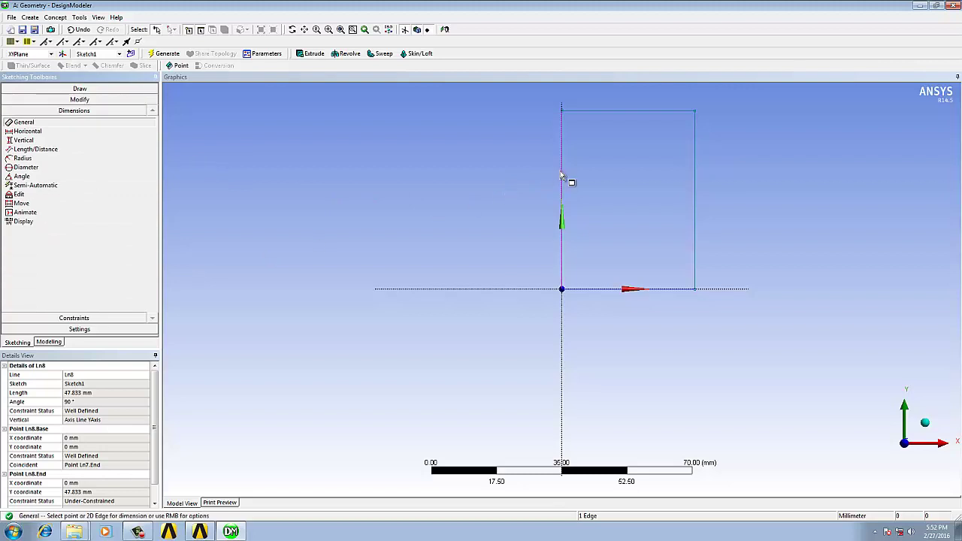
left_click(562, 178)
left_click(518, 178)
left_click(618, 291)
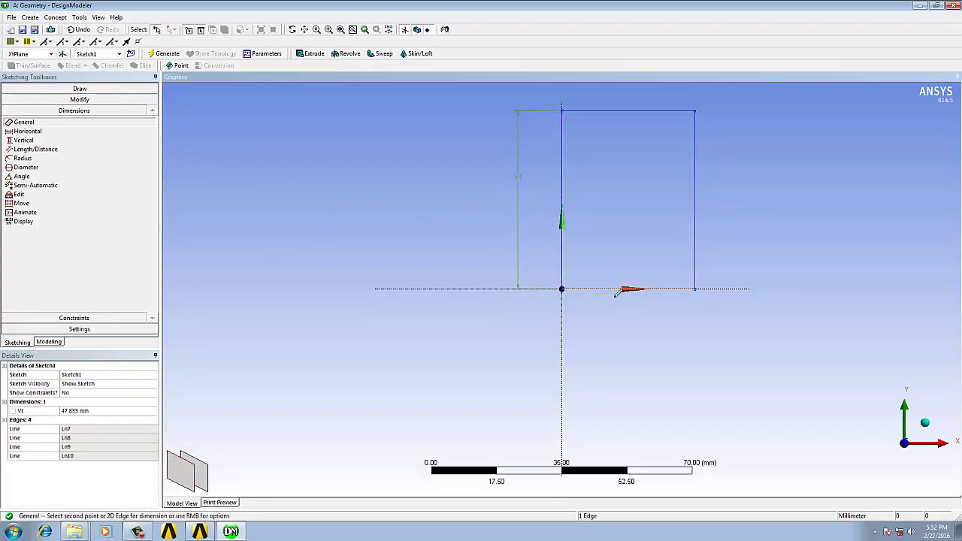
left_click(613, 319)
left_click(84, 414)
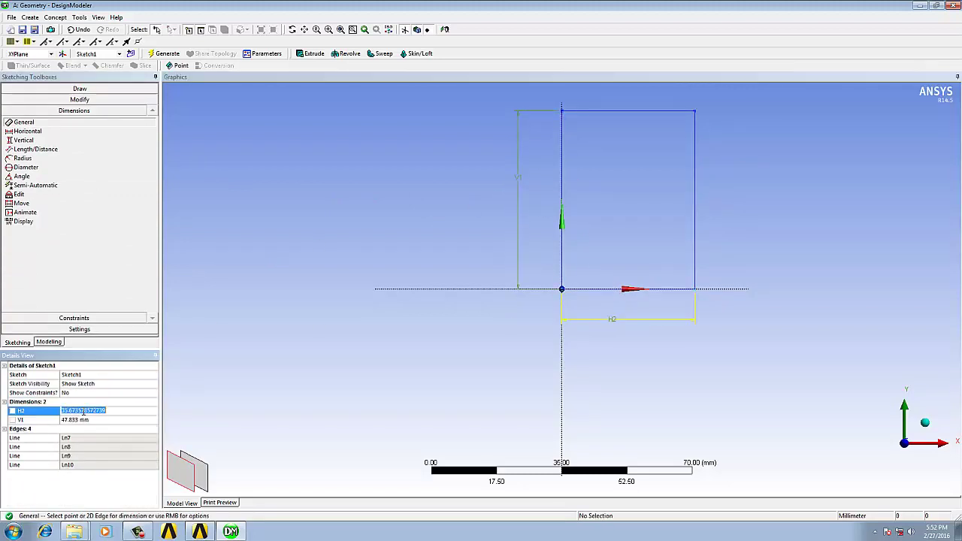
type("100")
left_click(76, 419)
type("1")
left_click(257, 401)
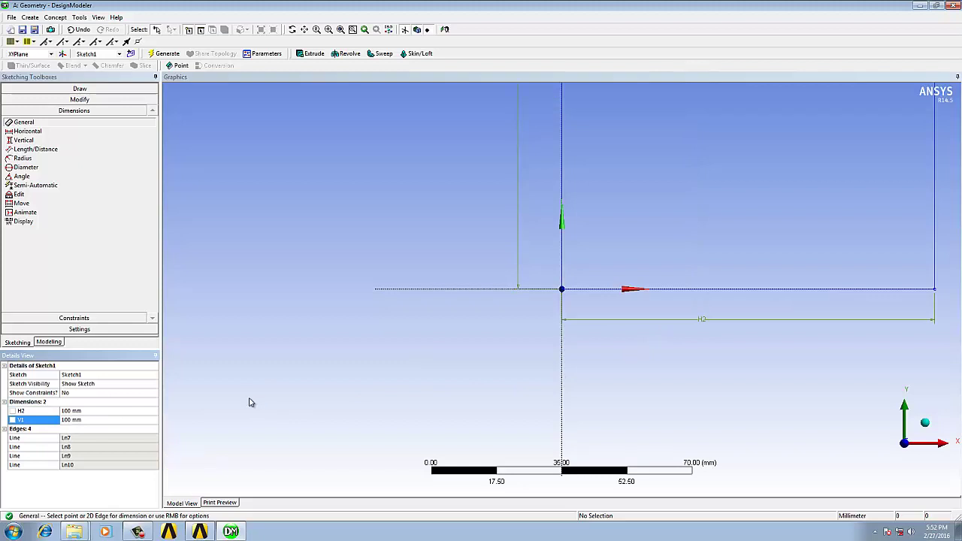
Step: Extrude Sketch1 to a 50 mm deep solid block and view it in 3D
left_click(311, 53)
left_click(88, 428)
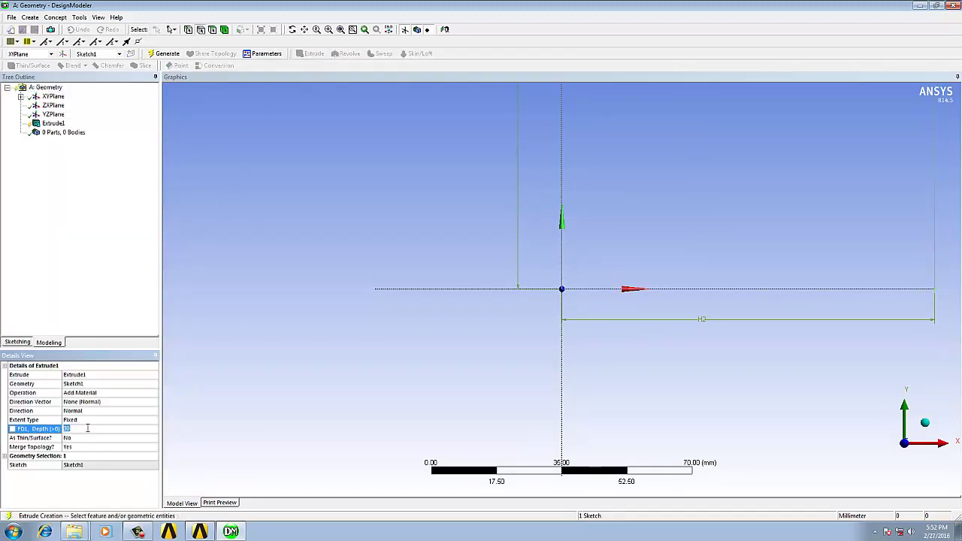
type("50")
left_click(219, 381)
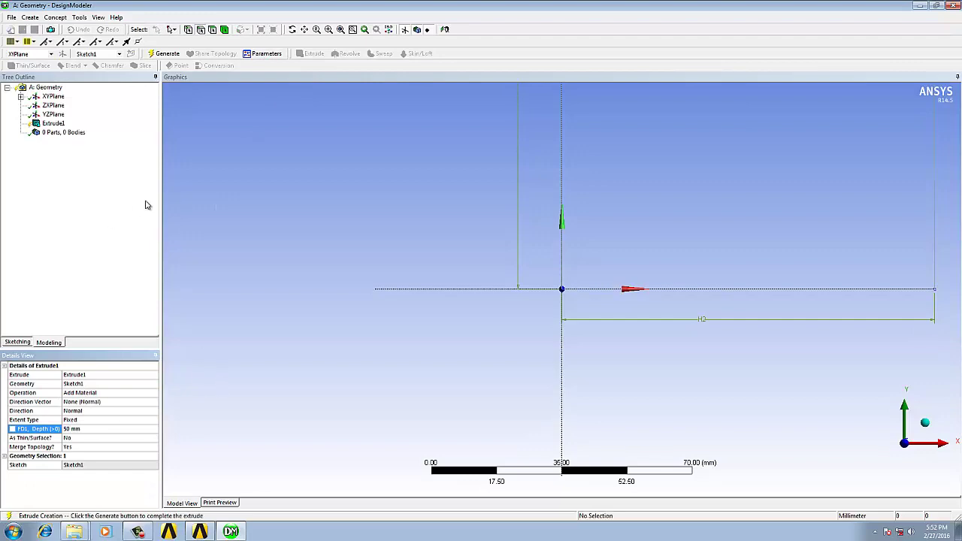
left_click(167, 53)
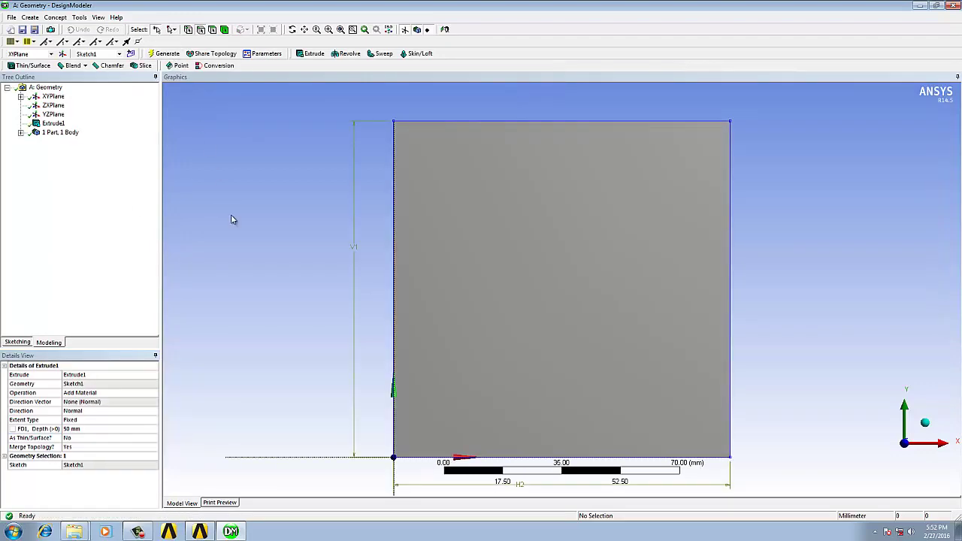
mouse_move(232, 217)
middle_mouse_down()
mouse_move(314, 216)
mouse_move(471, 256)
mouse_move(476, 226)
middle_mouse_up()
scroll(471, 241, "down", 1)
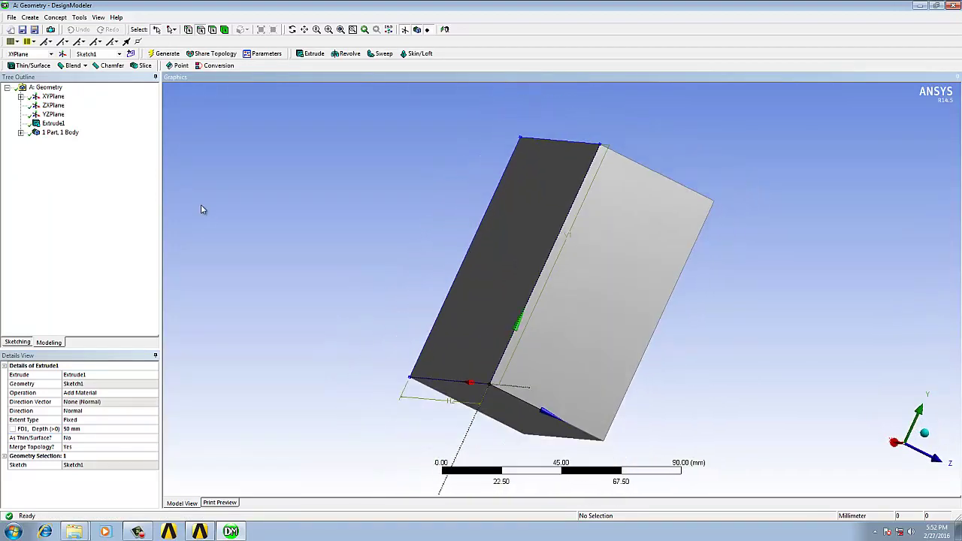
Step: Create Plane4 from the XY plane with Transform 1 set to Reverse Normal/Z-Axis
left_click(63, 53)
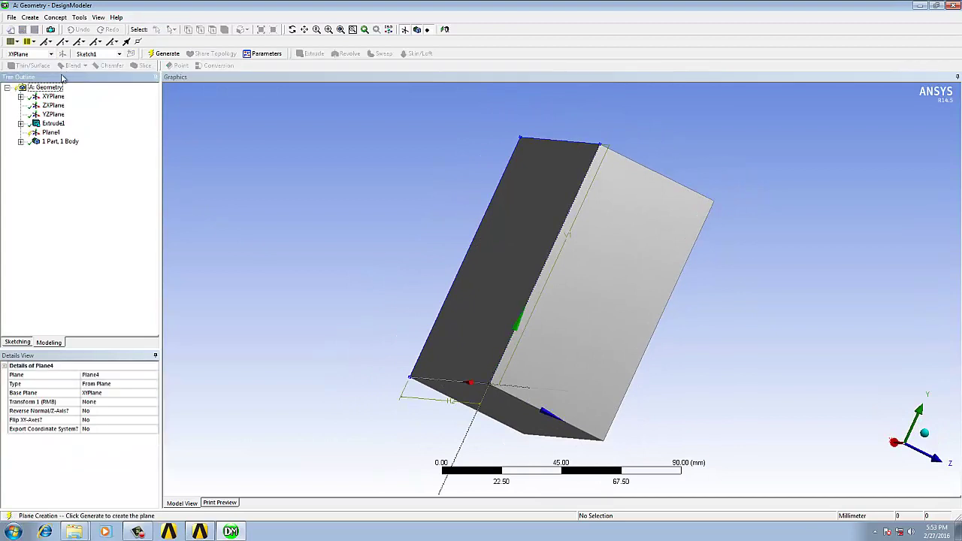
left_click(109, 404)
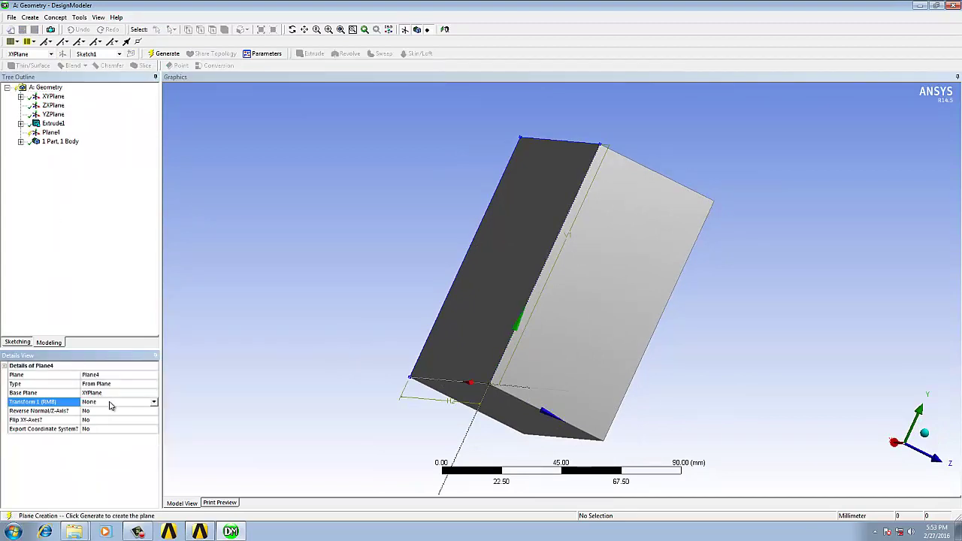
left_click(154, 404)
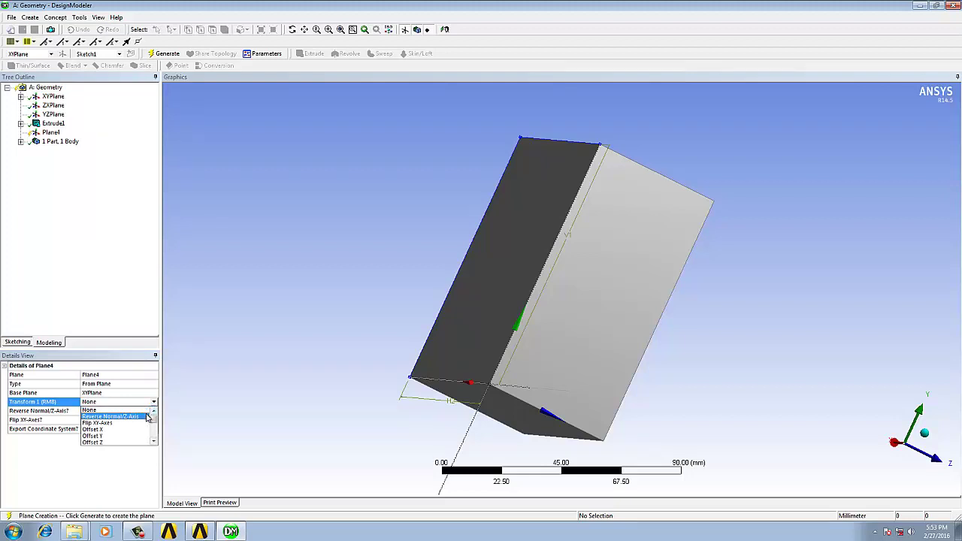
left_click(110, 417)
left_click(168, 54)
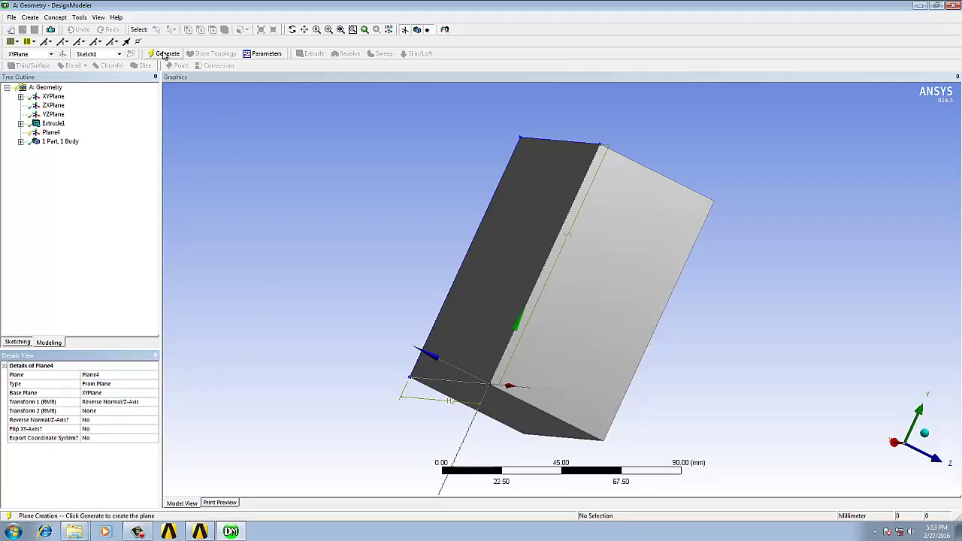
left_click(444, 30)
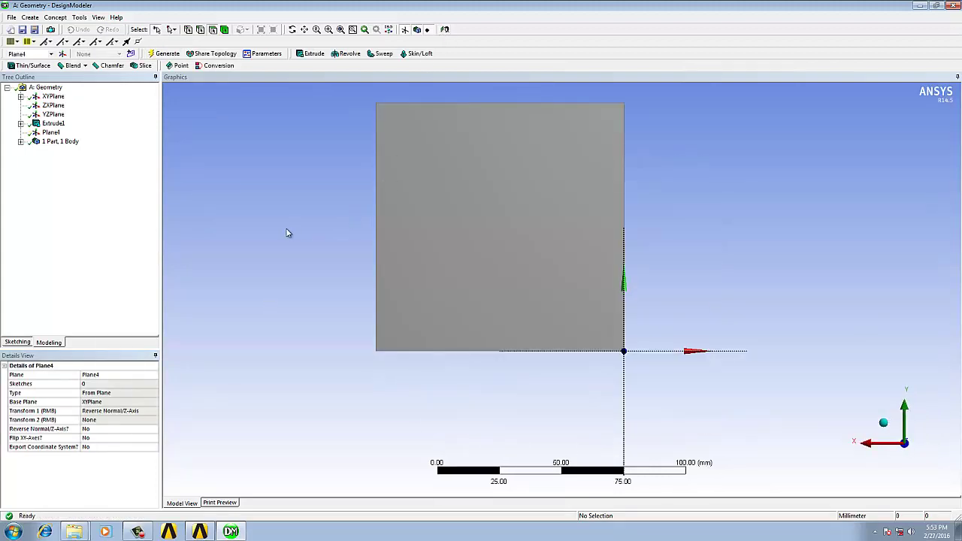
Step: Change Extrude1's operation to Add Frozen and regenerate the model
left_click(53, 123)
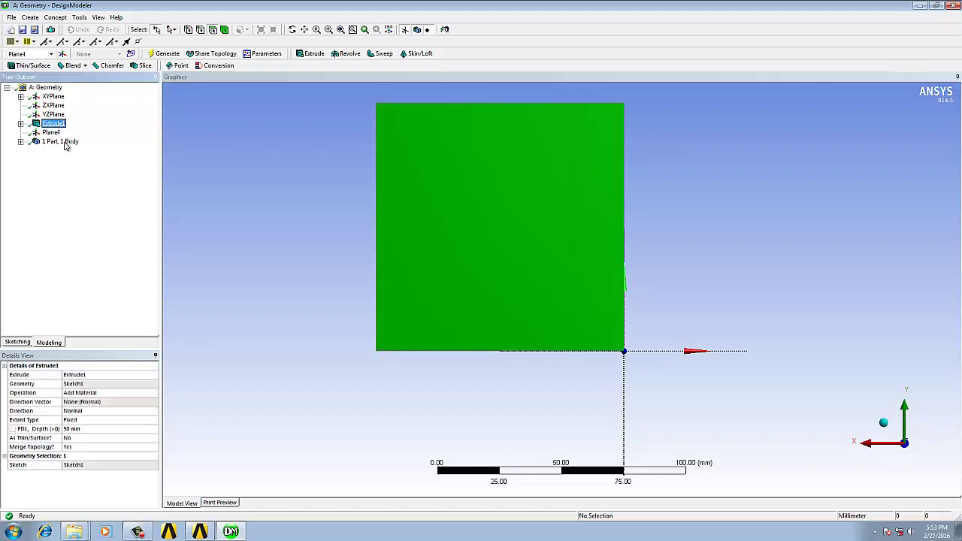
left_click(114, 394)
left_click(154, 394)
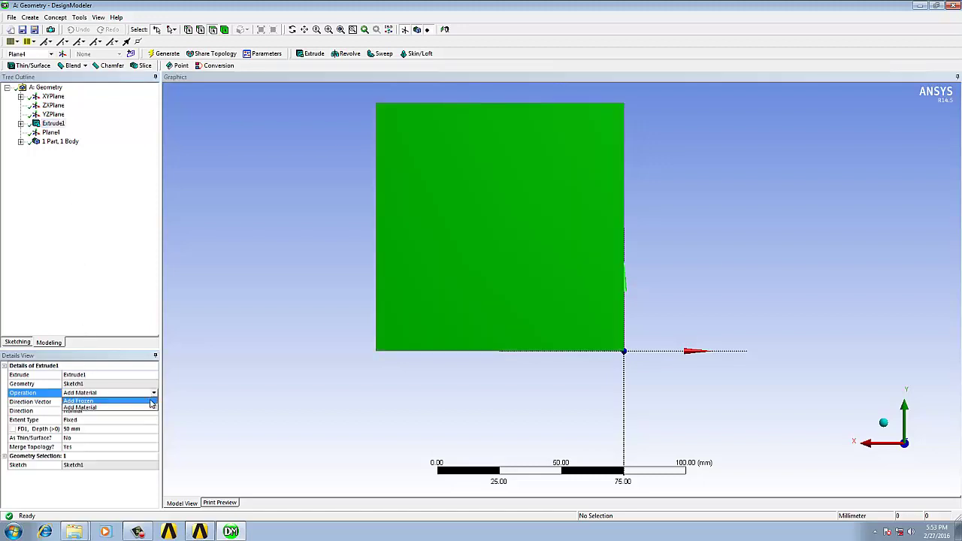
left_click(153, 407)
right_click(200, 253)
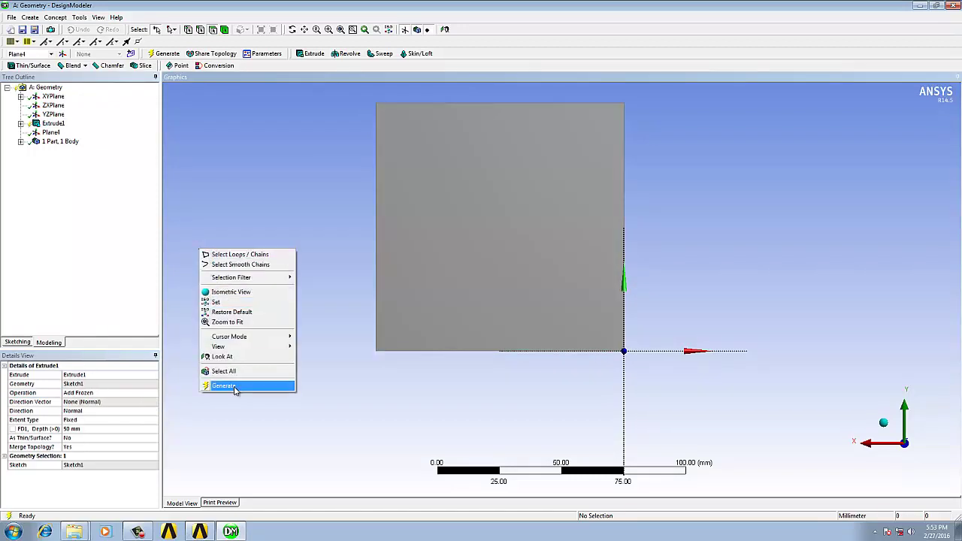
left_click(234, 385)
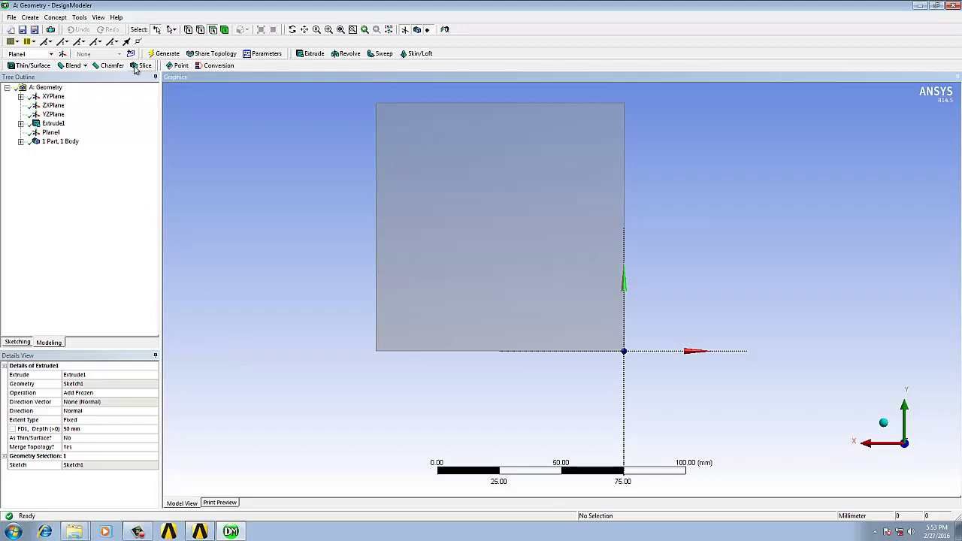
Step: Sketch a circle on Plane4 over the block face
left_click(21, 343)
left_click(21, 172)
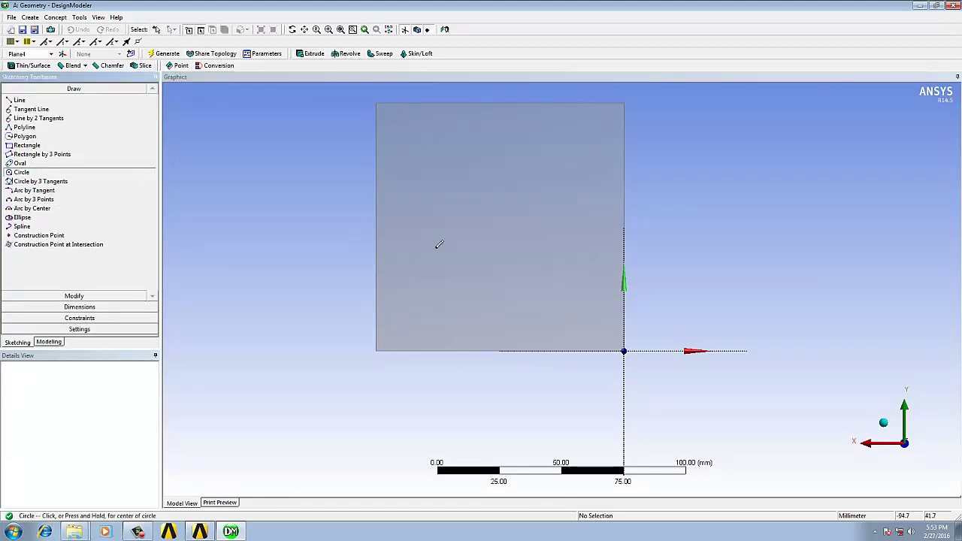
left_click(485, 217)
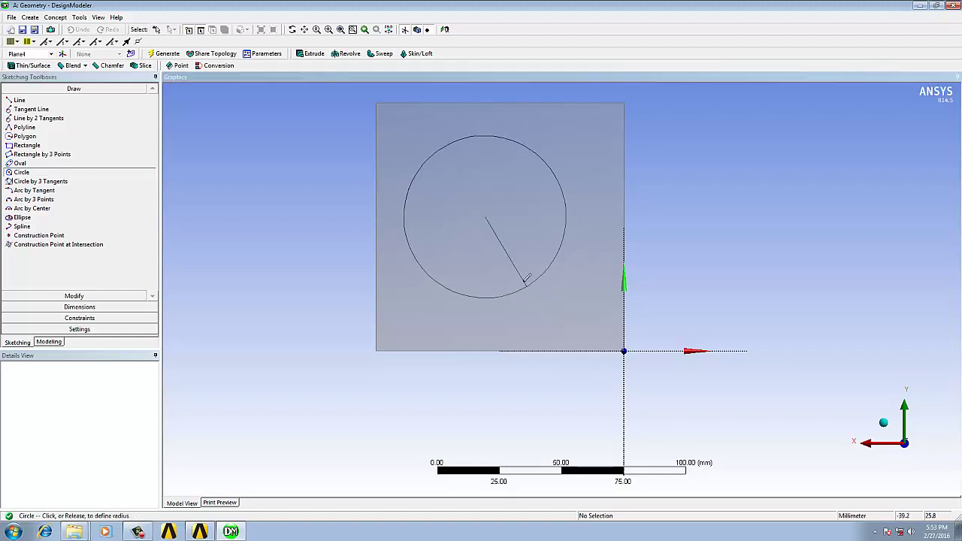
left_click(526, 276)
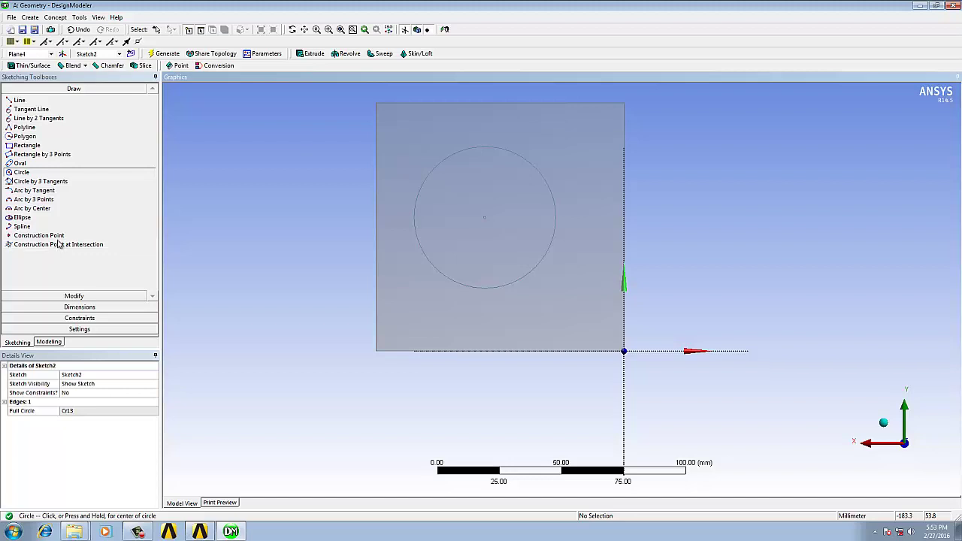
Step: Dimension the circle's diameter and its centre's horizontal and vertical distances to the axes
left_click(79, 307)
left_click(411, 216)
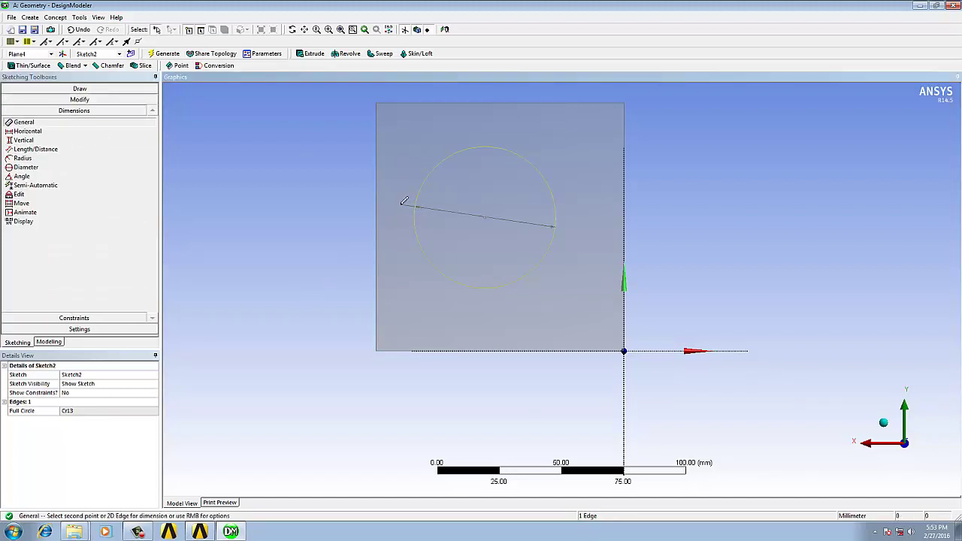
left_click(400, 204)
left_click(29, 131)
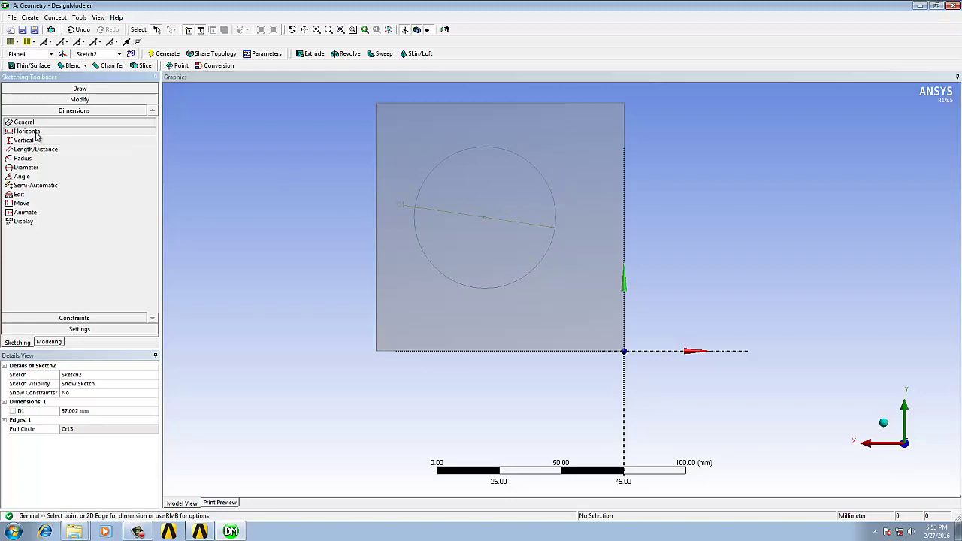
left_click(485, 218)
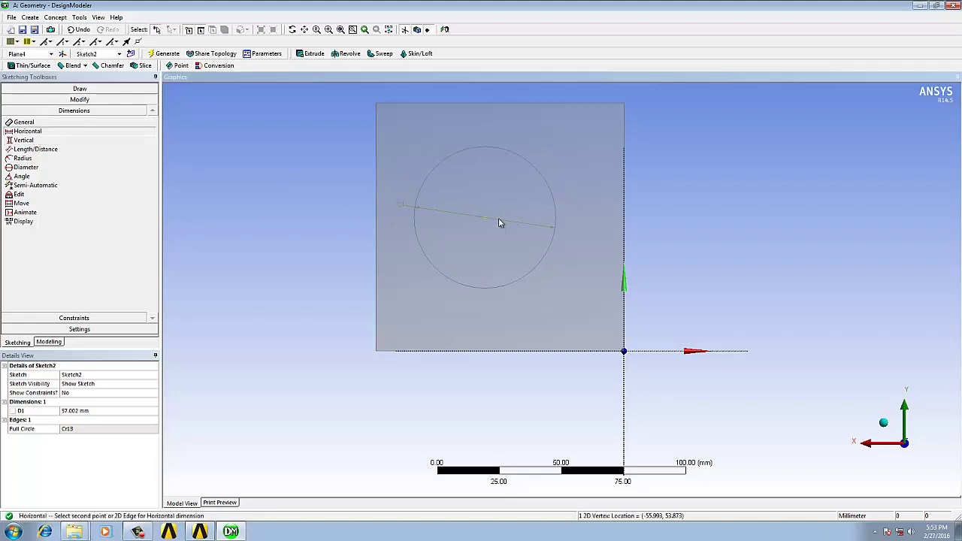
left_click(624, 216)
left_click(601, 212)
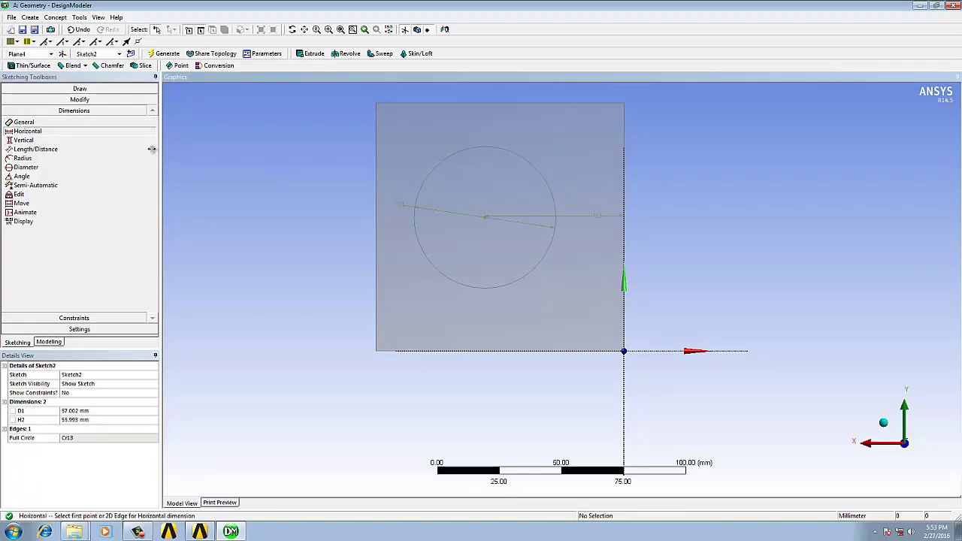
left_click(33, 140)
left_click(487, 222)
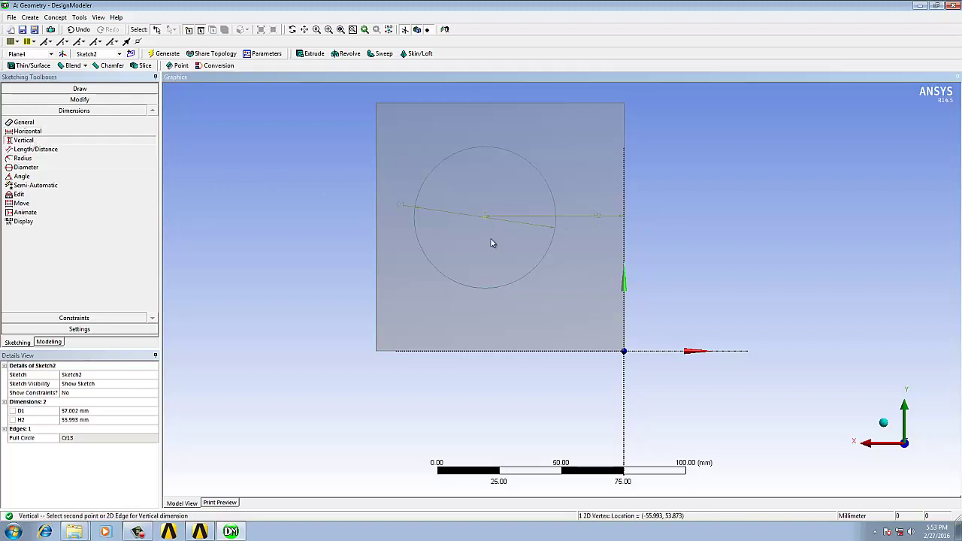
left_click(497, 353)
left_click(360, 357)
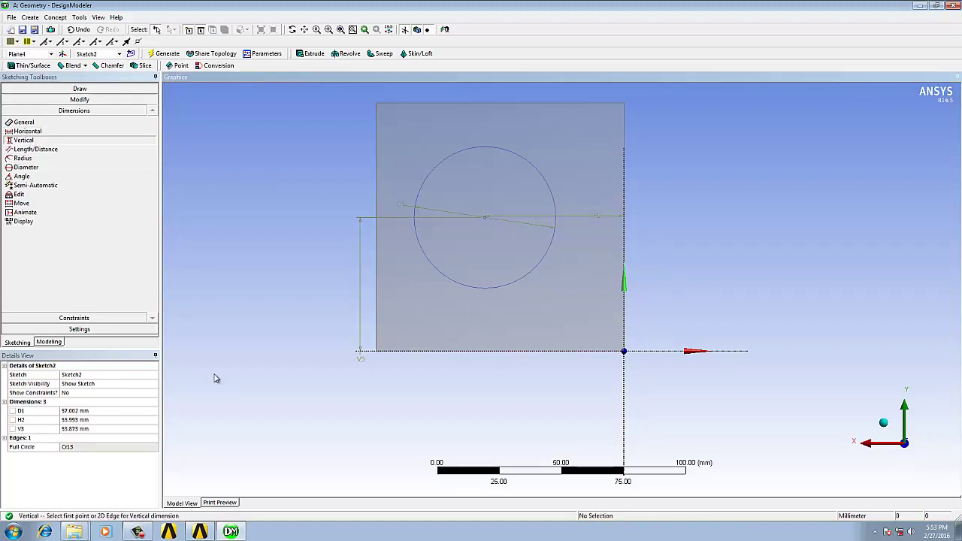
Step: Set diameter D1 to 40 mm, and H2 and V3 to 50 mm each
left_click(87, 411)
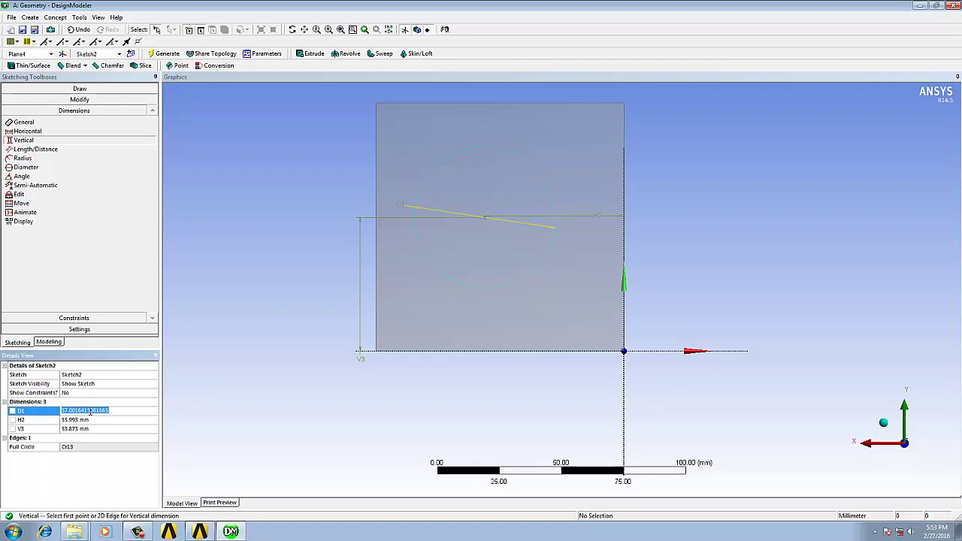
type("25")
key("Return")
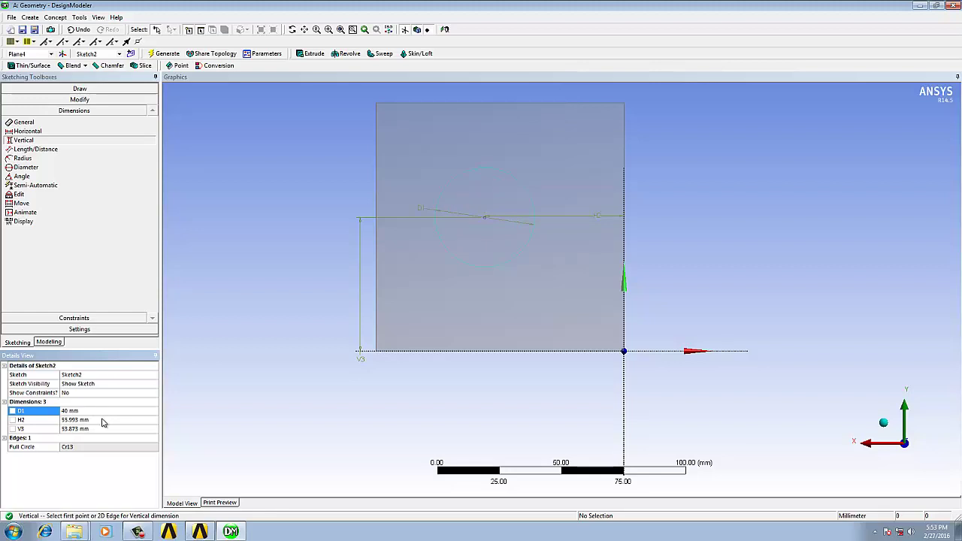
left_click(103, 421)
type("50")
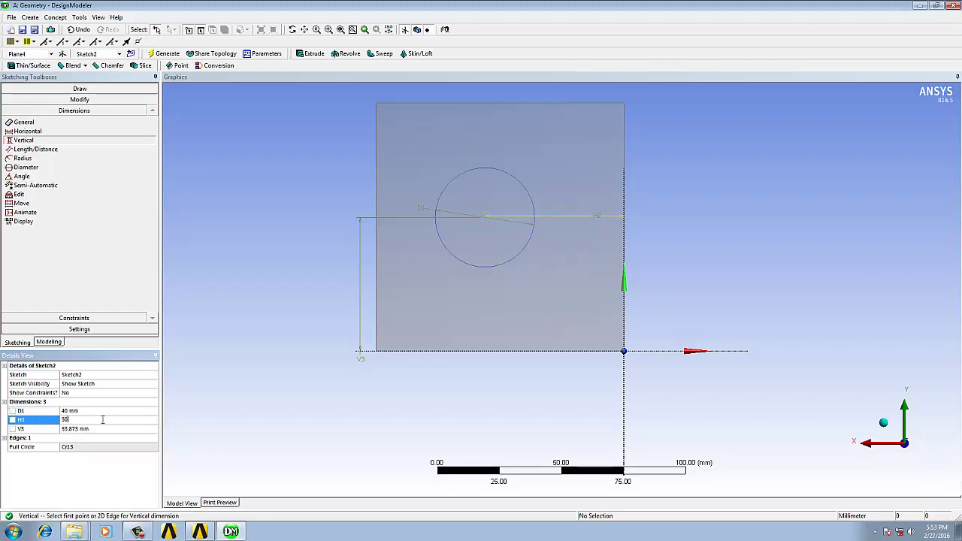
left_click(106, 429)
type("50")
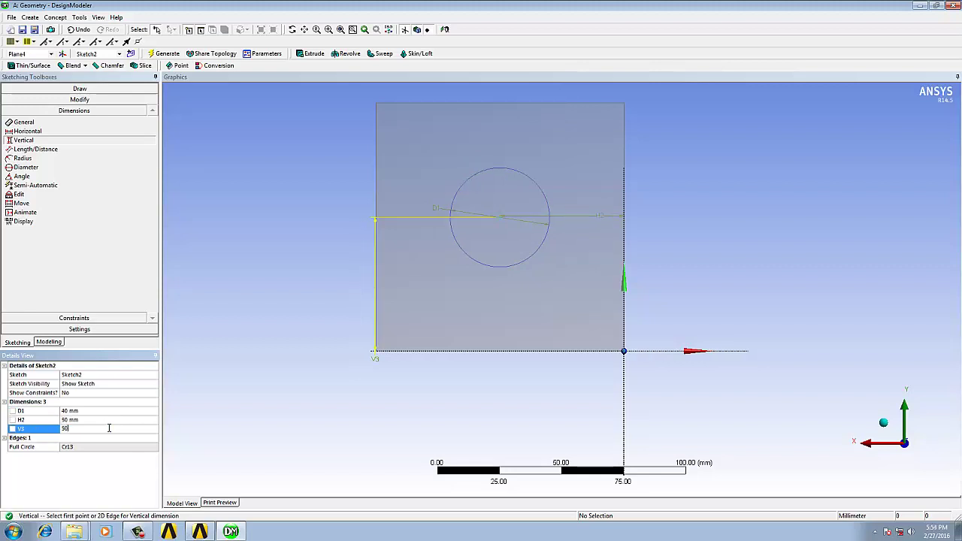
key("Return")
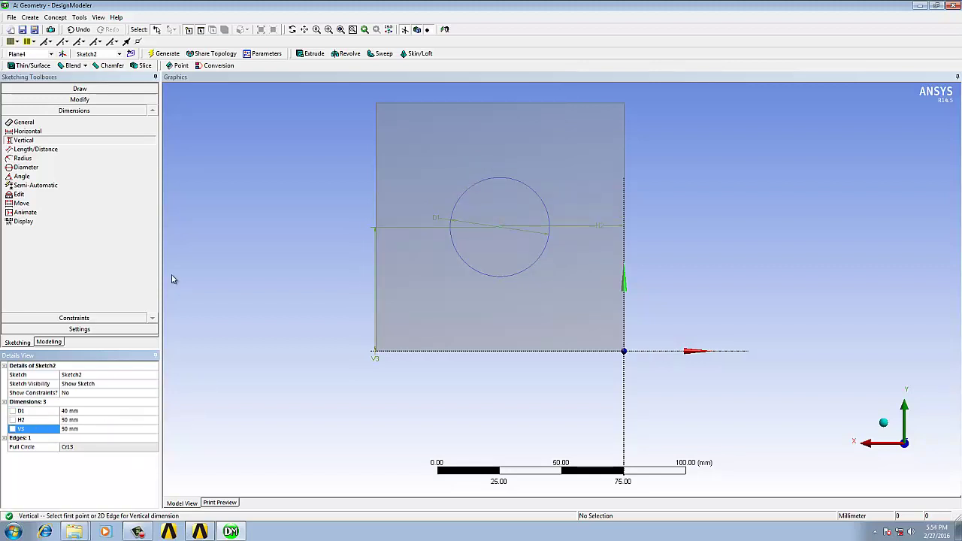
left_click(164, 53)
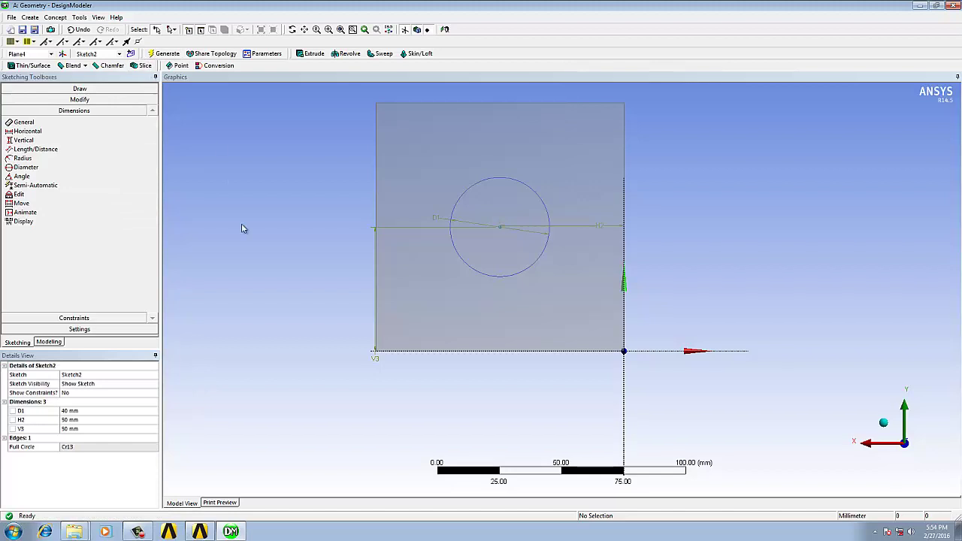
Step: Extrude Sketch2 100 mm into a cylinder rising from the block
mouse_move(242, 227)
middle_mouse_down()
mouse_move(211, 164)
mouse_move(223, 180)
middle_mouse_up()
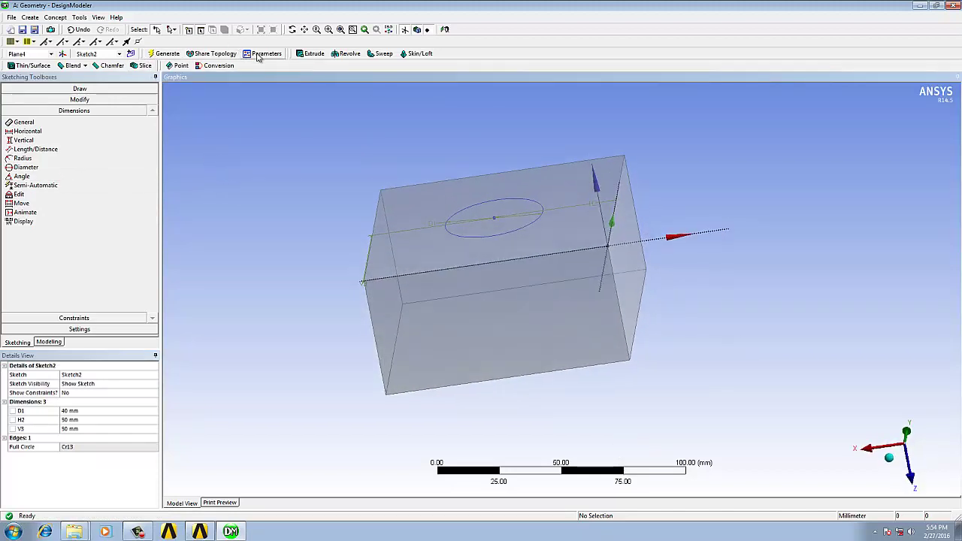
left_click(313, 55)
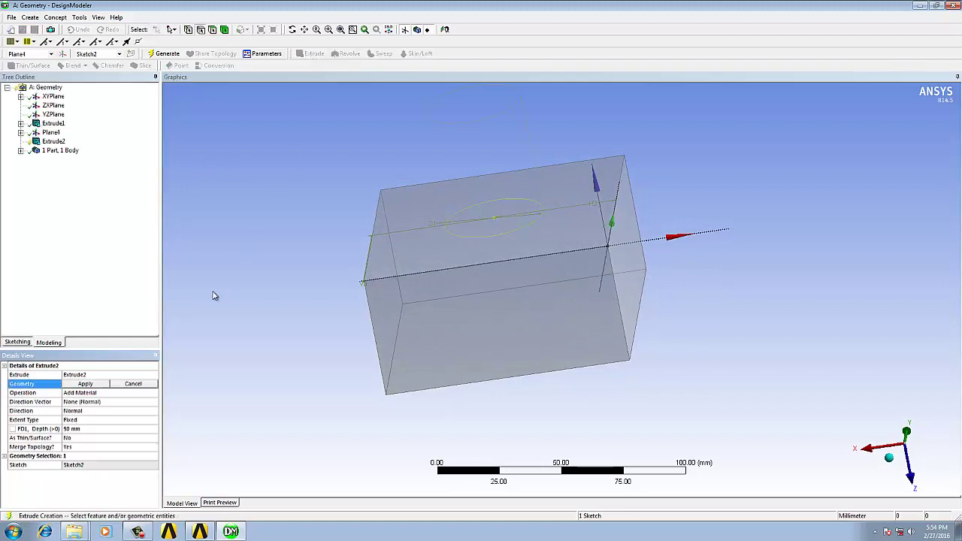
left_click(90, 429)
type("100")
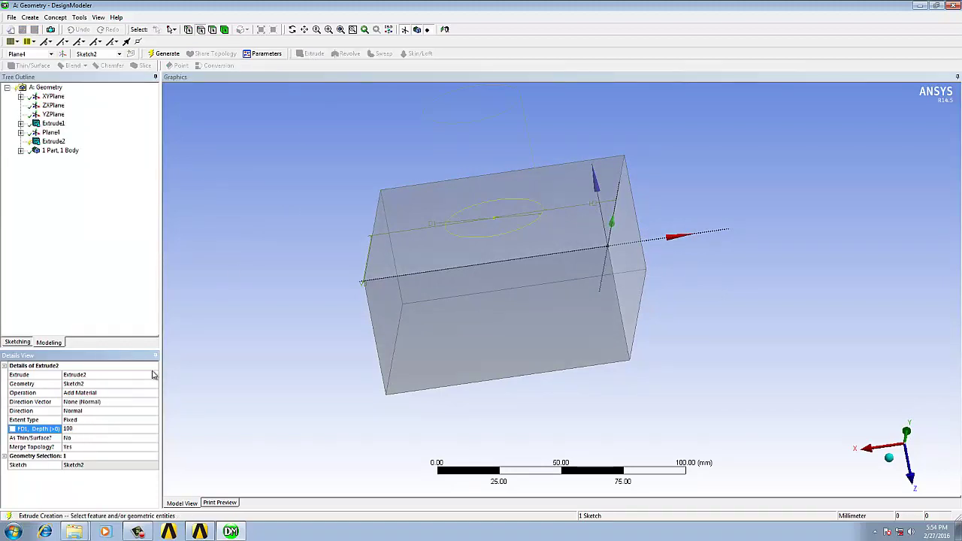
left_click(220, 338)
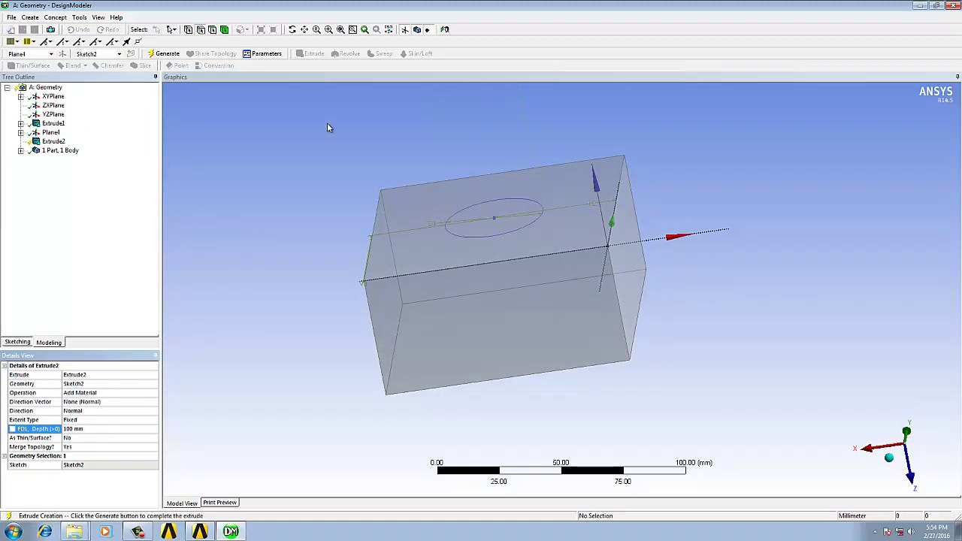
left_click(166, 54)
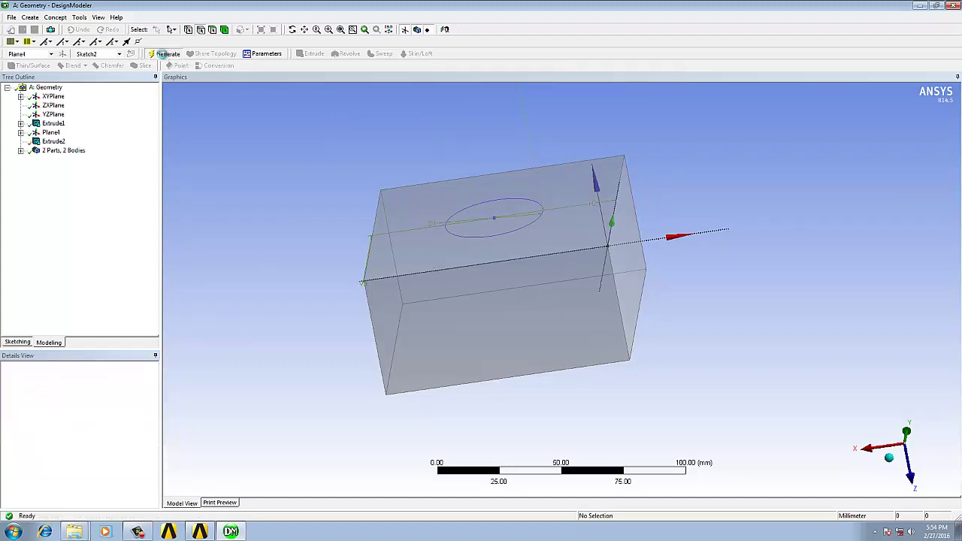
mouse_move(331, 293)
middle_mouse_down()
mouse_move(341, 281)
mouse_move(382, 288)
mouse_move(343, 271)
mouse_move(315, 308)
middle_mouse_up()
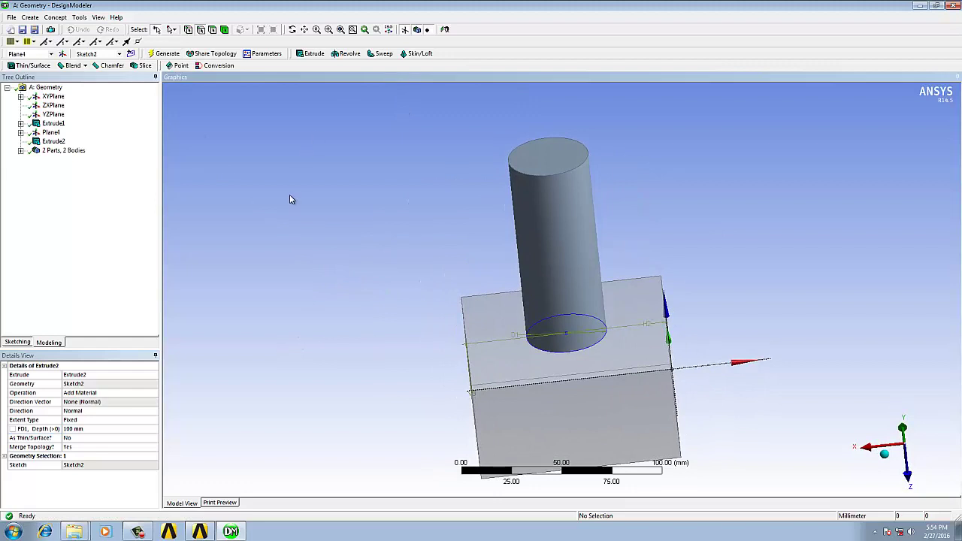
scroll(262, 211, "down", 2)
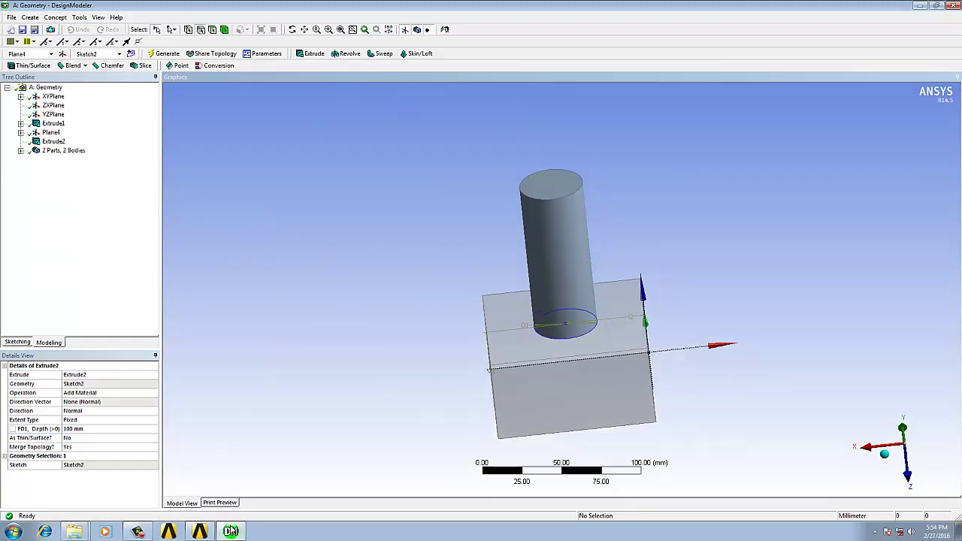
Step: Add Explicit Dynamics sharing Geometry A2 and open its Model in Mechanical
left_click(207, 533)
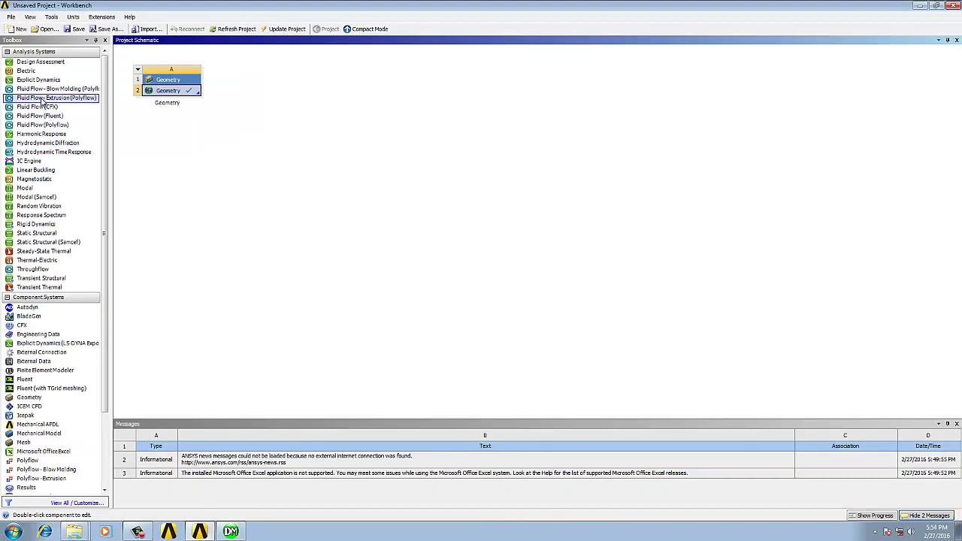
left_click_drag(36, 86, 273, 96)
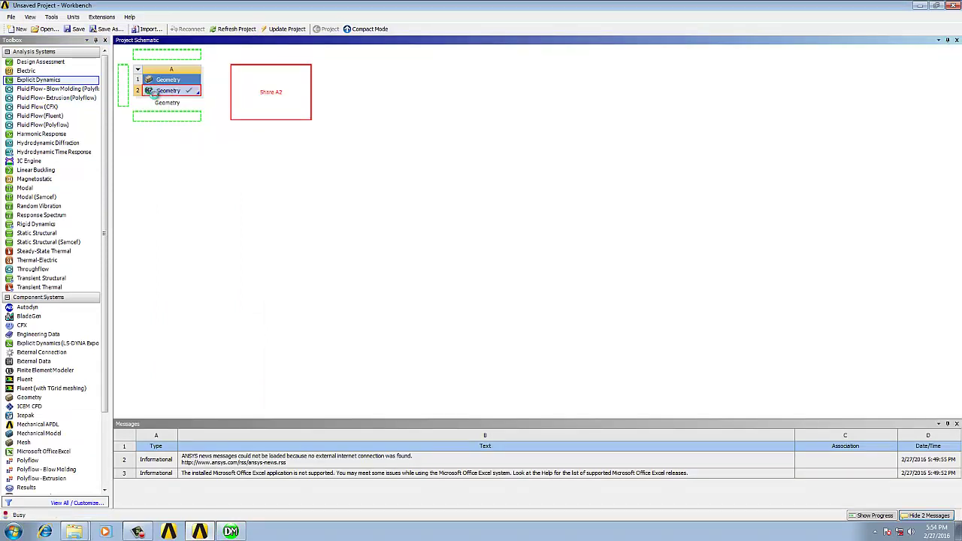
left_click_drag(272, 95, 272, 95)
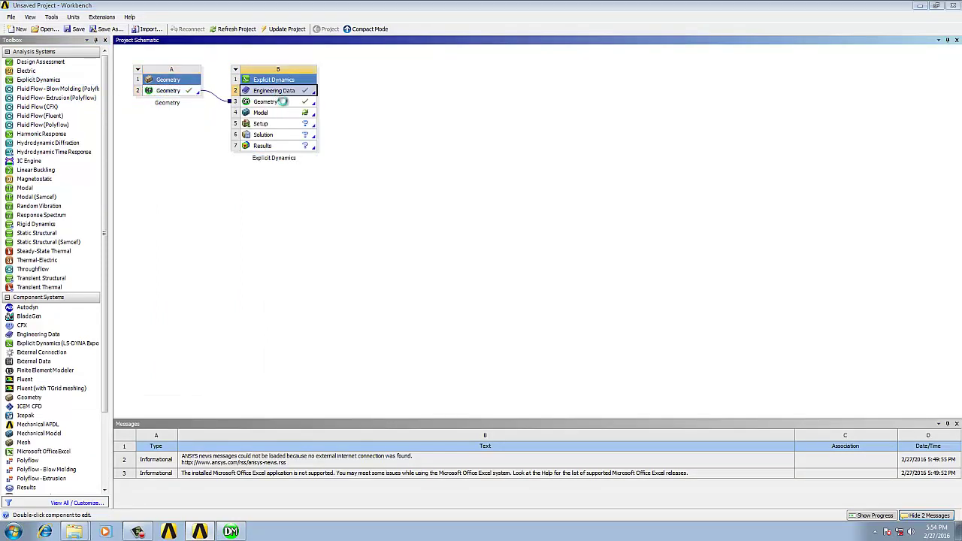
double_click(284, 116)
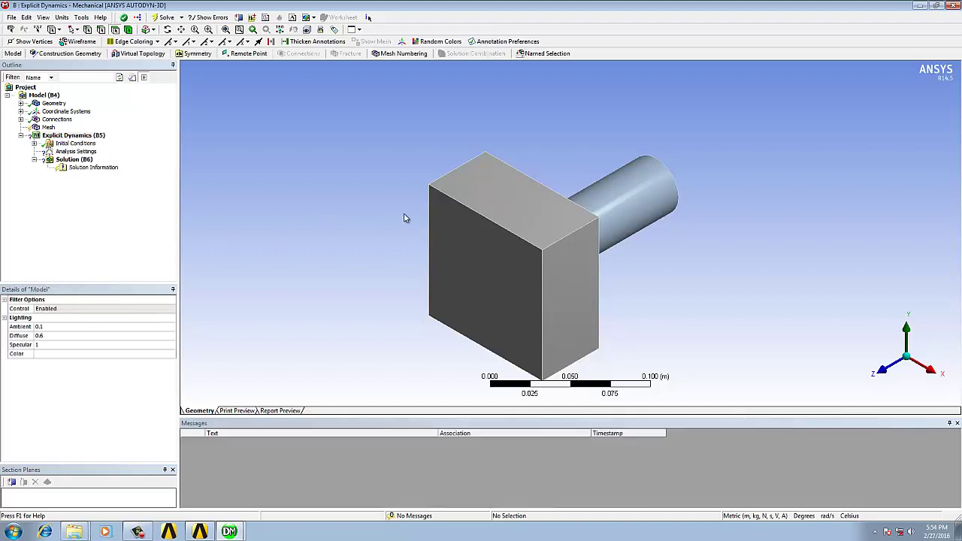
Step: Set the block body's Stiffness Behavior to Rigid
mouse_move(484, 223)
middle_mouse_down()
mouse_move(279, 200)
mouse_move(203, 181)
middle_mouse_up()
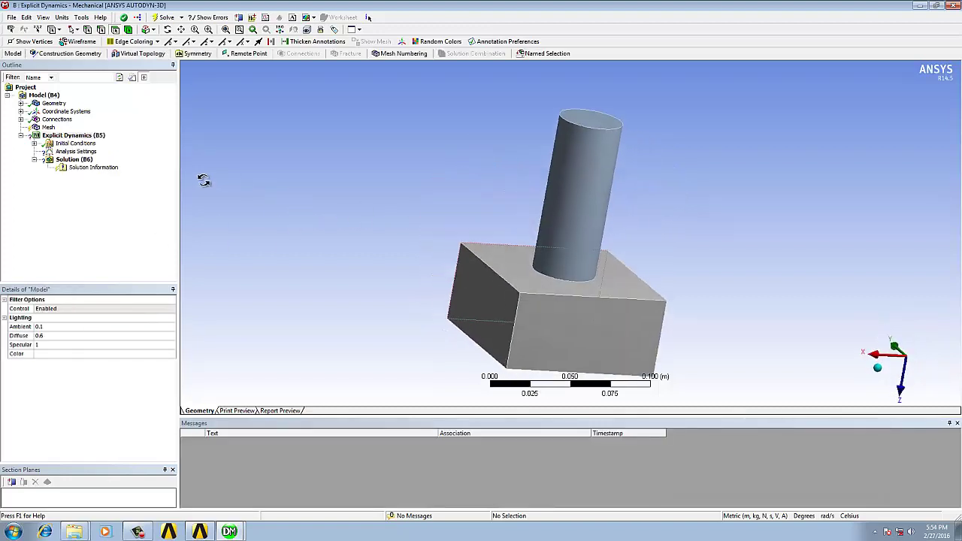
middle_click_drag(504, 238, 379, 245)
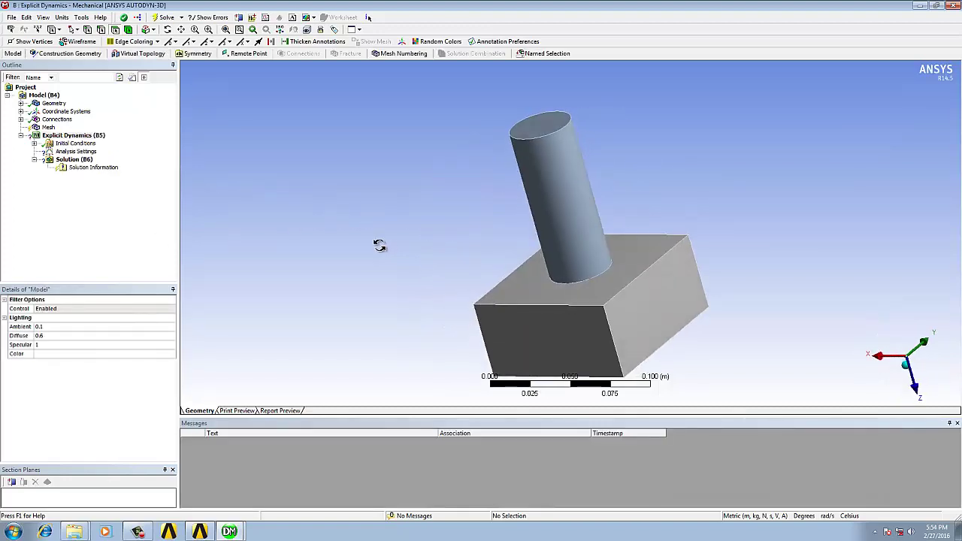
left_click(21, 103)
left_click(60, 111)
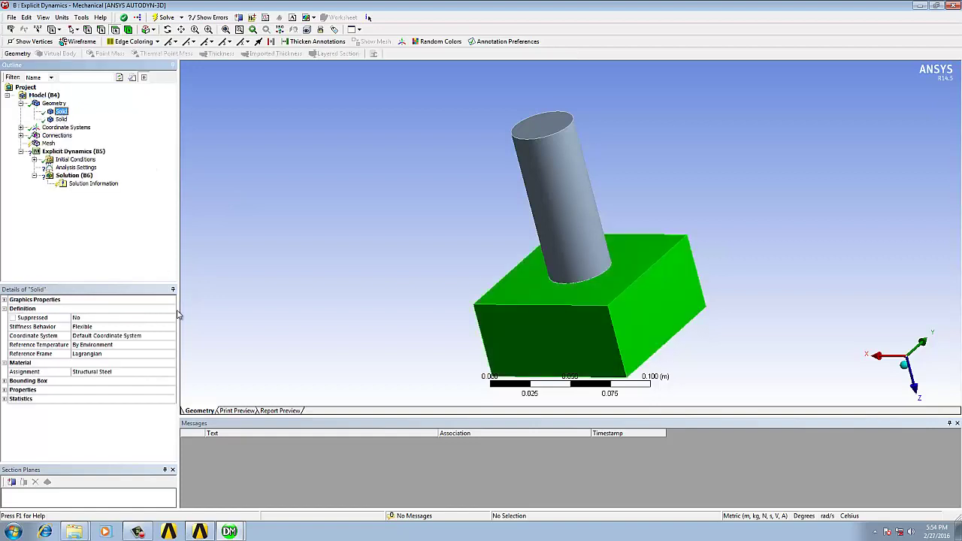
left_click(163, 372)
left_click(172, 373)
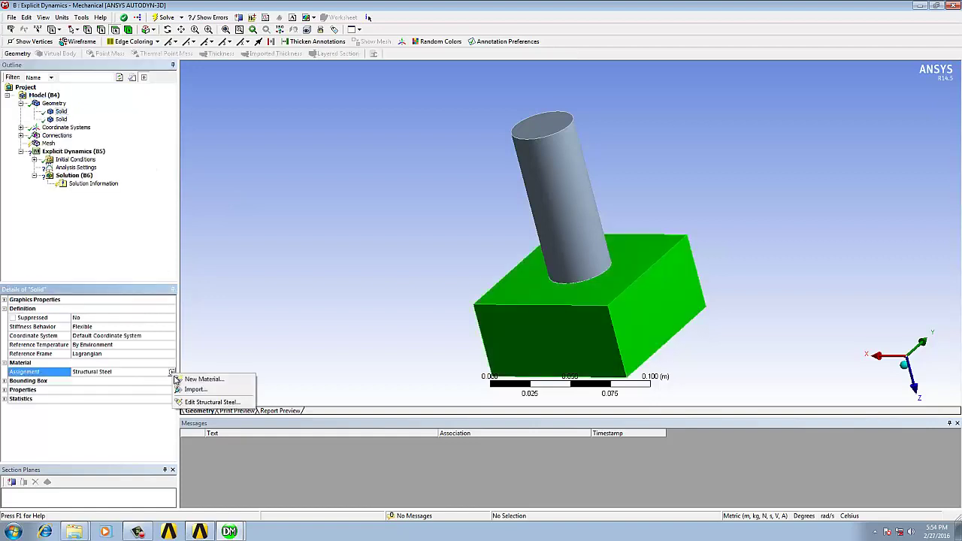
left_click(143, 327)
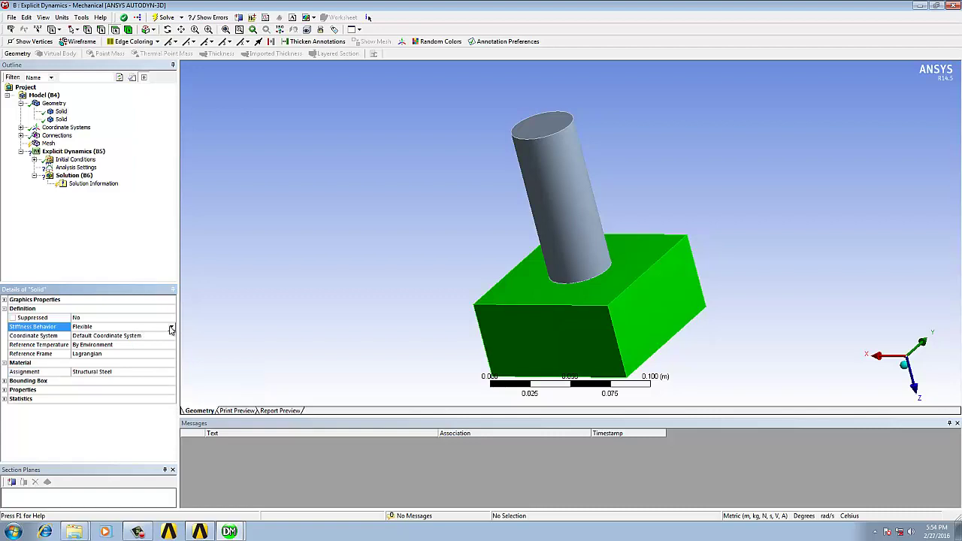
left_click(171, 327)
left_click(90, 344)
Step: Choose Import from the cylinder body's material Assignment to reach Engineering Data
left_click(60, 119)
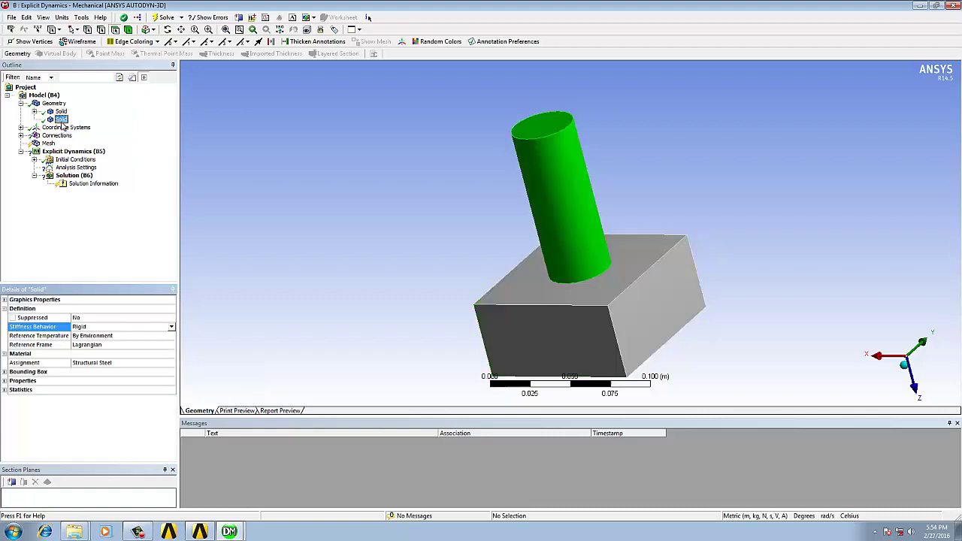
left_click(148, 373)
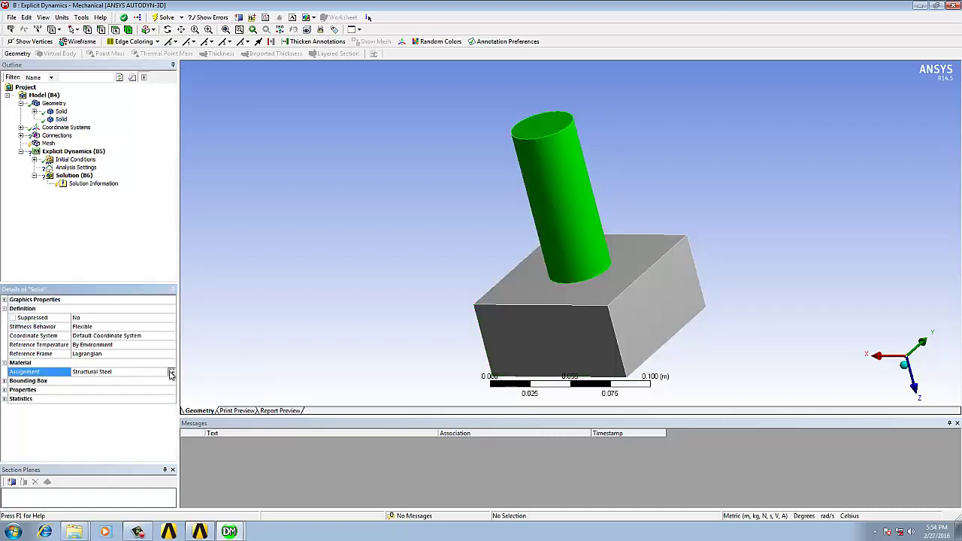
left_click(172, 372)
left_click(193, 387)
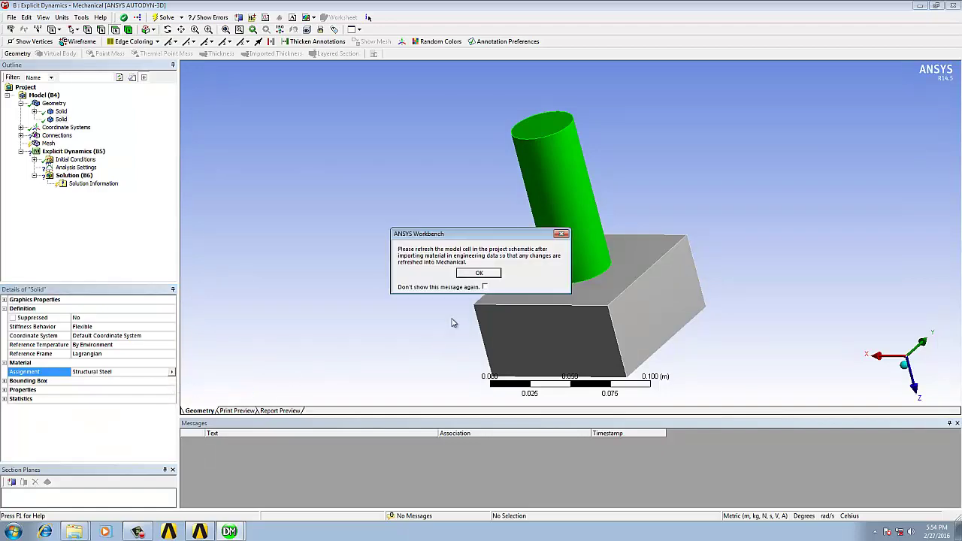
left_click(478, 274)
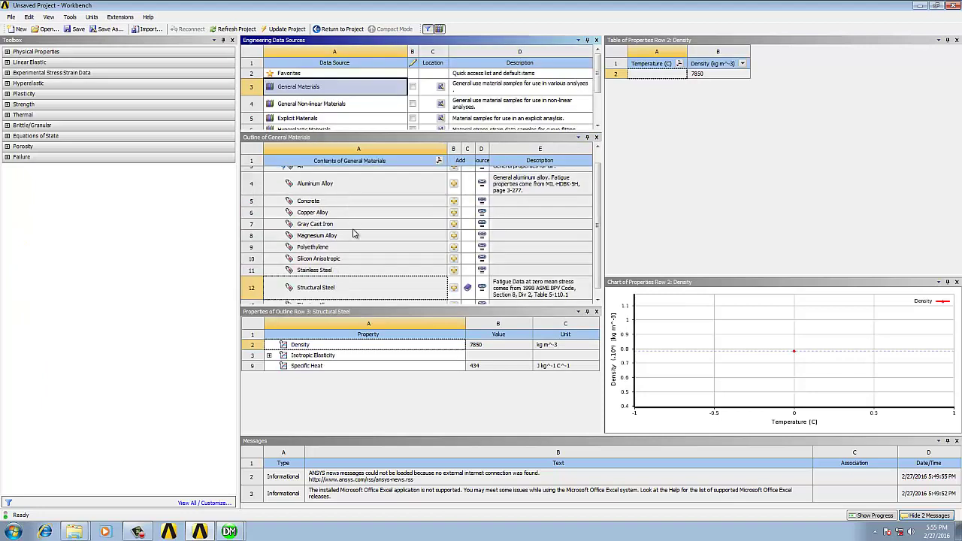
Step: Add Stainless Steel from General Materials to B2 Engineering Data, then return to the project
left_click(364, 272)
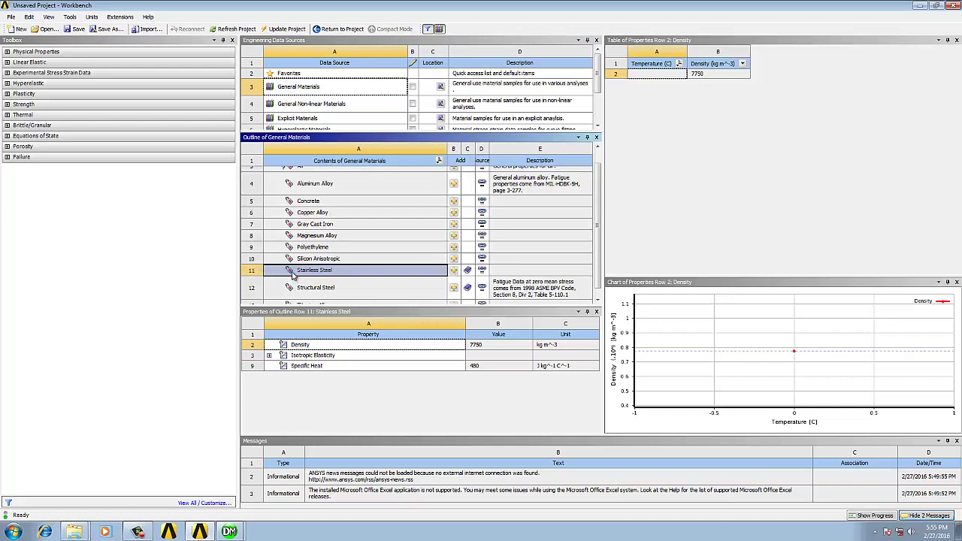
left_click(287, 286)
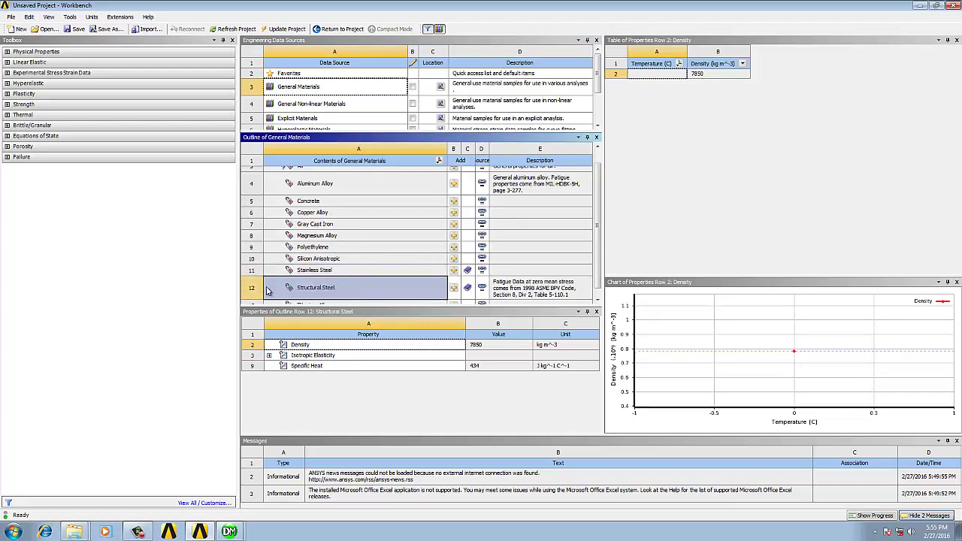
right_click(256, 289)
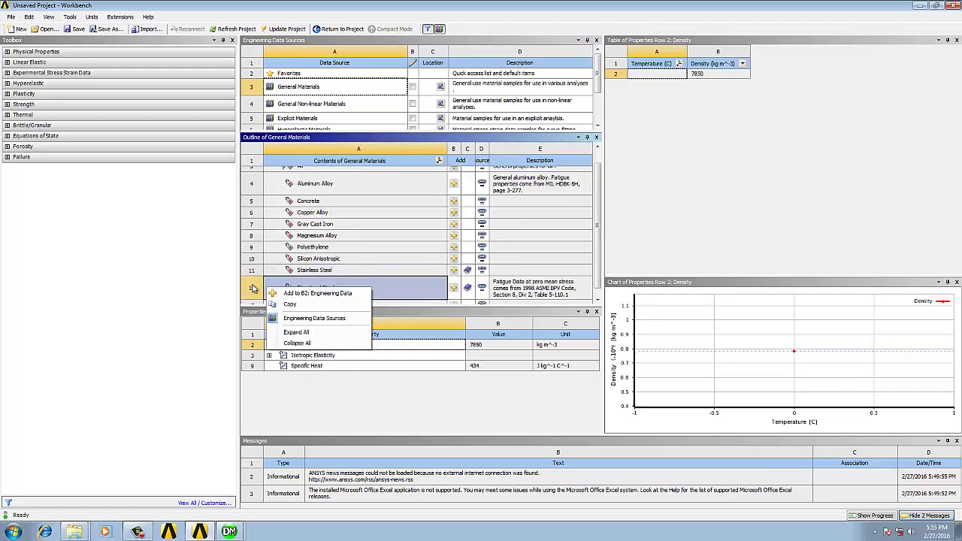
left_click(301, 272)
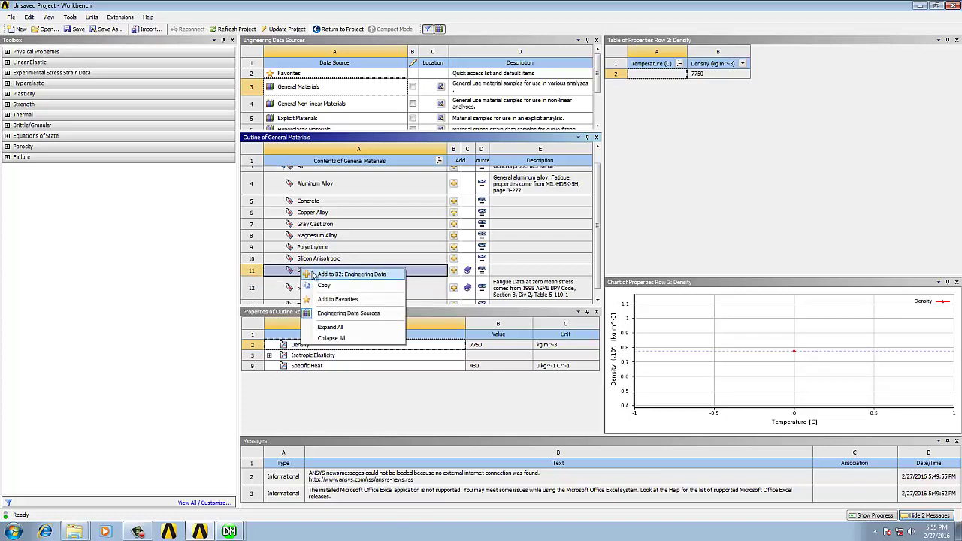
left_click(312, 274)
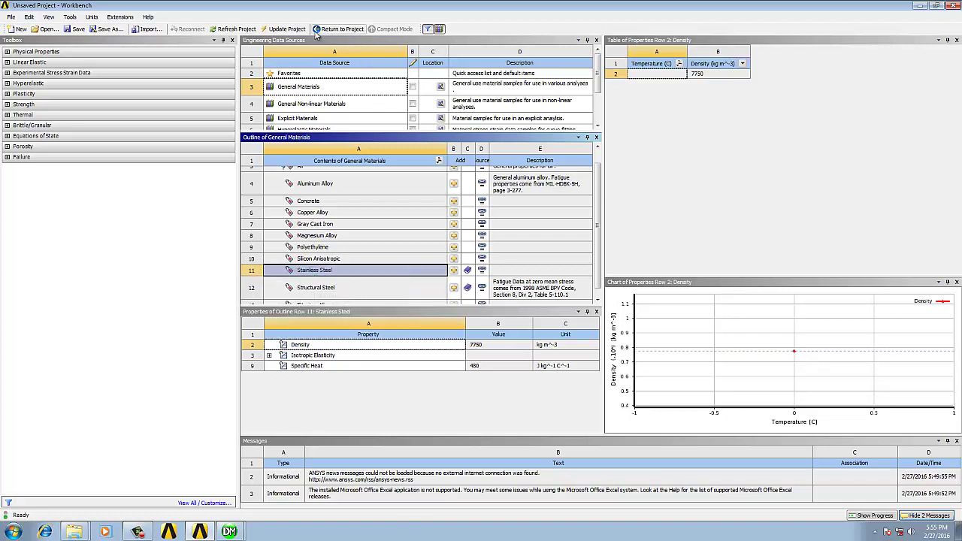
left_click(287, 29)
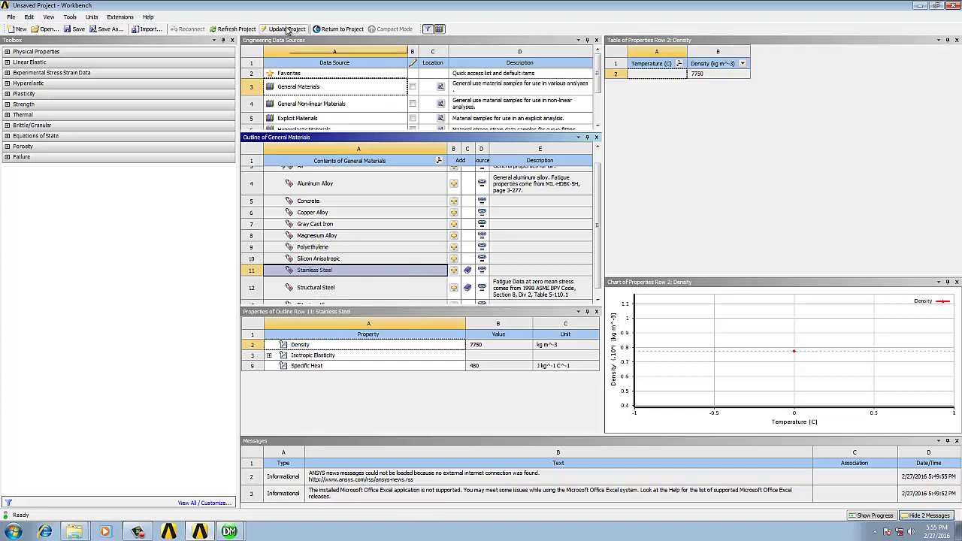
left_click(332, 30)
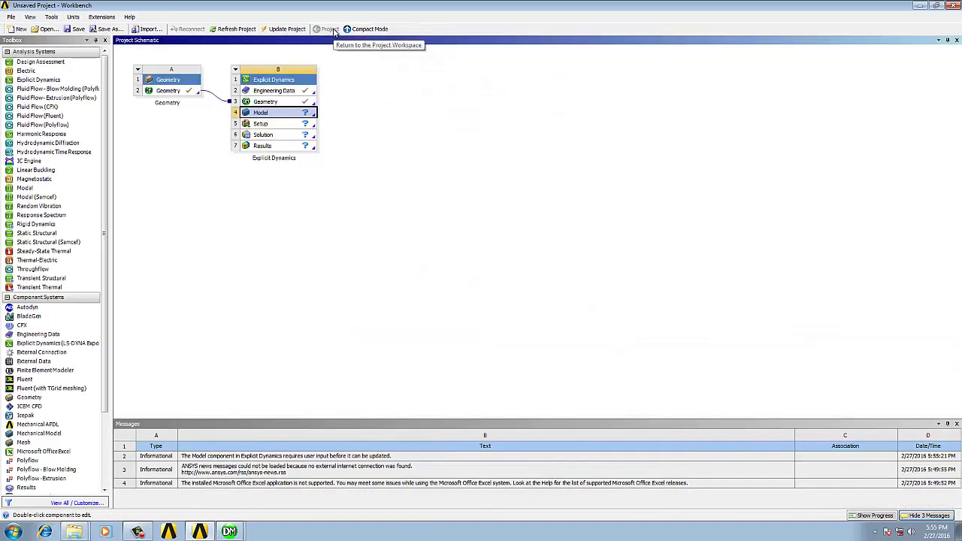
Step: Launch Mechanical, assign Stainless Steel to the cylinder body, and expand Connections > Contacts
double_click(284, 118)
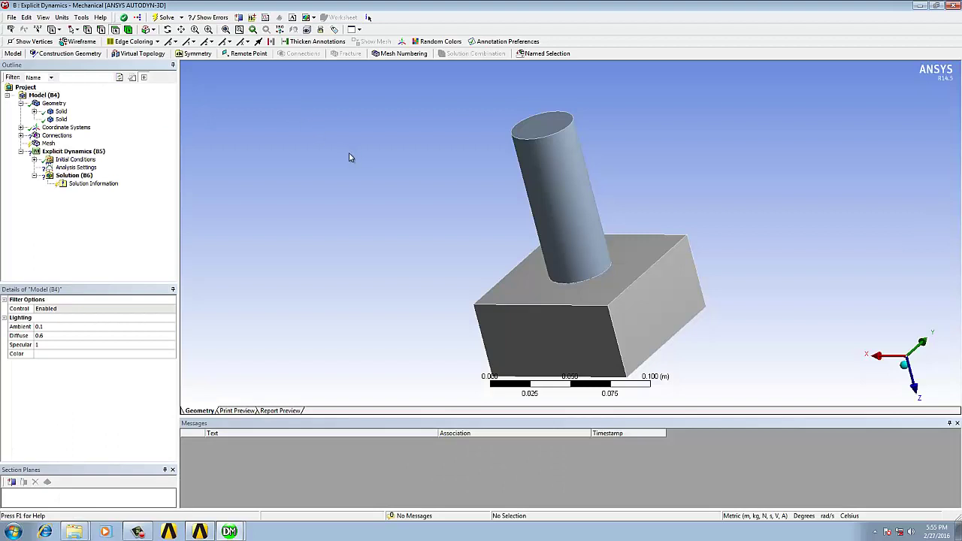
left_click(61, 118)
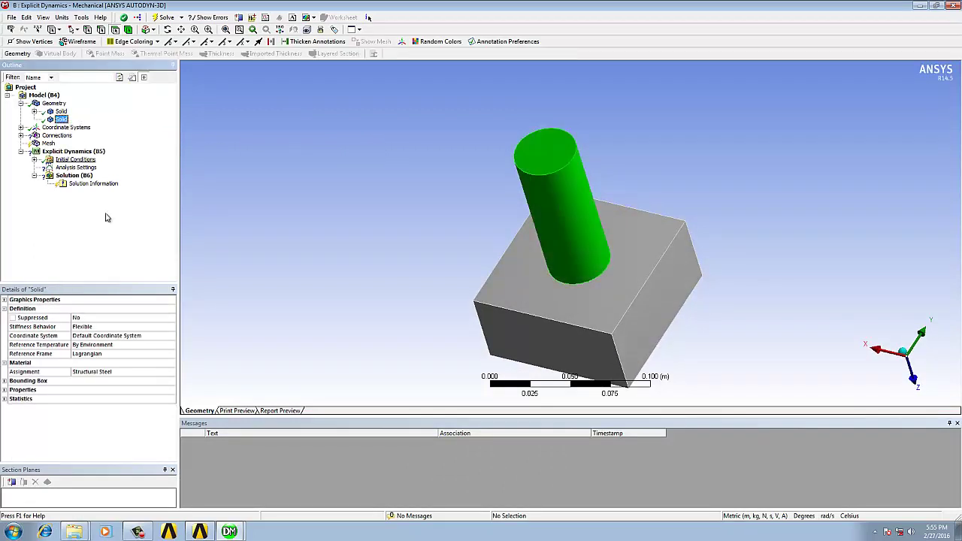
left_click(162, 372)
left_click(171, 373)
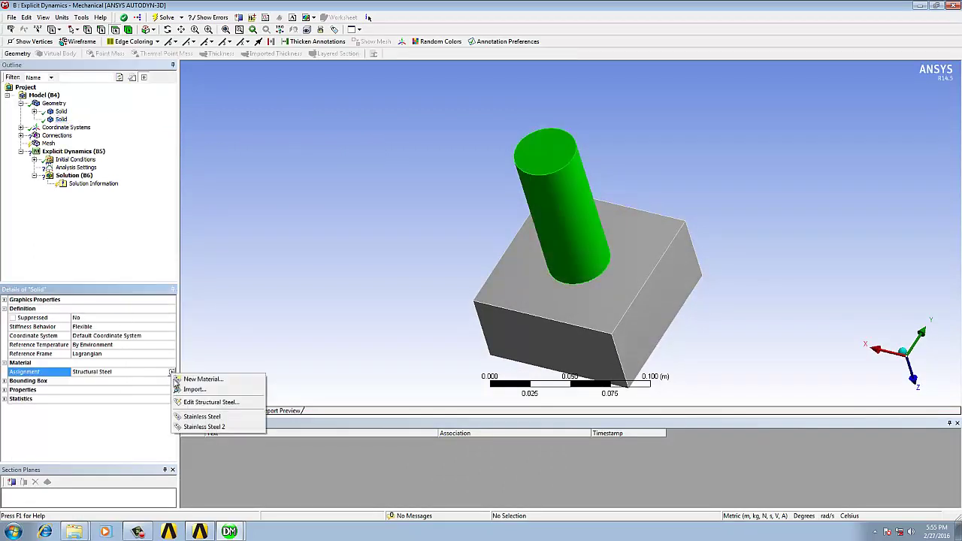
left_click(201, 416)
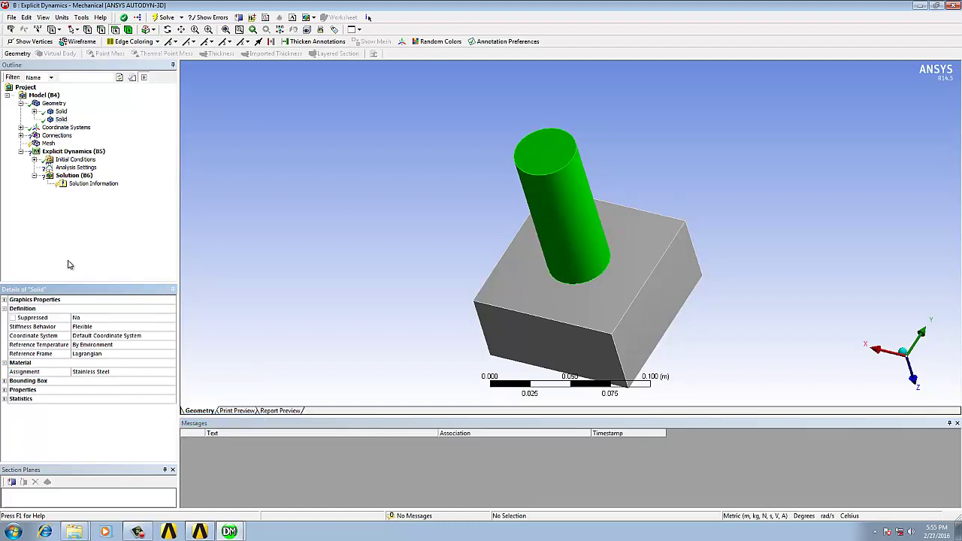
left_click(21, 136)
left_click(34, 143)
Step: Select the Contact Region and hide the block body to expose the contact faces
left_click(77, 153)
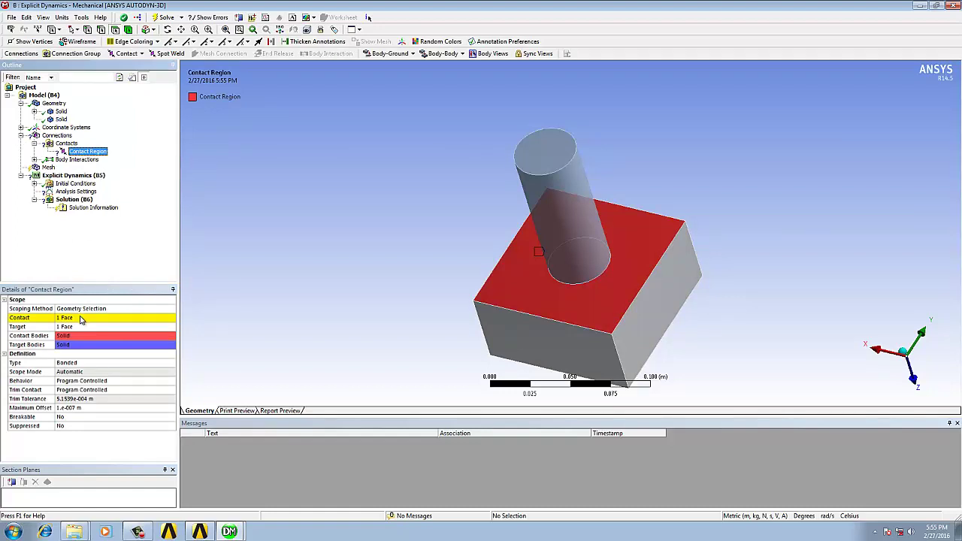
left_click(81, 318)
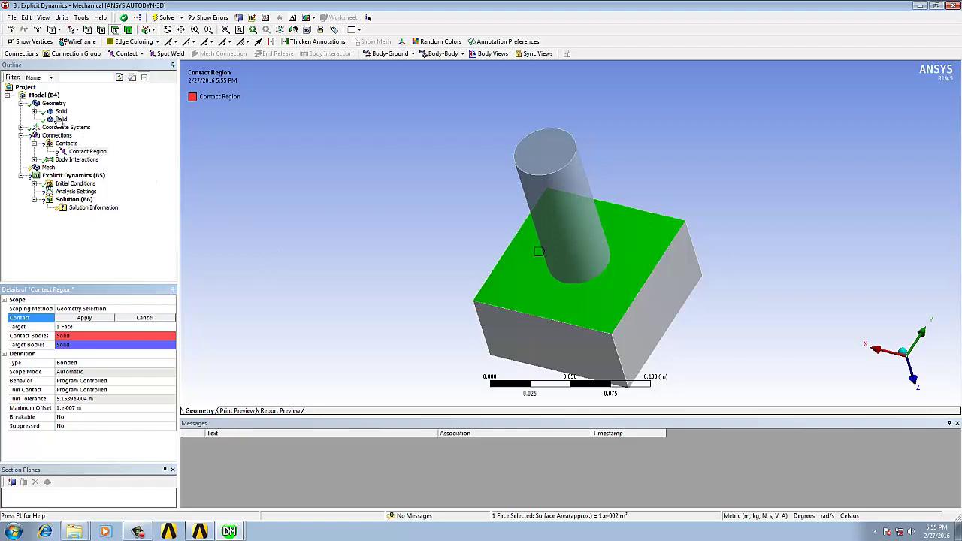
right_click(60, 119)
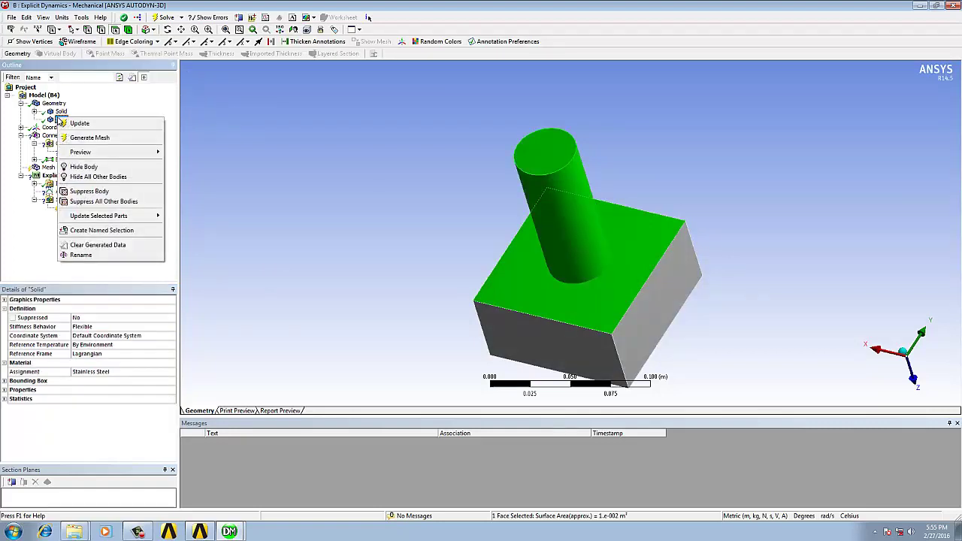
left_click(84, 176)
right_click(60, 120)
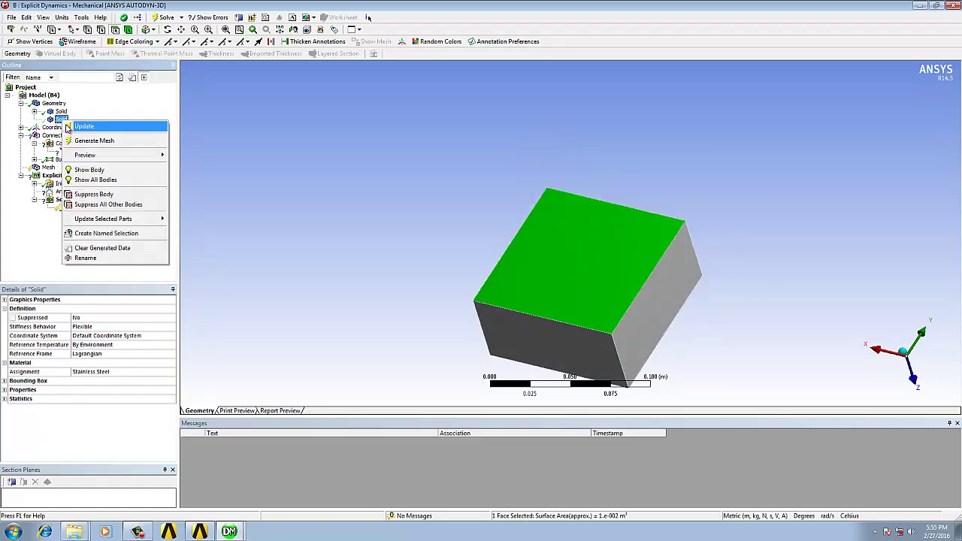
left_click(83, 171)
right_click(58, 112)
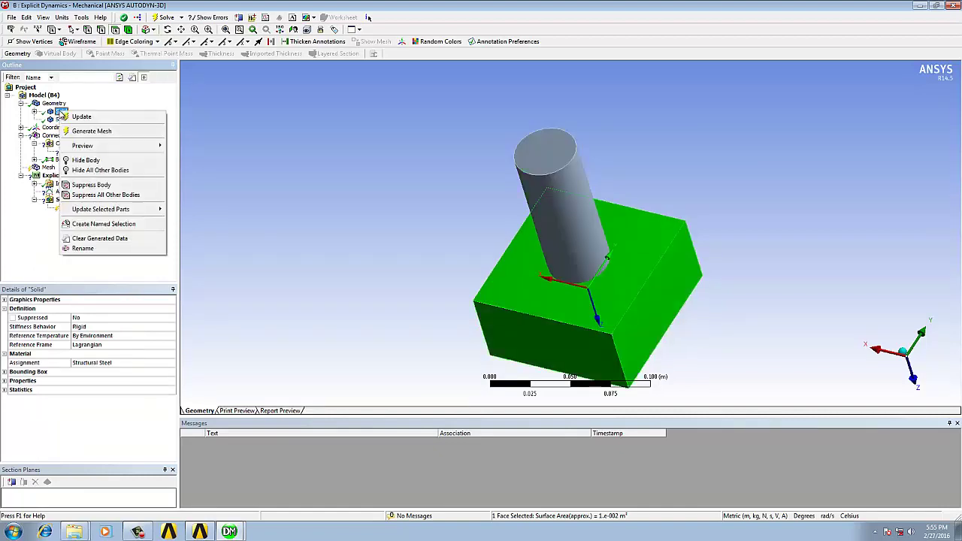
left_click(86, 160)
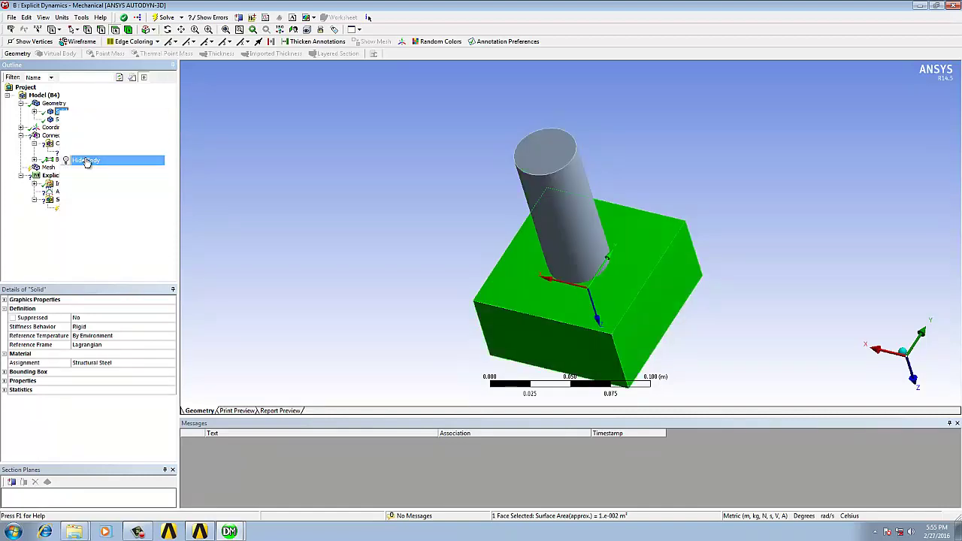
Step: Rescope the contact region to the block's top face
left_click(328, 196)
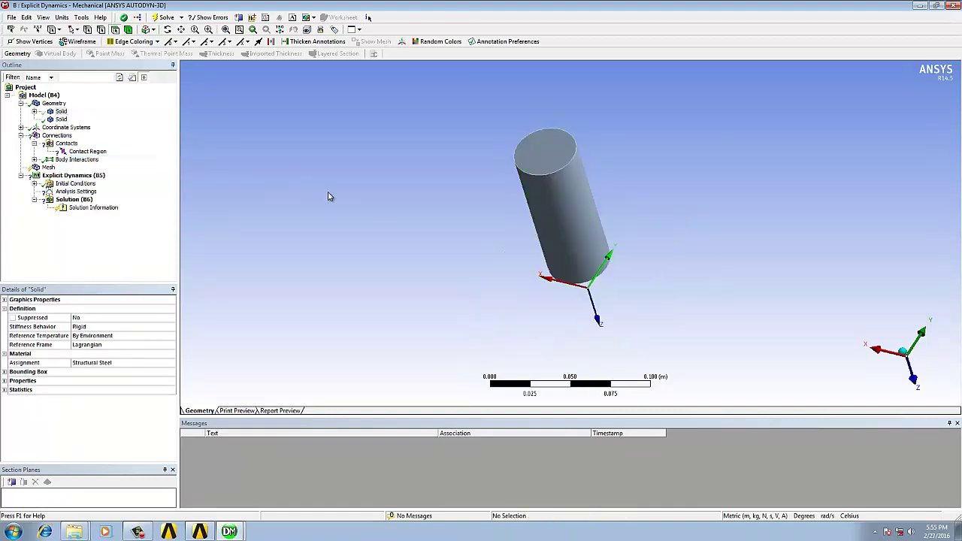
left_click(87, 151)
left_click(85, 319)
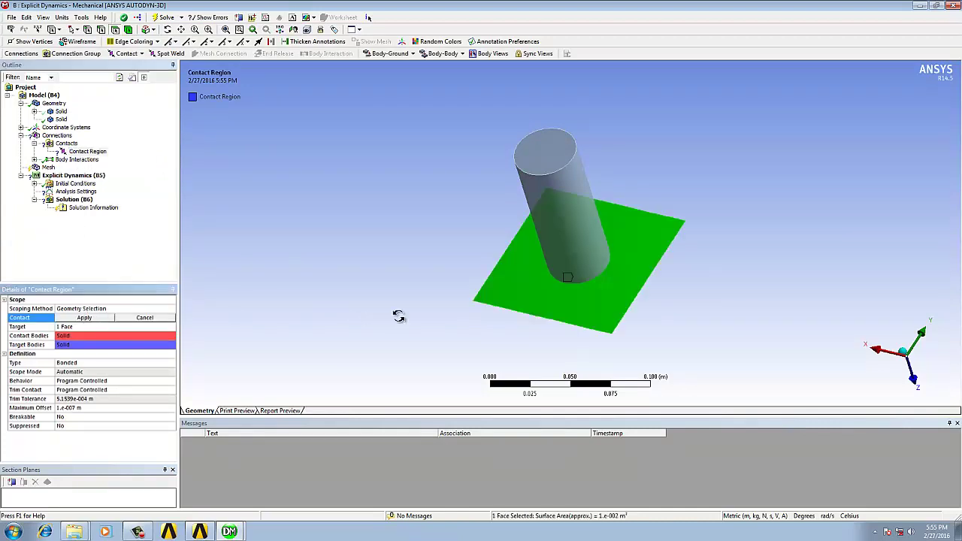
mouse_move(397, 315)
middle_mouse_down()
mouse_move(361, 215)
mouse_move(391, 268)
middle_mouse_up()
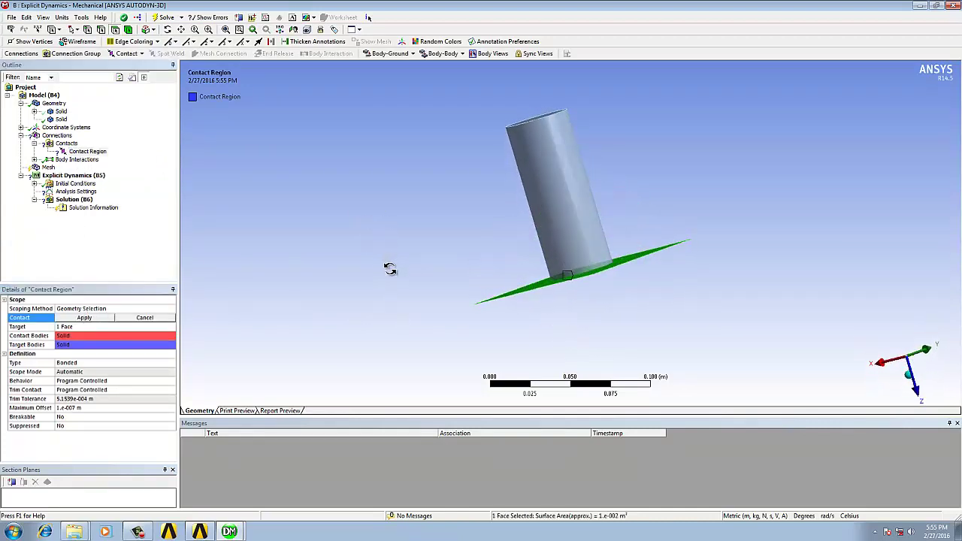
left_click(97, 327)
left_click(97, 327)
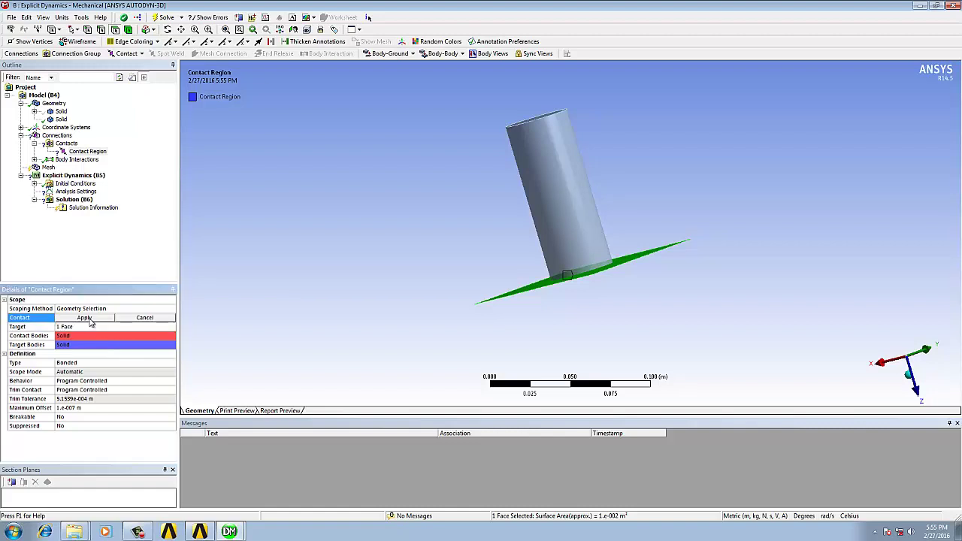
Step: Apply the cylinder's end face, making the contact Bonded - Solid To Solid
left_click(124, 317)
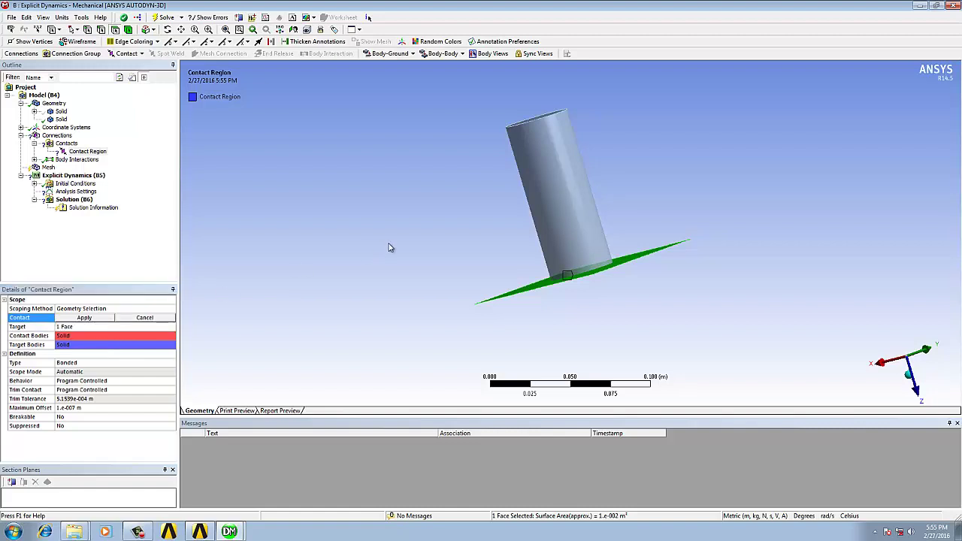
middle_click_drag(451, 339, 522, 253)
left_click(575, 251)
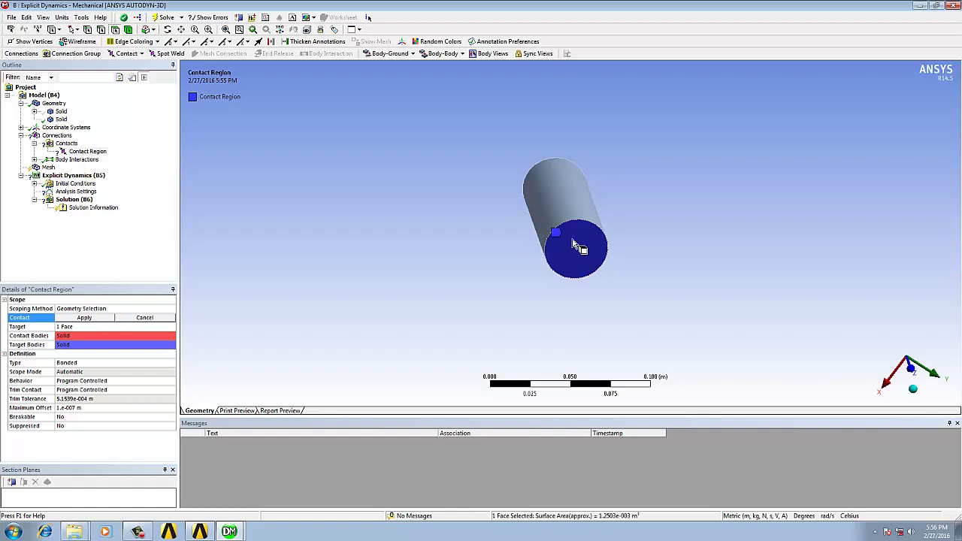
left_click(84, 317)
mouse_move(326, 232)
middle_mouse_down()
mouse_move(348, 300)
mouse_move(199, 242)
middle_mouse_up()
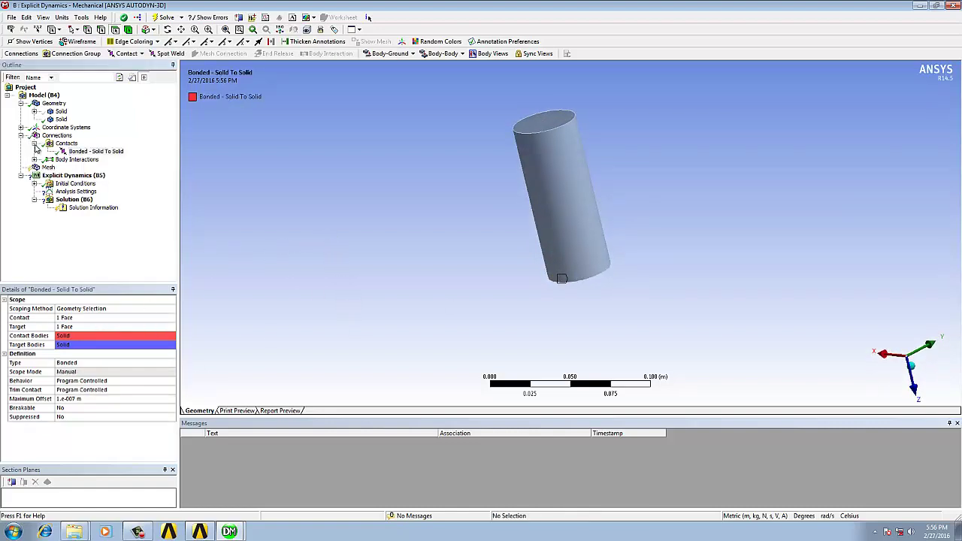
left_click(34, 143)
Step: Show all bodies so both the cylinder and block are visible
left_click(60, 120)
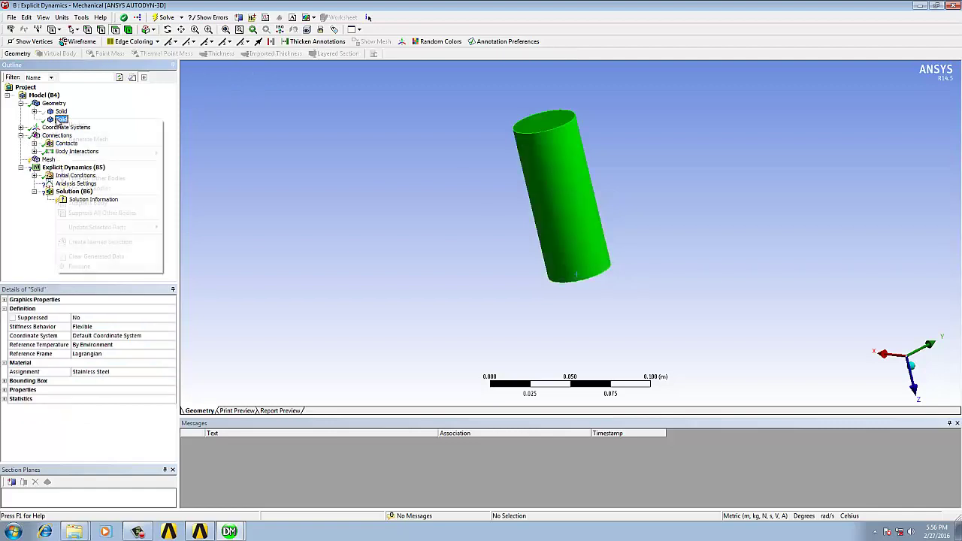
right_click(60, 119)
left_click(81, 167)
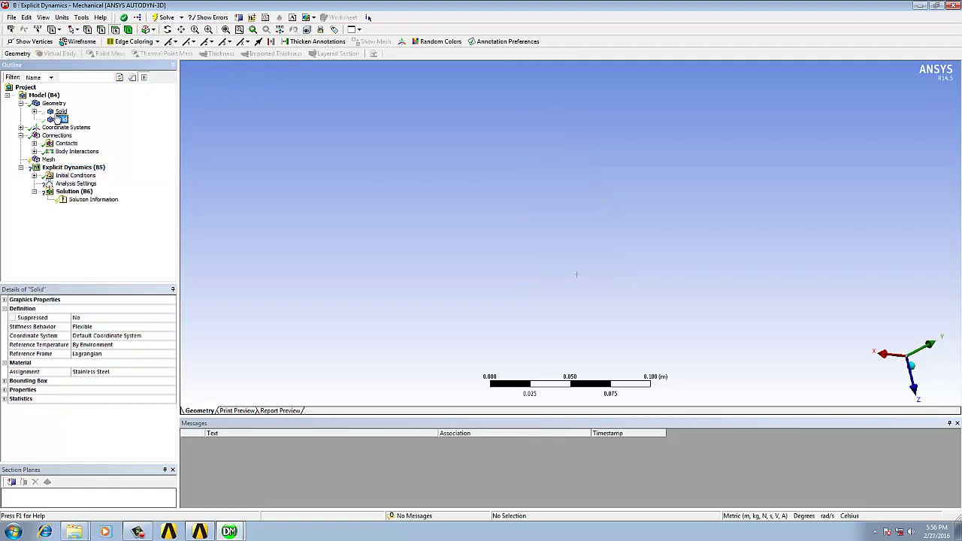
right_click(60, 121)
left_click(83, 176)
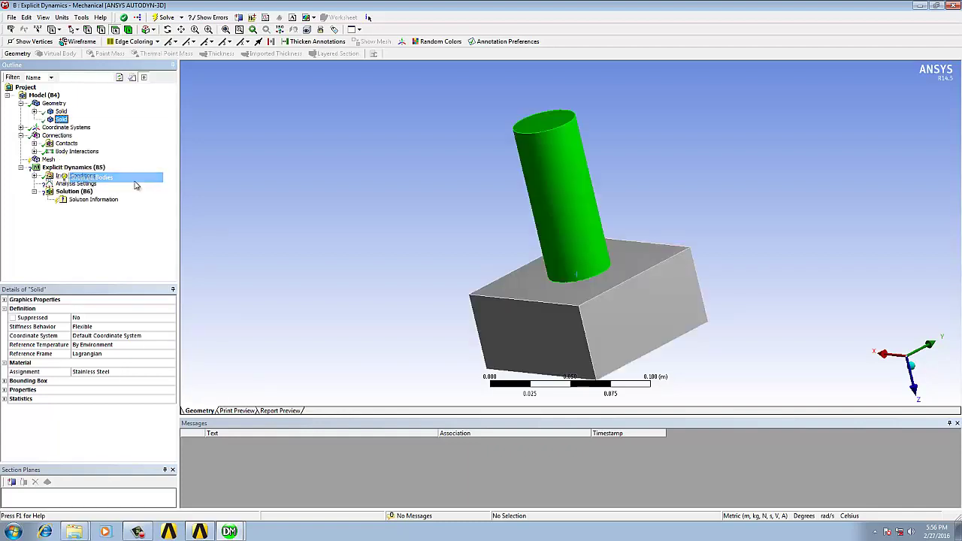
Step: Expand the Mesh sizing settings and generate the mesh for both bodies
left_click(48, 160)
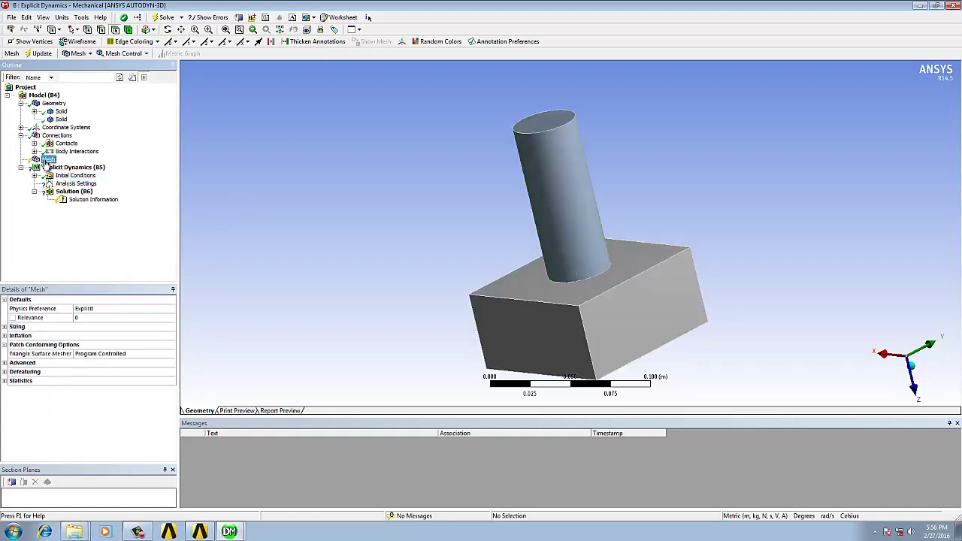
left_click(4, 327)
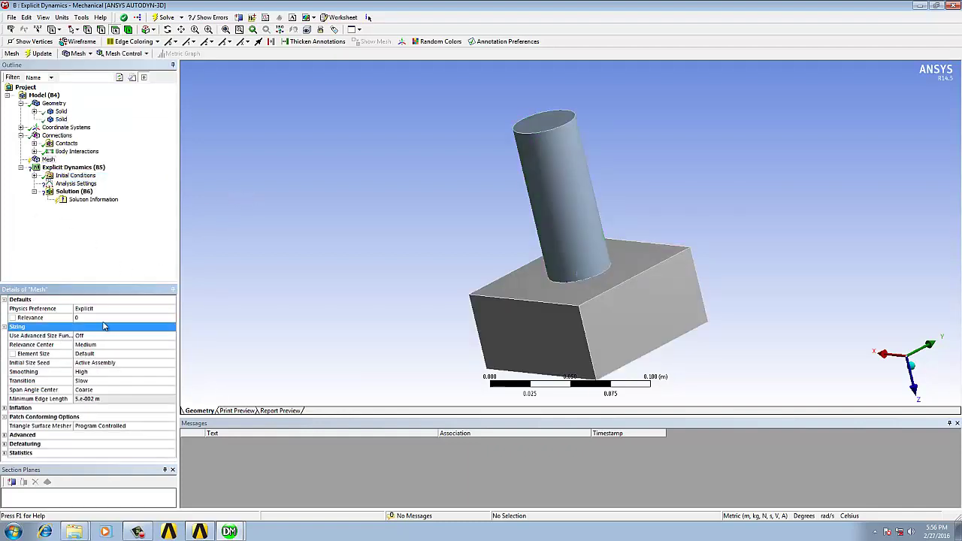
right_click(52, 162)
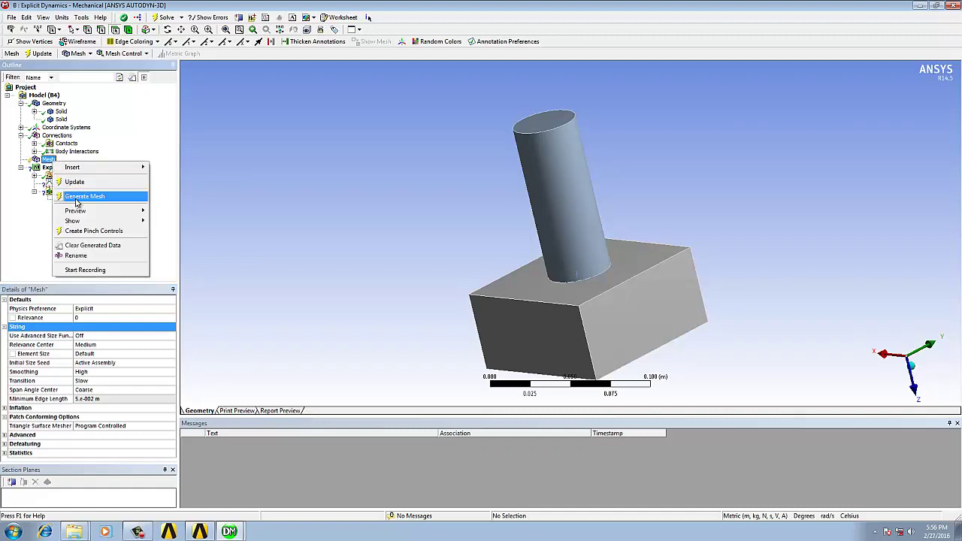
left_click(75, 193)
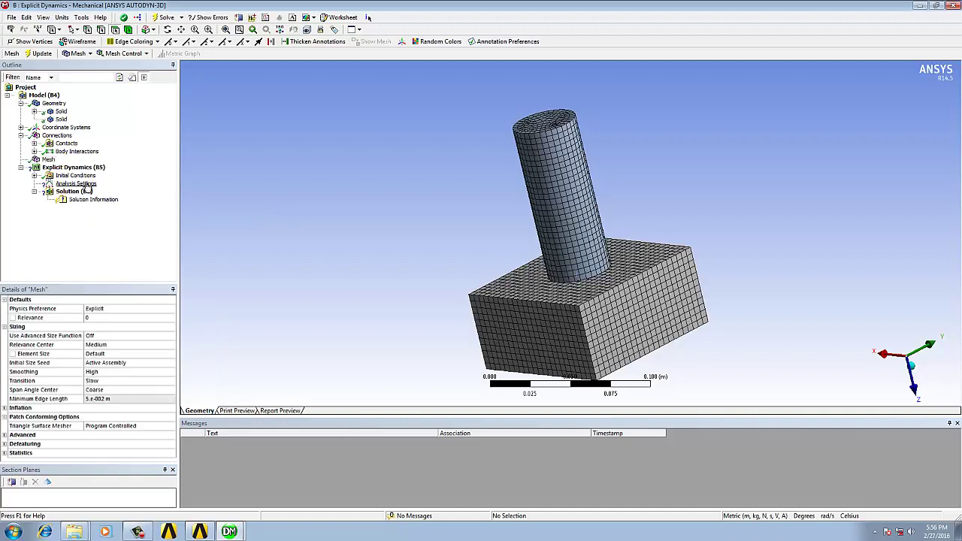
Step: Insert a Velocity initial condition applied to the cylinder body
left_click(75, 177)
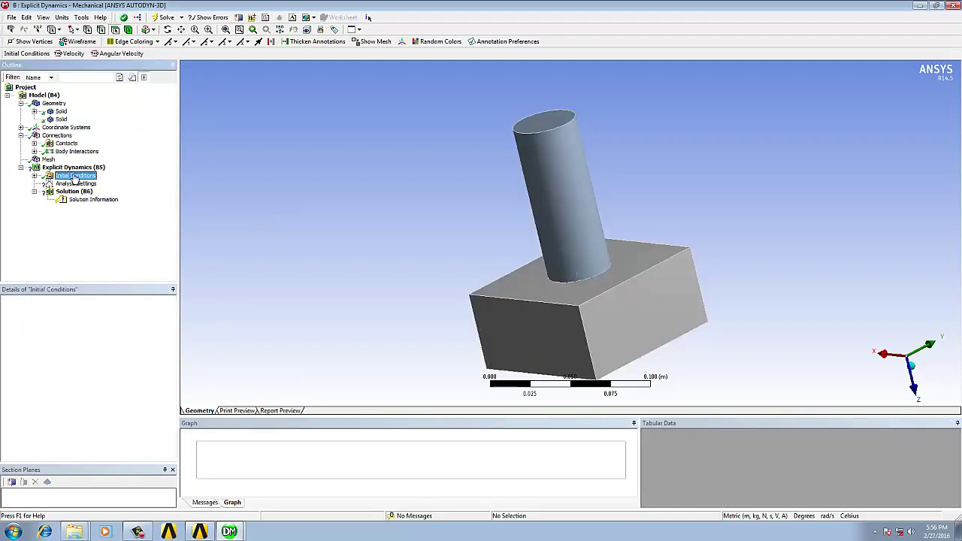
right_click(75, 178)
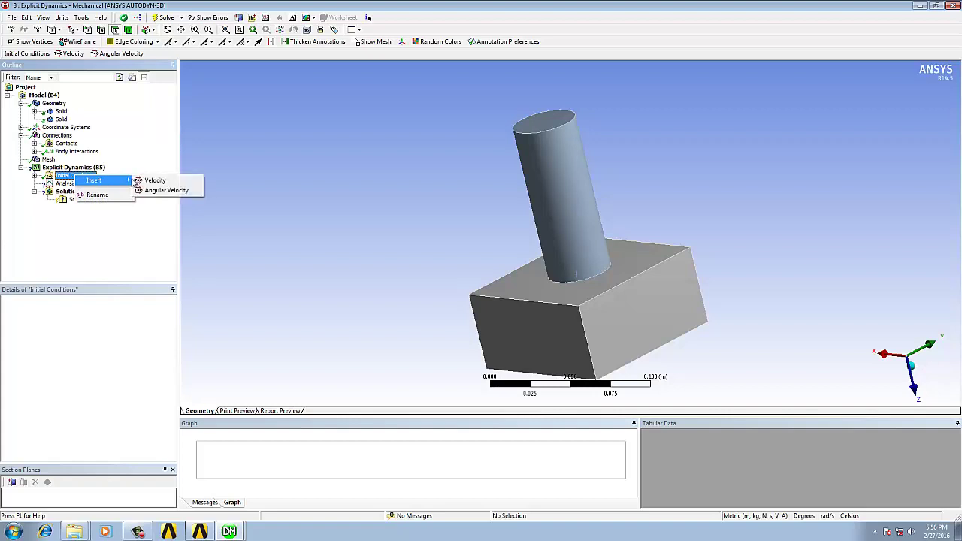
left_click(156, 181)
left_click(75, 318)
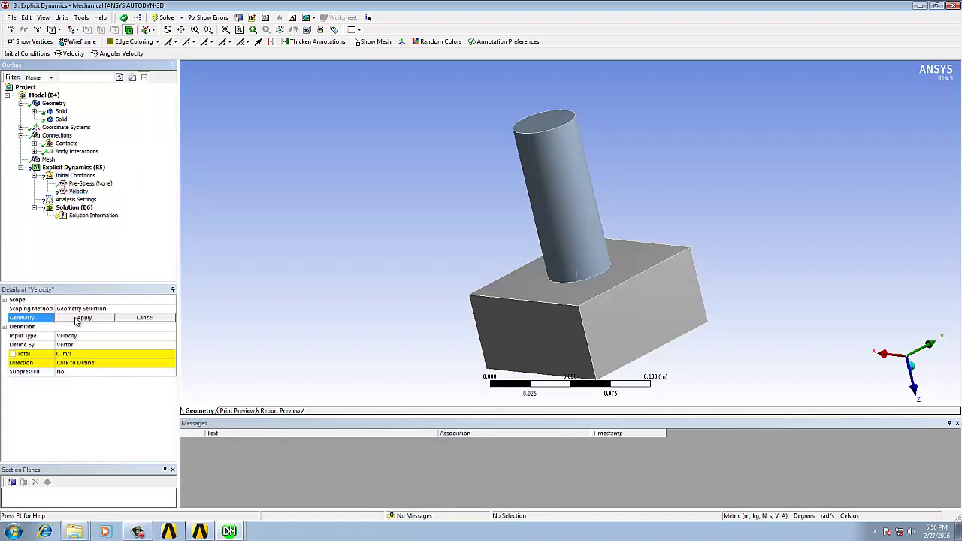
left_click(558, 157)
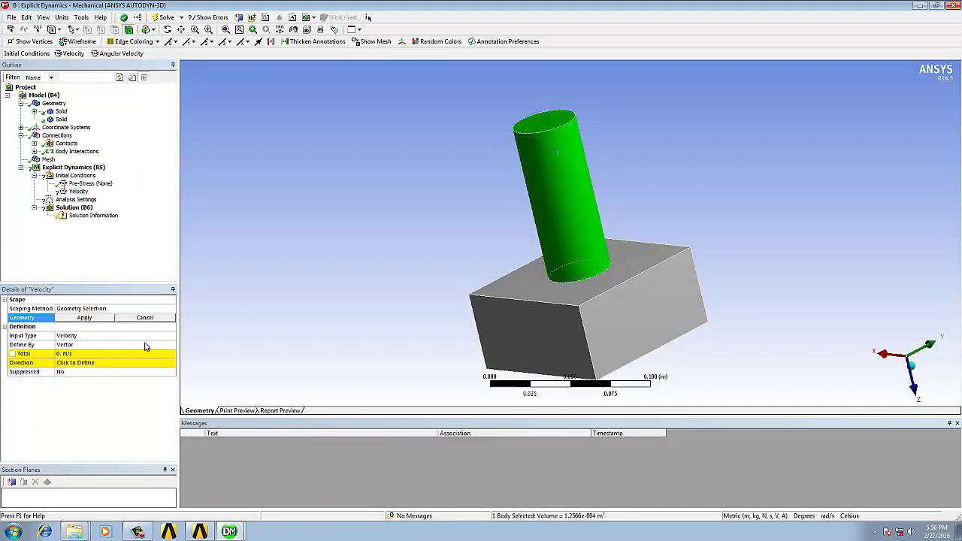
left_click(105, 318)
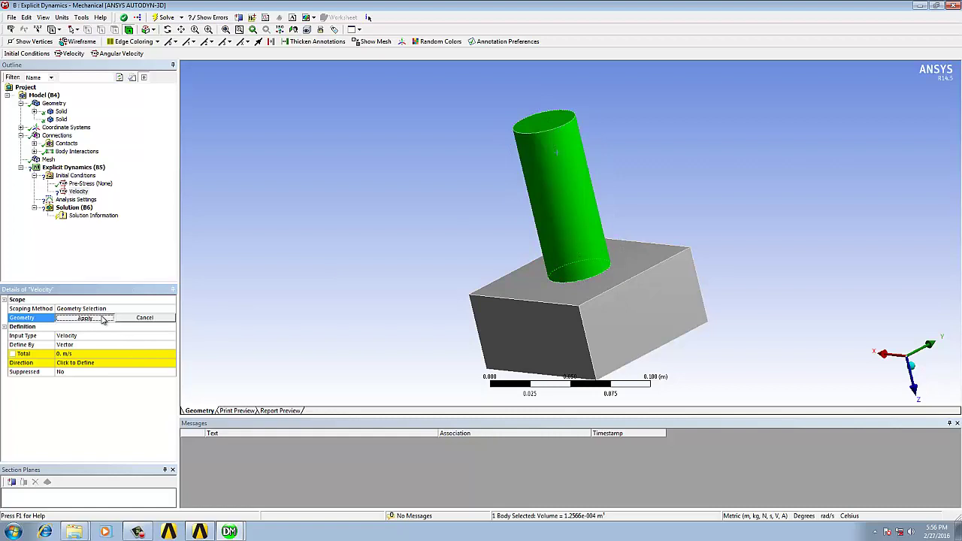
Step: Define the velocity by Components with a Z component of 300 m/s
left_click(146, 344)
left_click(172, 345)
left_click(131, 363)
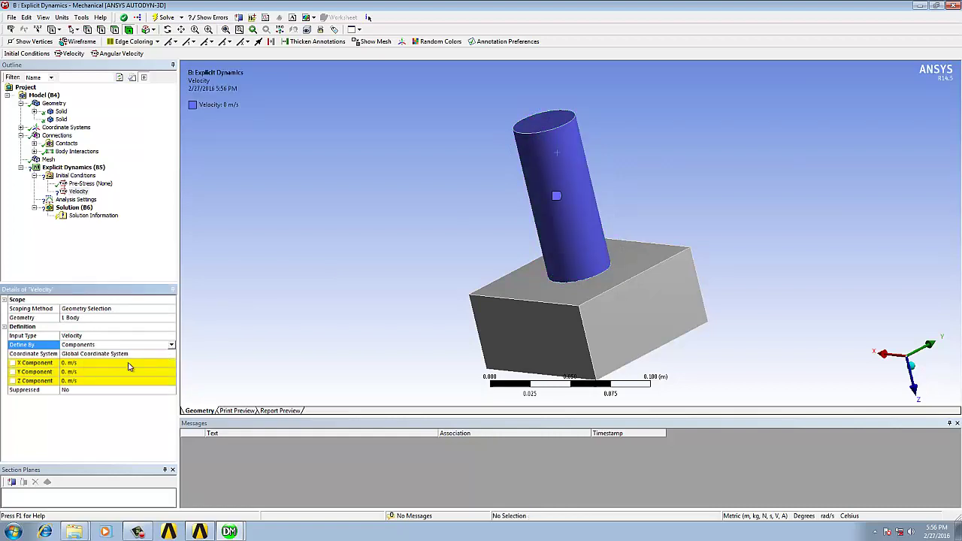
left_click(88, 381)
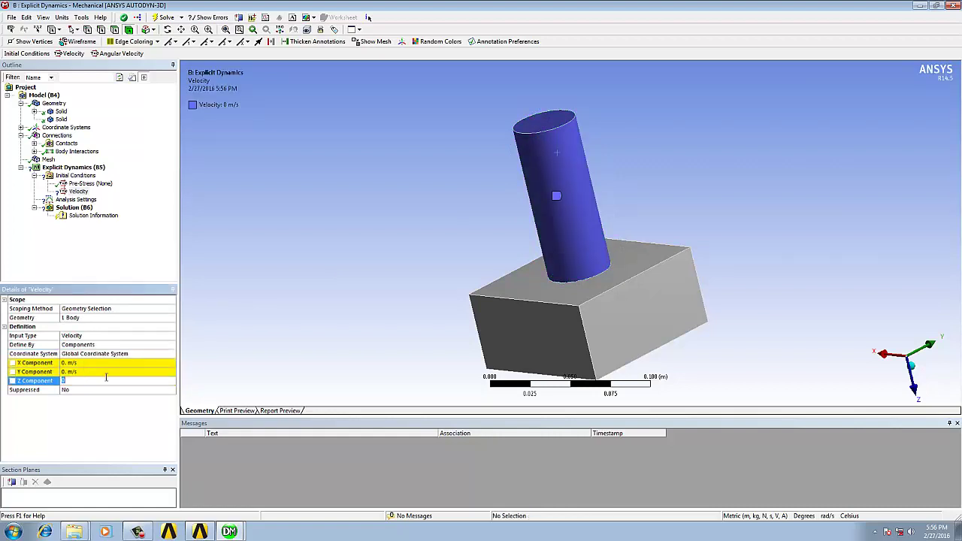
type("300")
key("Return")
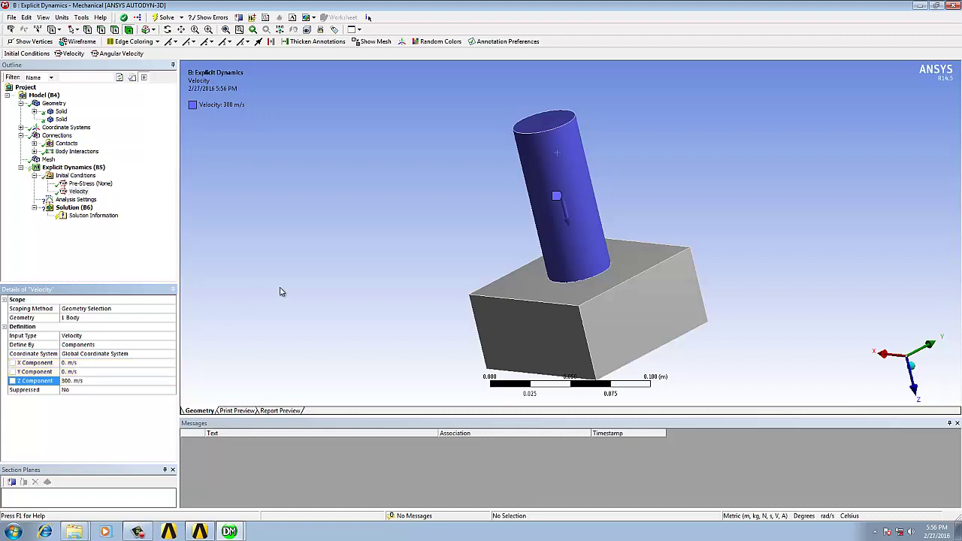
mouse_move(293, 277)
middle_mouse_down()
mouse_move(347, 309)
mouse_move(331, 270)
middle_mouse_up()
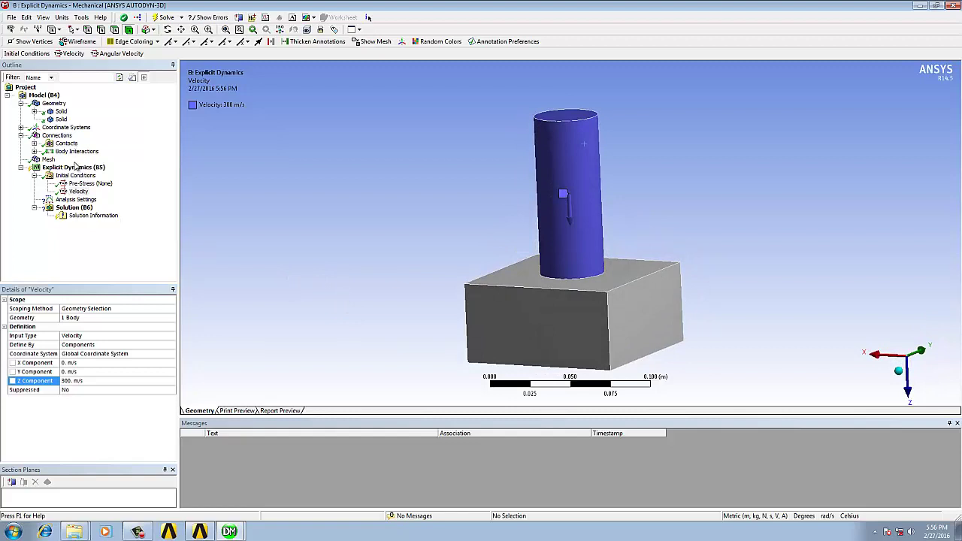
left_click(73, 167)
Step: Add a Fixed Support on the block body
left_click(135, 53)
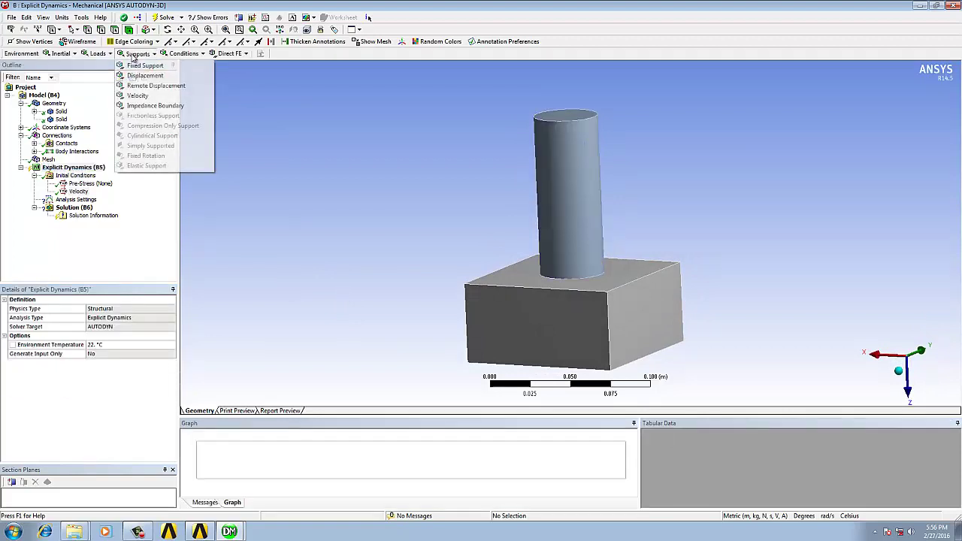
left_click(145, 65)
left_click(546, 339)
left_click(73, 317)
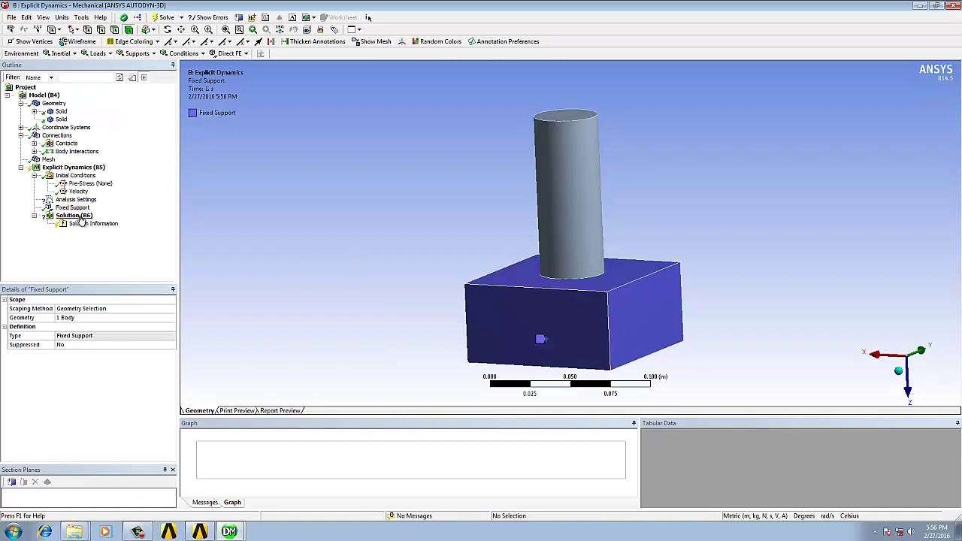
Step: Add Total Deformation, Equivalent Elastic Strain, Equivalent Stress, Shear Elastic Strain and Shear Stress results
left_click(74, 215)
left_click(56, 54)
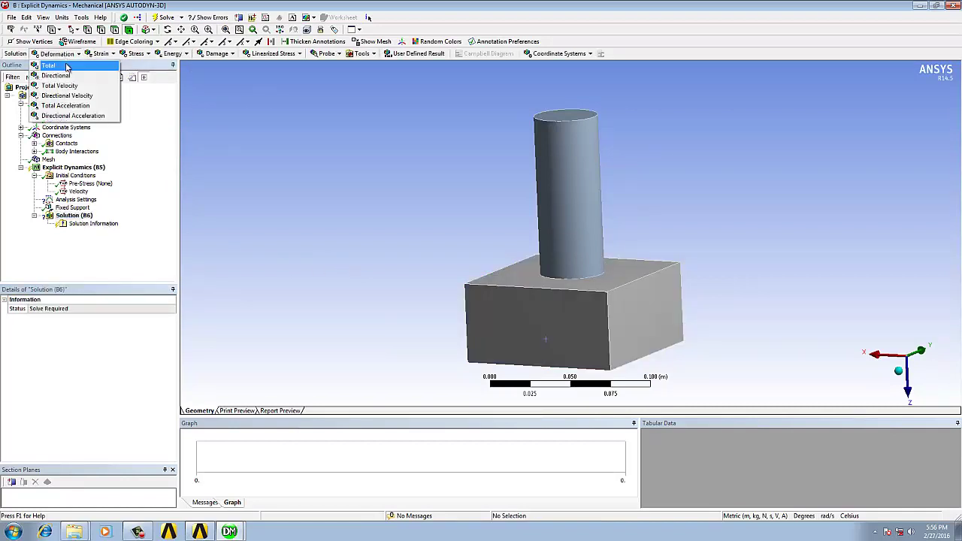
left_click(53, 65)
left_click(97, 54)
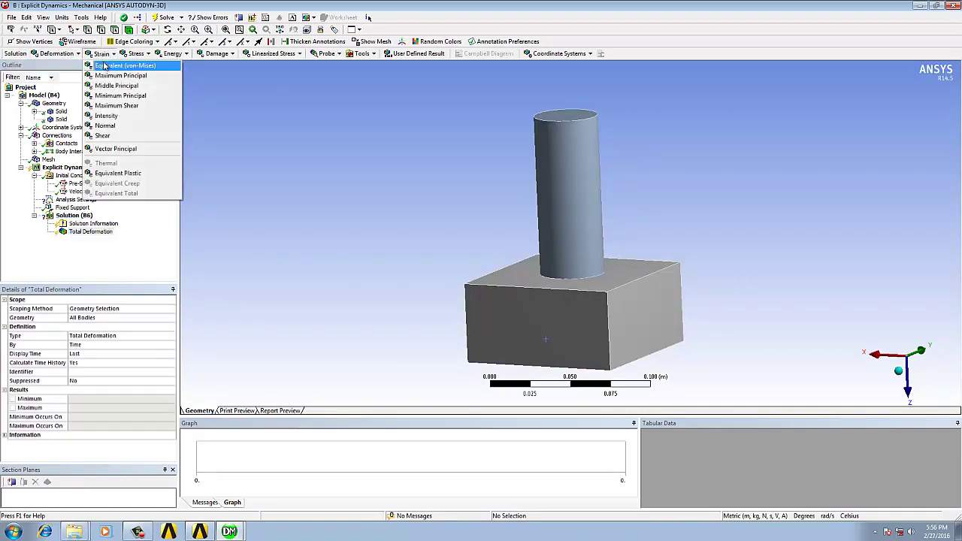
left_click(106, 66)
left_click(136, 54)
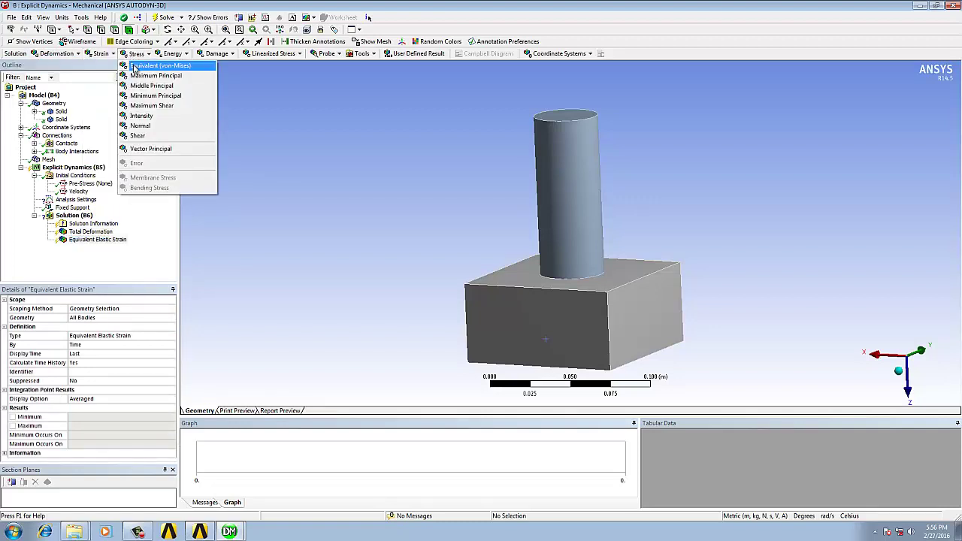
left_click(137, 66)
left_click(101, 54)
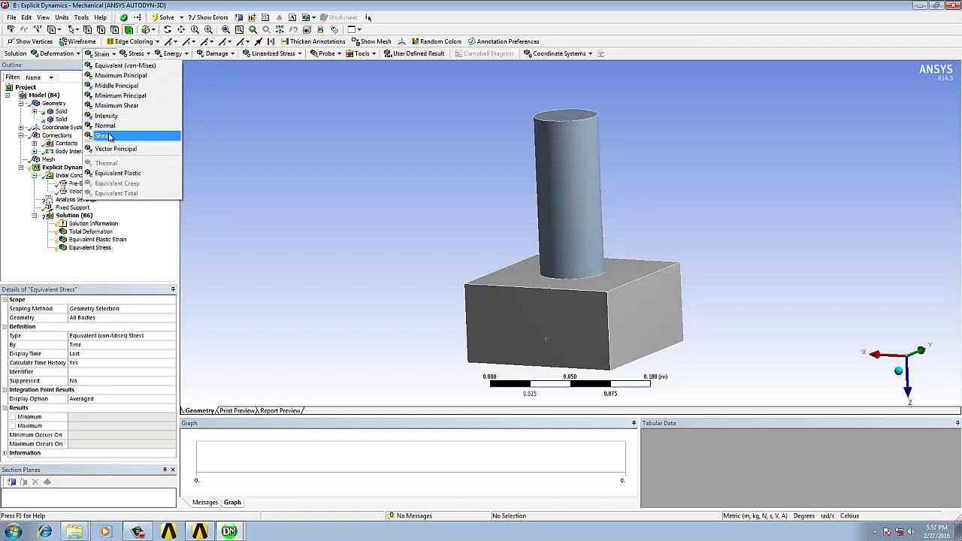
left_click(105, 136)
left_click(136, 53)
left_click(137, 136)
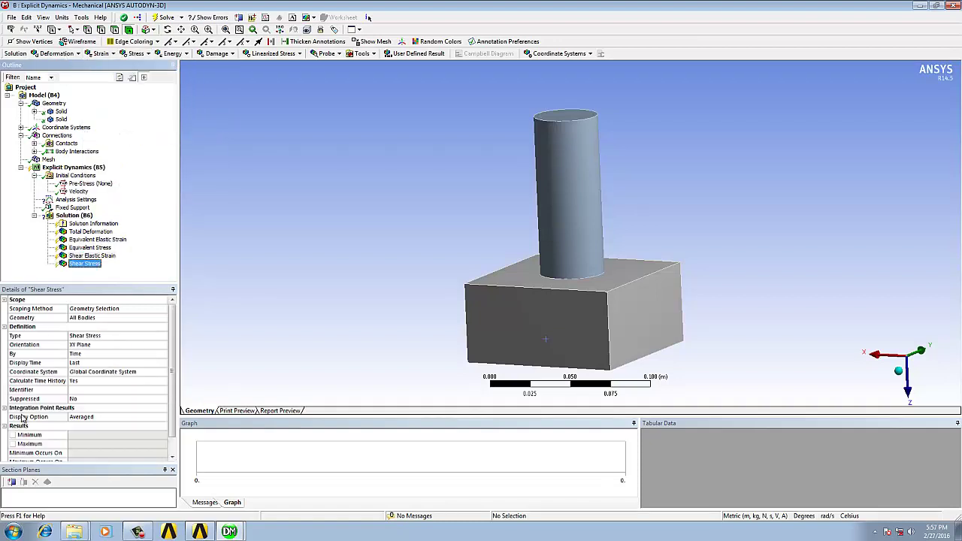
Step: Flag the Shear Stress and Equivalent Stress maximums as parameters
left_click(15, 443)
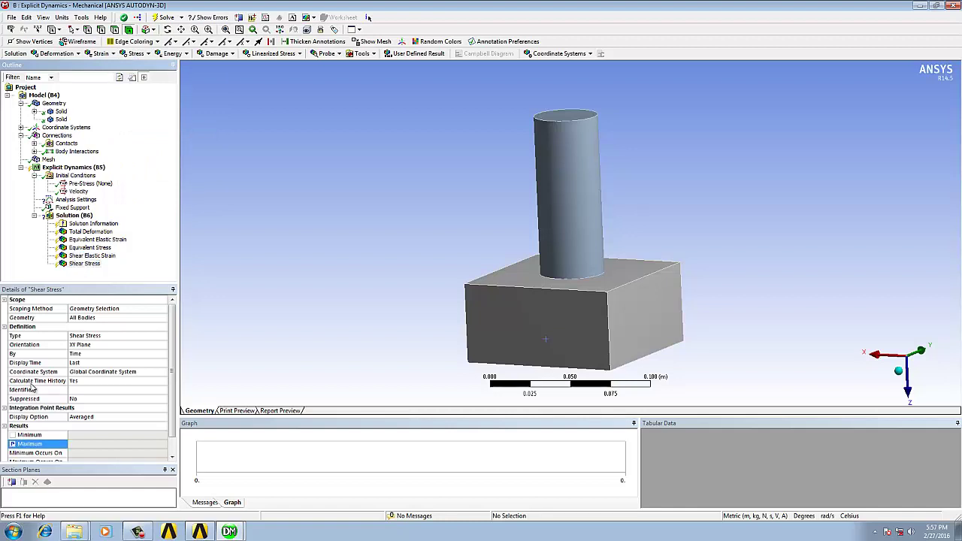
left_click(90, 256)
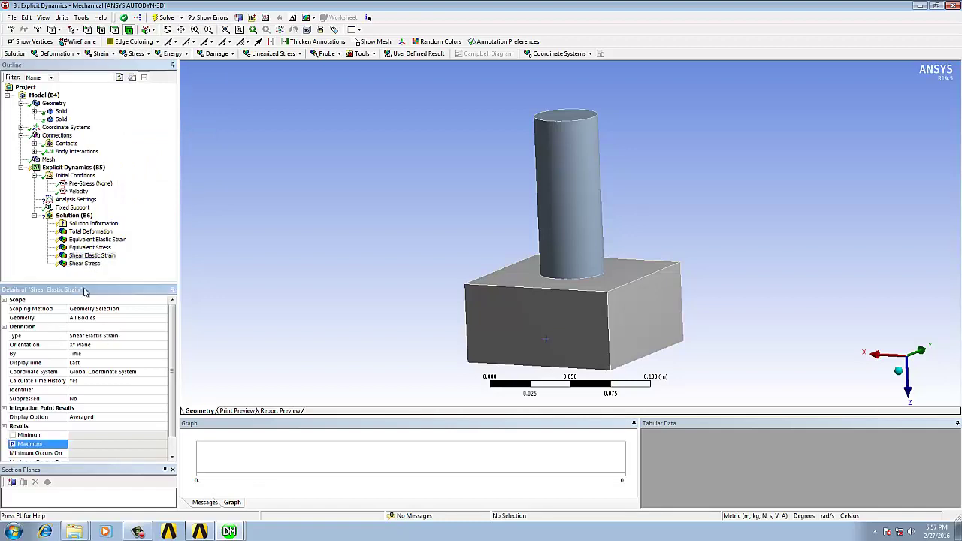
left_click(98, 238)
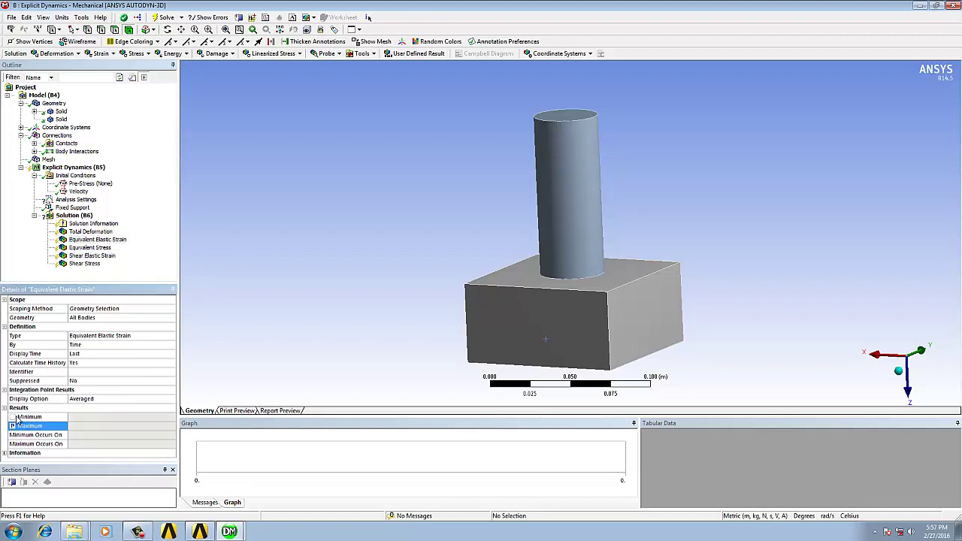
key("Down")
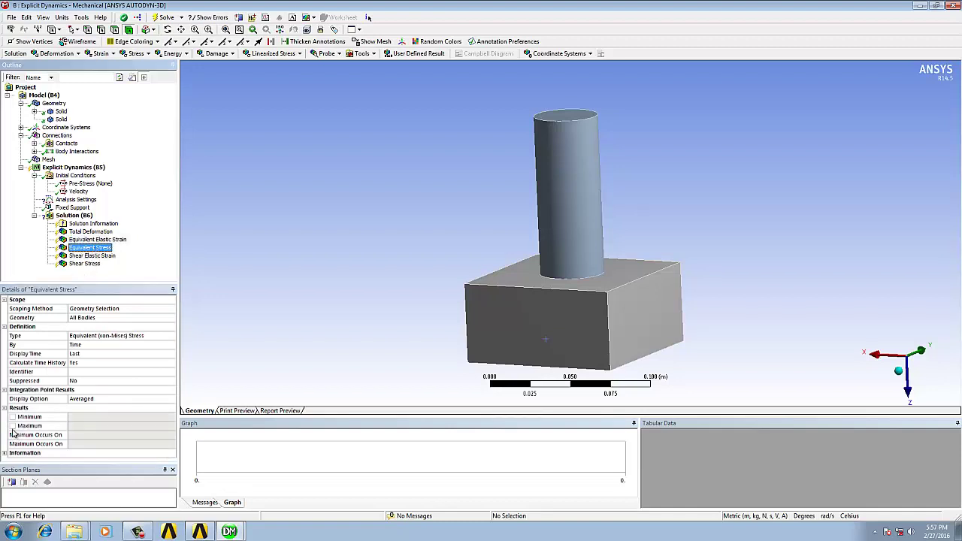
left_click(12, 425)
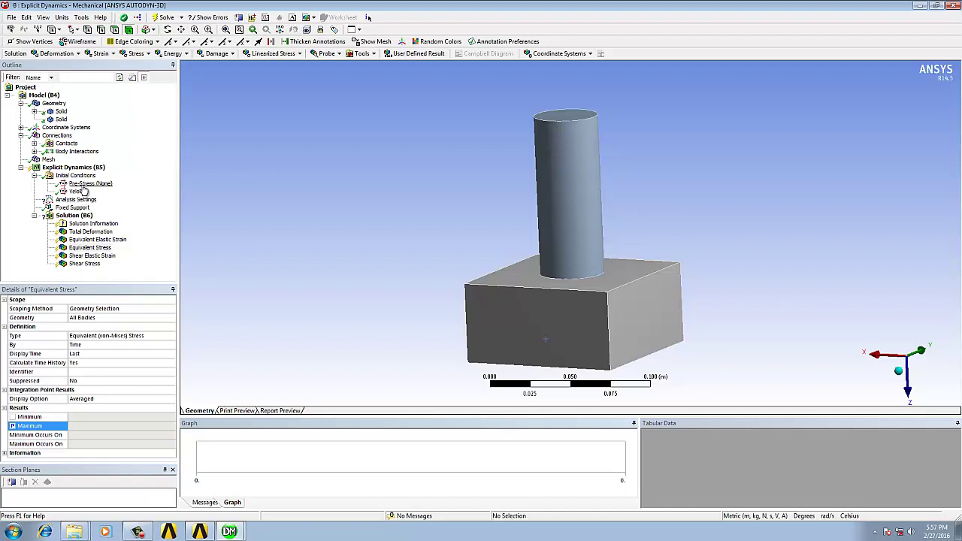
left_click(79, 191)
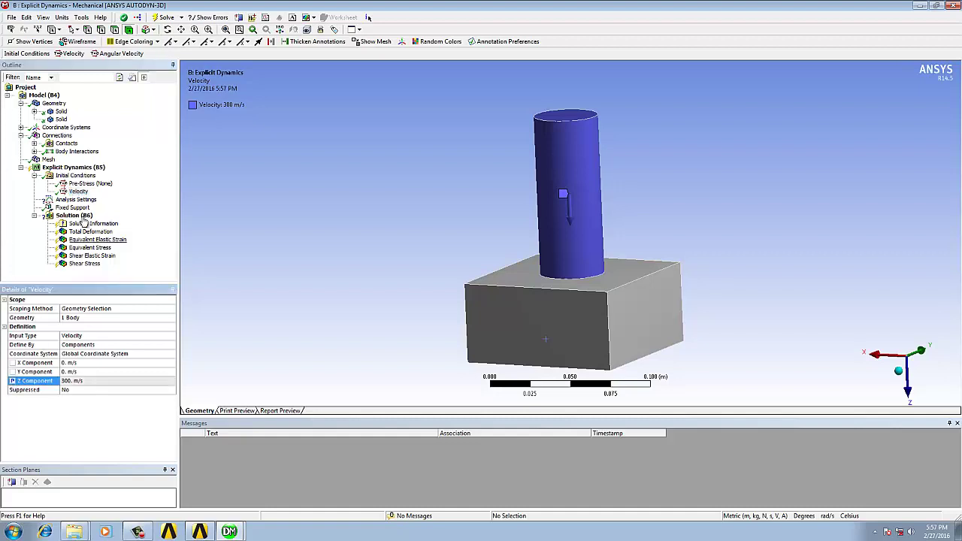
Step: Open Analysis Settings and enter .001 in the End Time field, then return to Mechanical
left_click(76, 199)
left_click(112, 343)
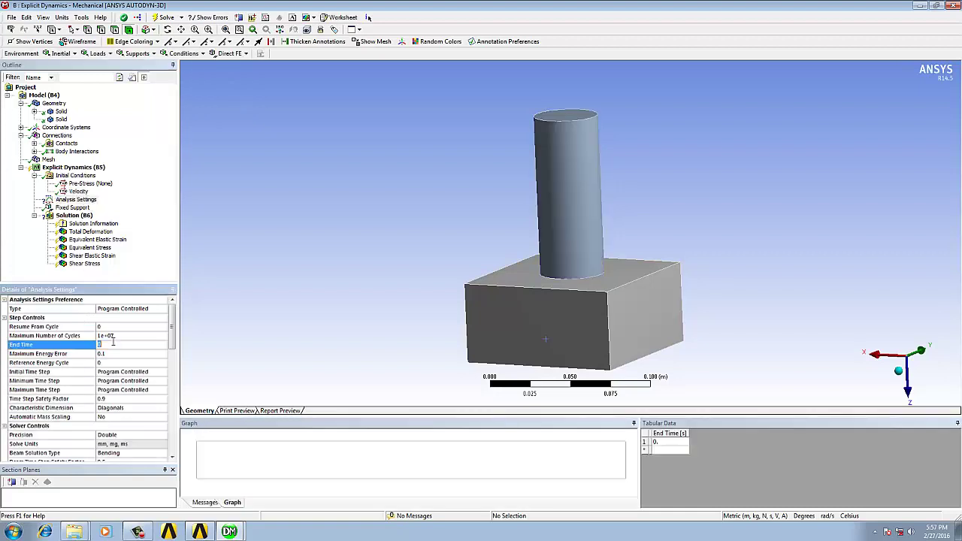
type(".00")
type("1")
left_click(680, 458)
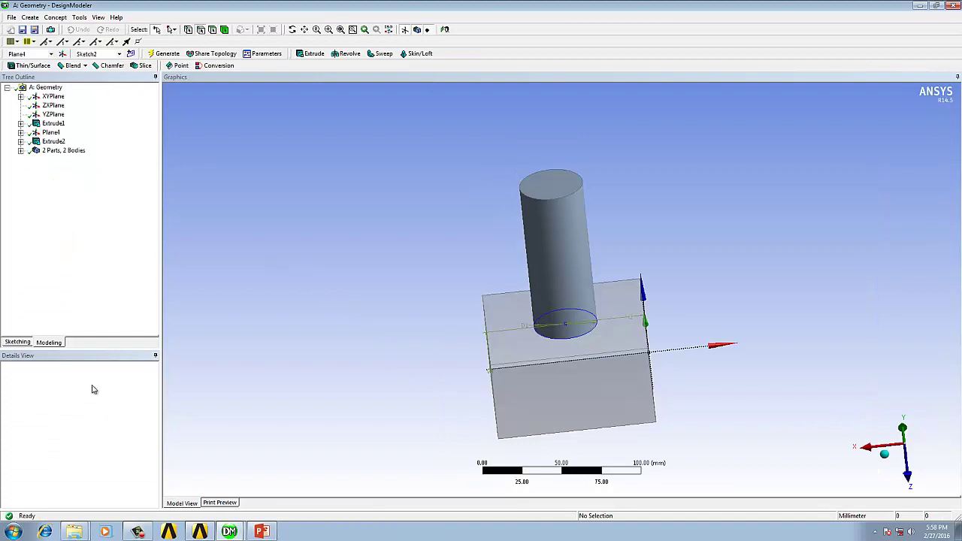
left_click(225, 506)
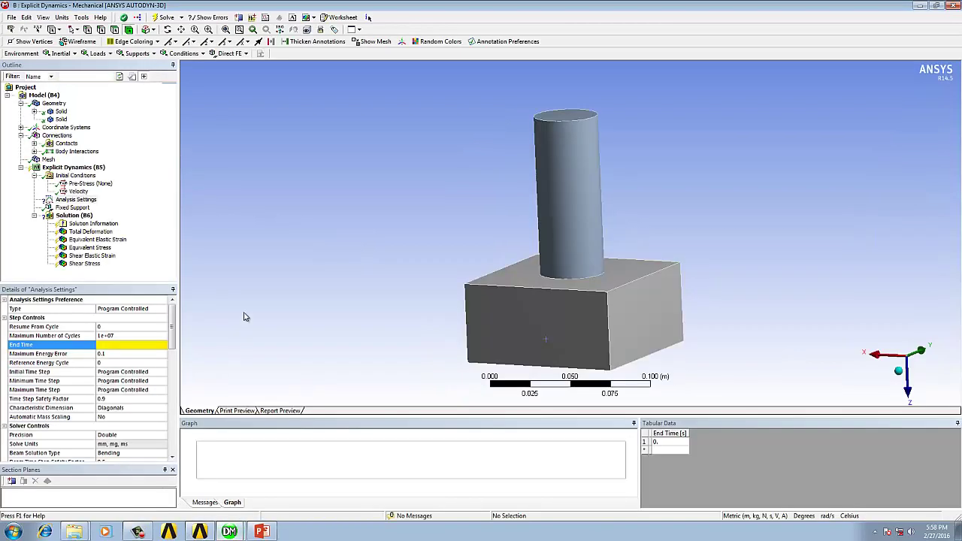
Step: Change the End Time entry to 2E-4 s, then select the Solution branch
left_click(119, 345)
type("2E")
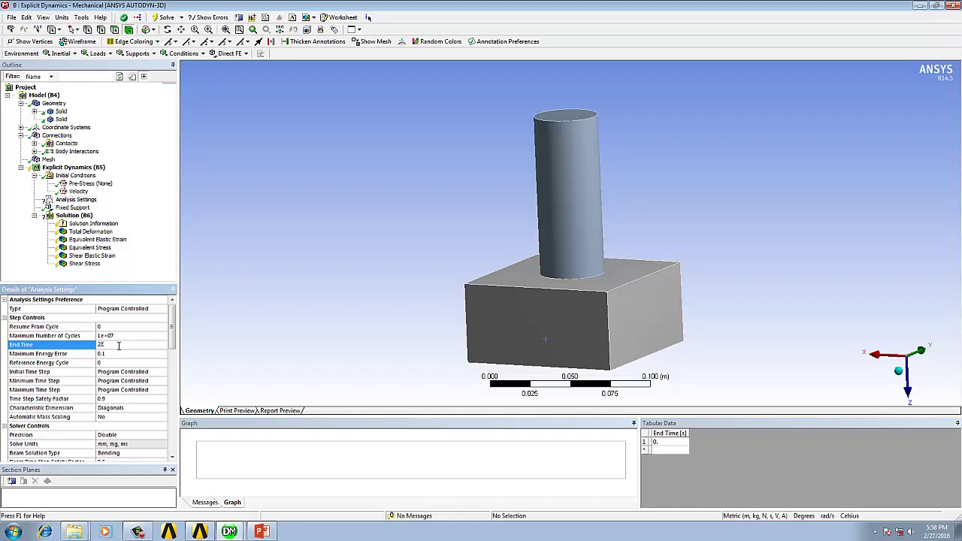
type("-4")
key("Return")
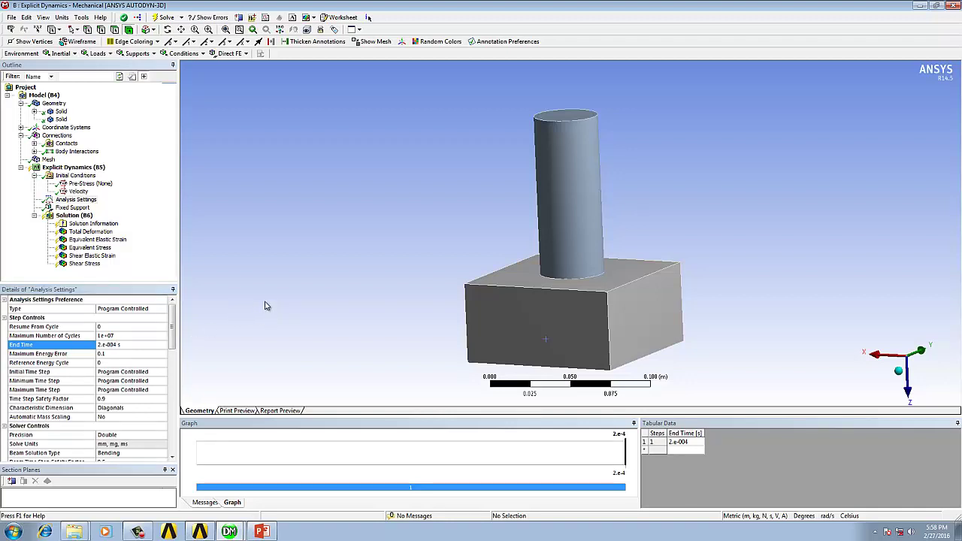
left_click(73, 216)
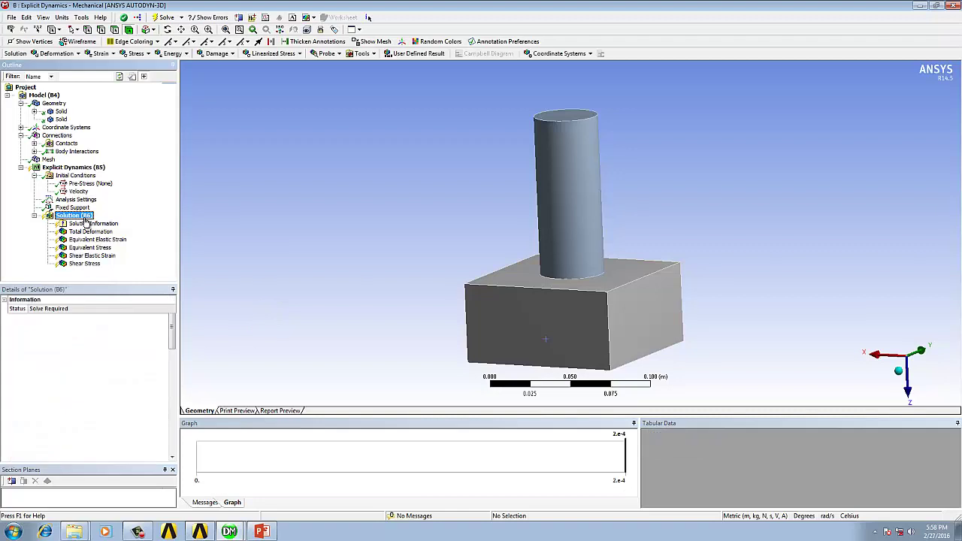
Step: Solve the analysis and follow the solver output in Solution Information
right_click(85, 217)
left_click(105, 239)
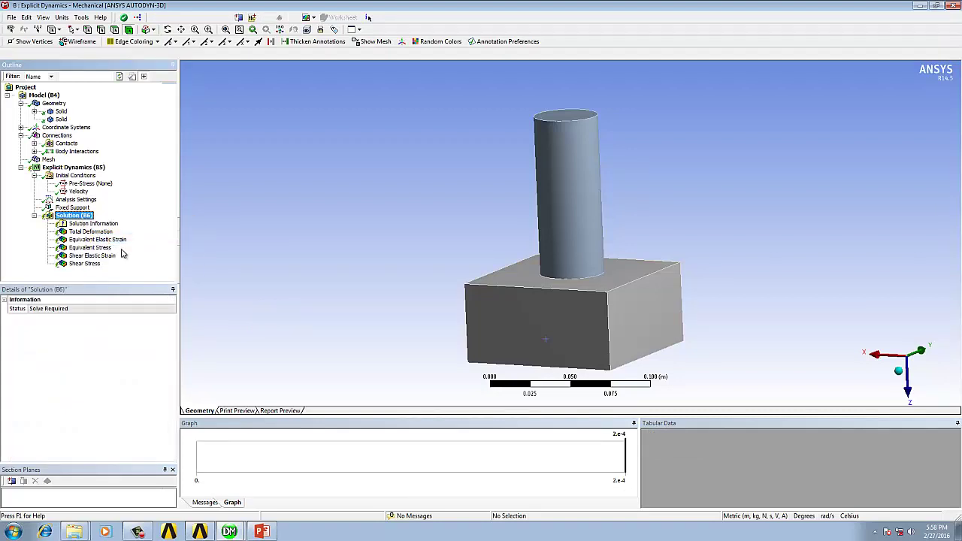
left_click(79, 225)
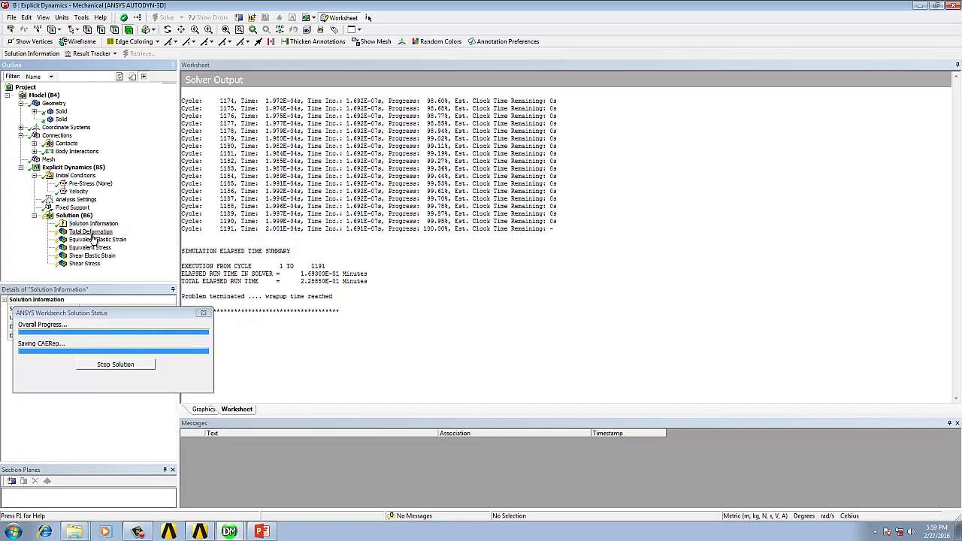
Step: Review the Total Deformation and Shear Stress results, then animate the Equivalent Elastic Strain
left_click(91, 233)
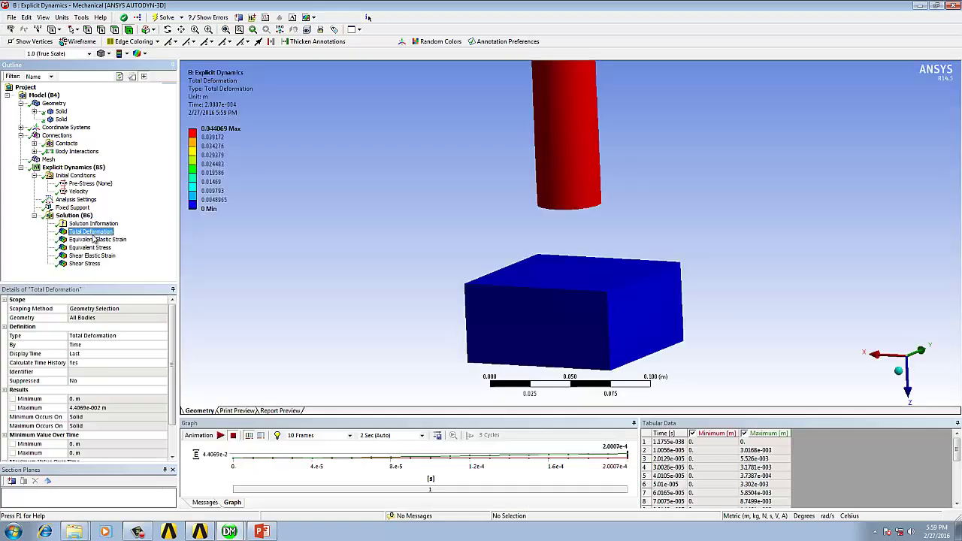
left_click(88, 264)
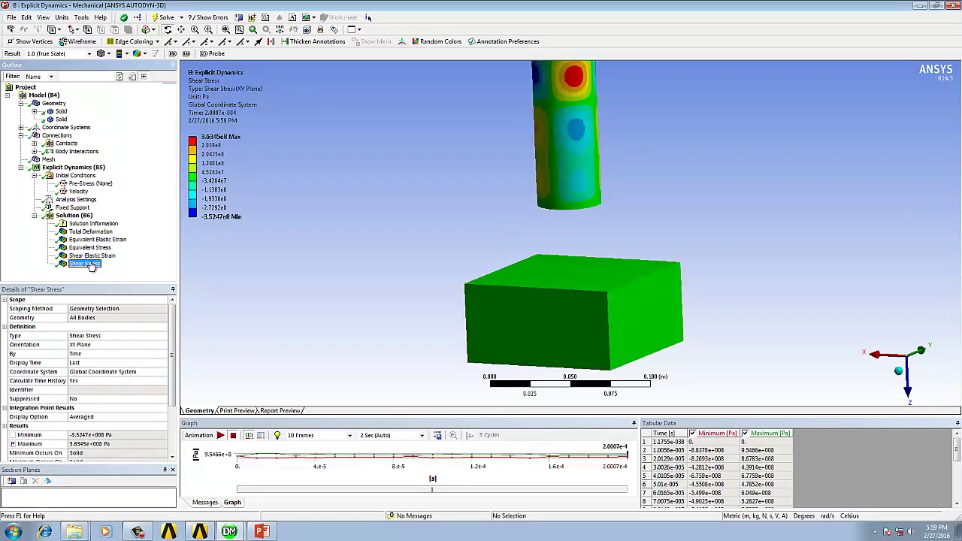
left_click(89, 248)
left_click(90, 240)
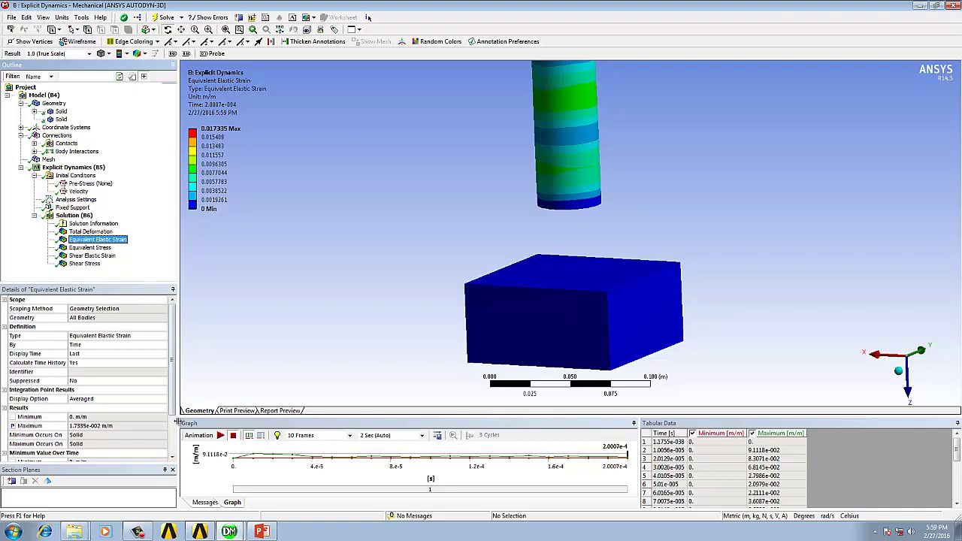
left_click(220, 435)
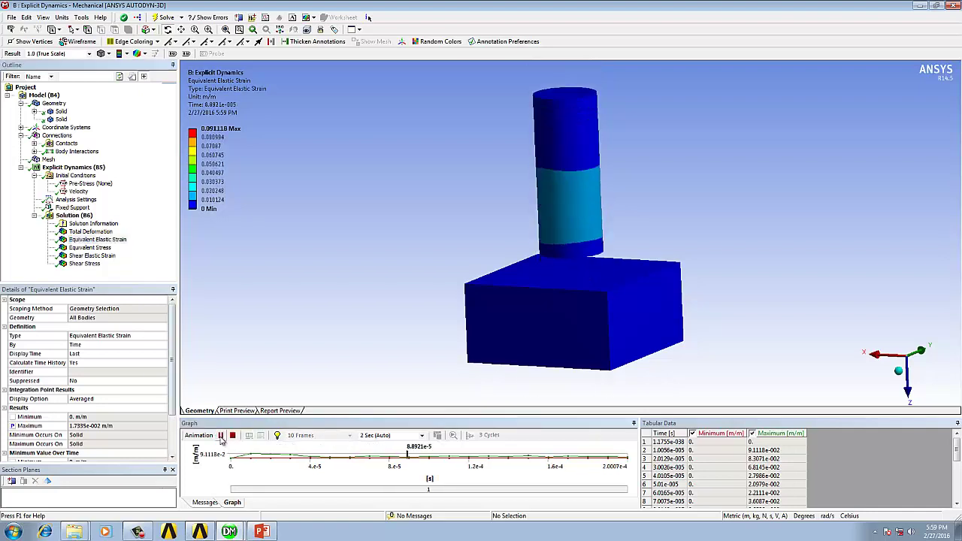
left_click(92, 256)
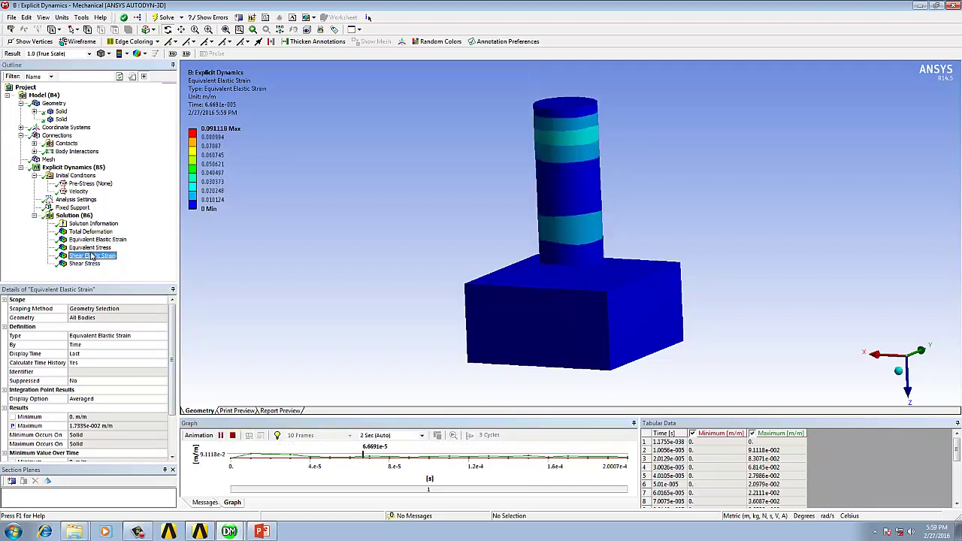
Step: Select the 300 m/s Velocity condition and orbit the model to inspect its direction
left_click(78, 192)
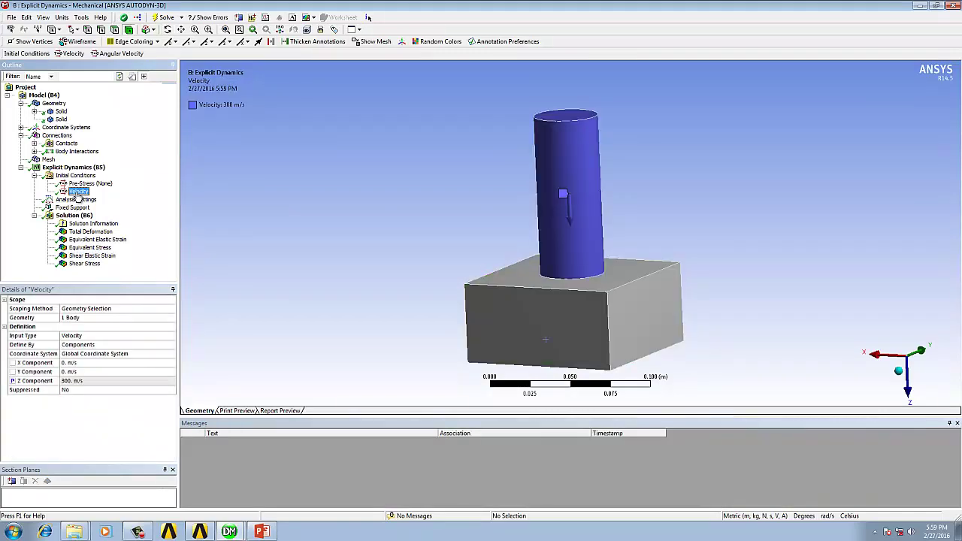
middle_click_drag(373, 211, 283, 272)
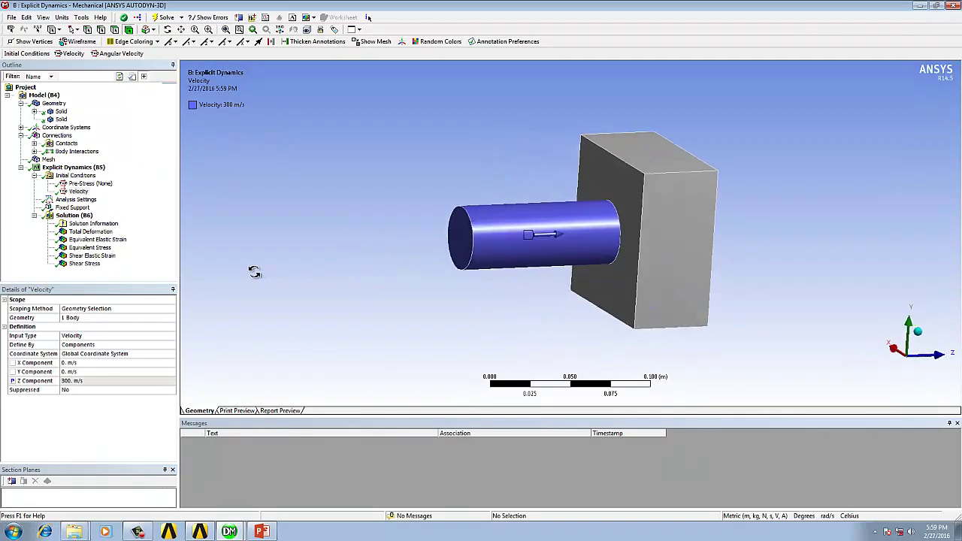
middle_click_drag(435, 306, 453, 316)
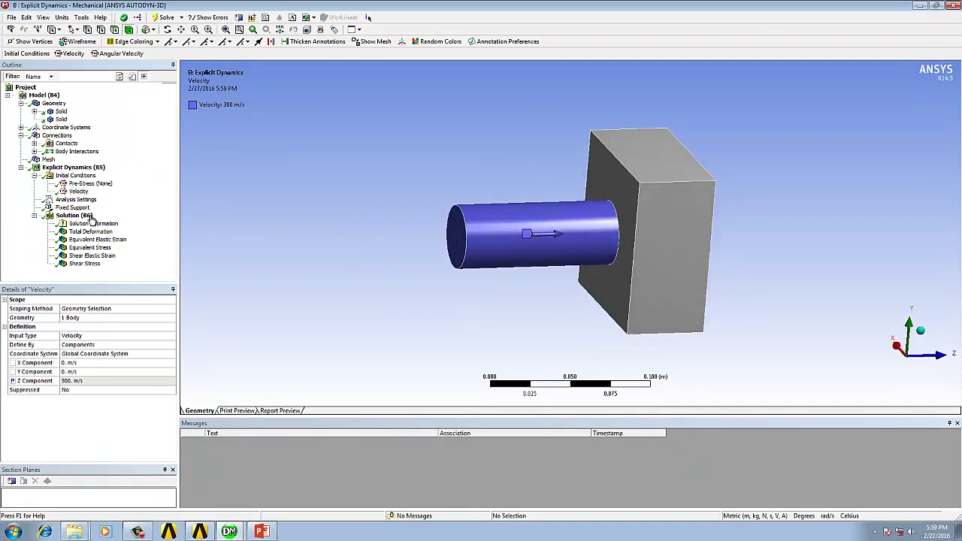
left_click(80, 193)
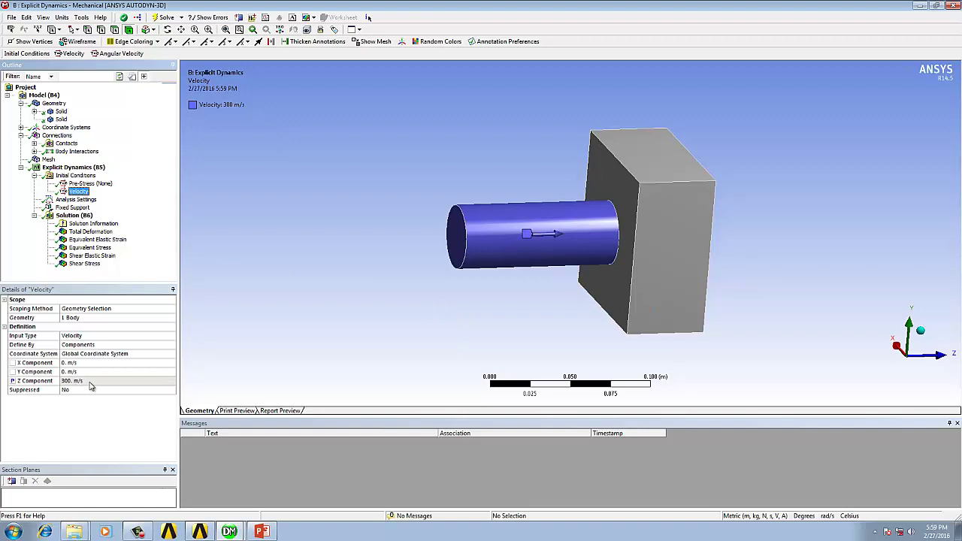
mouse_move(323, 332)
middle_mouse_down()
mouse_move(446, 266)
mouse_move(476, 198)
mouse_move(568, 178)
mouse_move(689, 177)
mouse_move(683, 136)
mouse_move(601, 204)
mouse_move(510, 215)
mouse_move(508, 201)
mouse_move(450, 217)
middle_mouse_up()
Step: Review the block's fixed support, the analysis settings and the cylinder's Z Component velocity
left_click(73, 208)
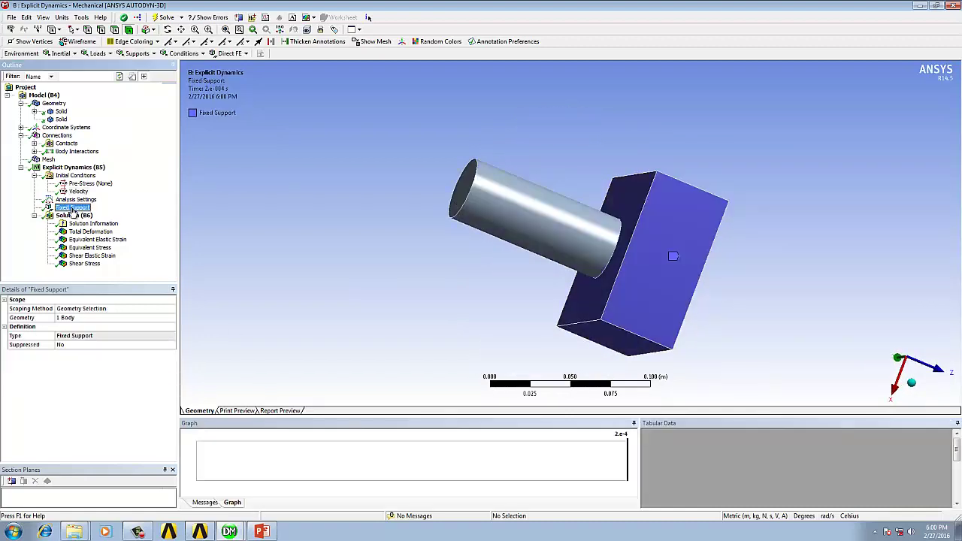
left_click(73, 200)
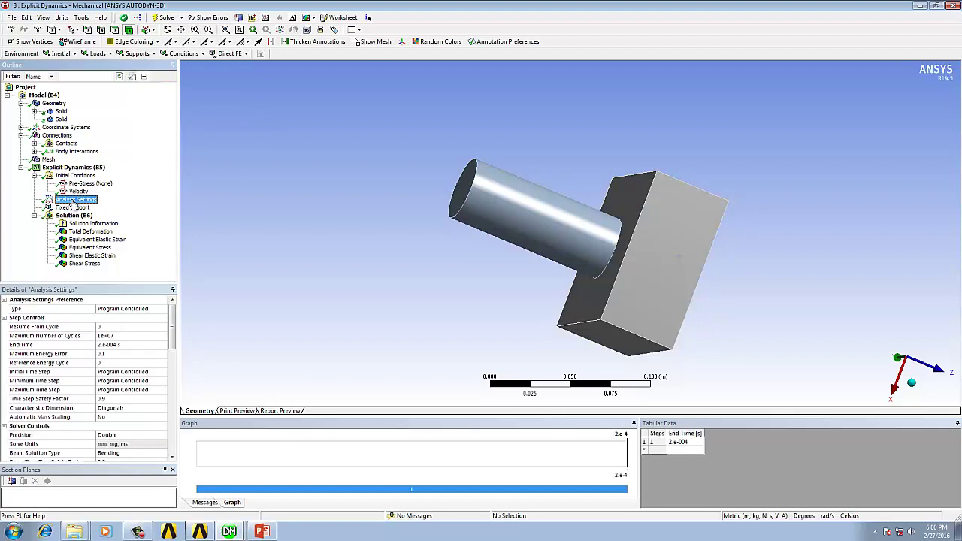
left_click(77, 193)
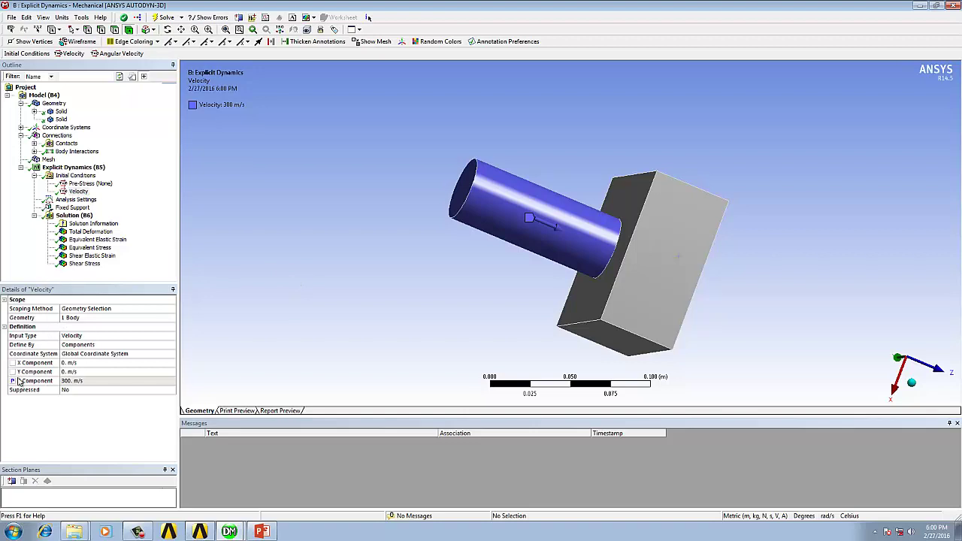
left_click(14, 382)
Step: Check the maximum shear stress, shear elastic strain and equivalent stress (3.3388e9 Pa) values
left_click(79, 263)
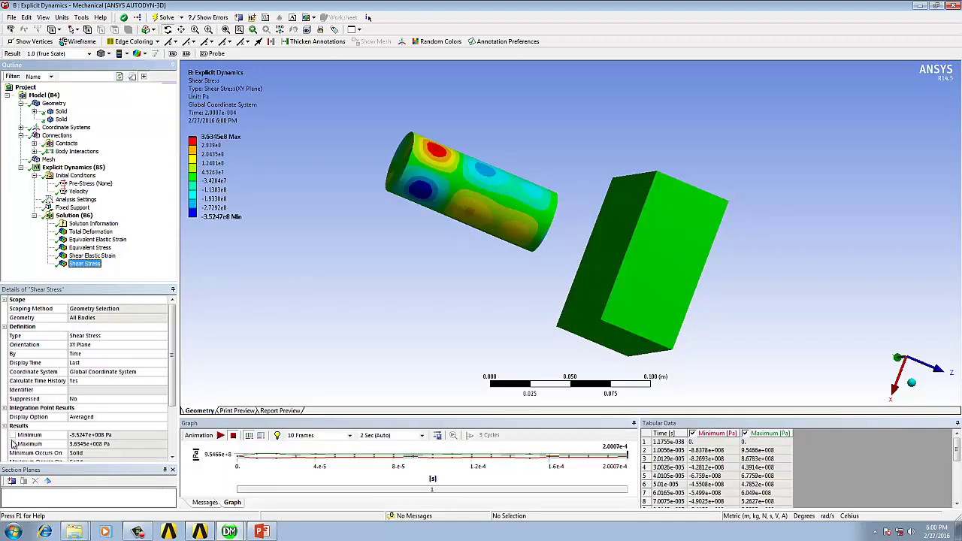
left_click(13, 444)
left_click(87, 256)
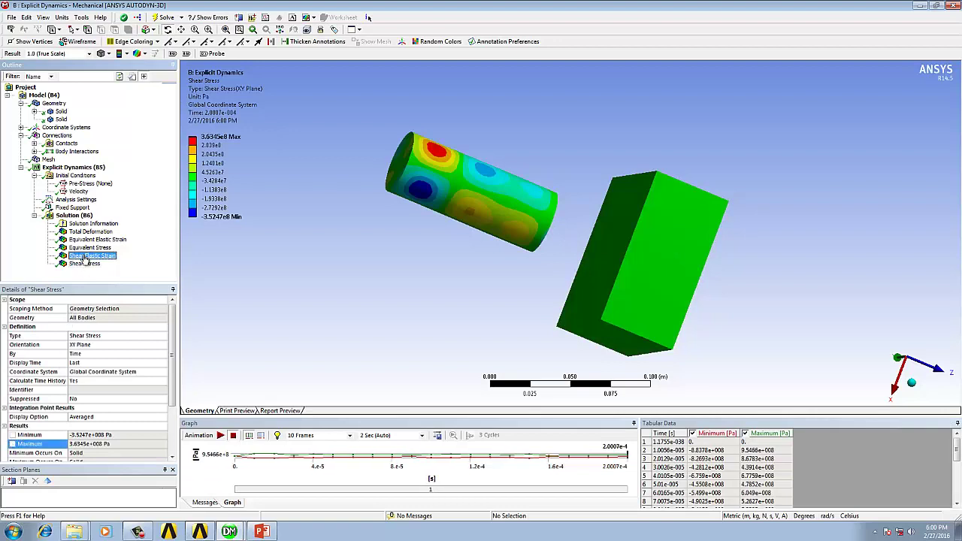
left_click(15, 444)
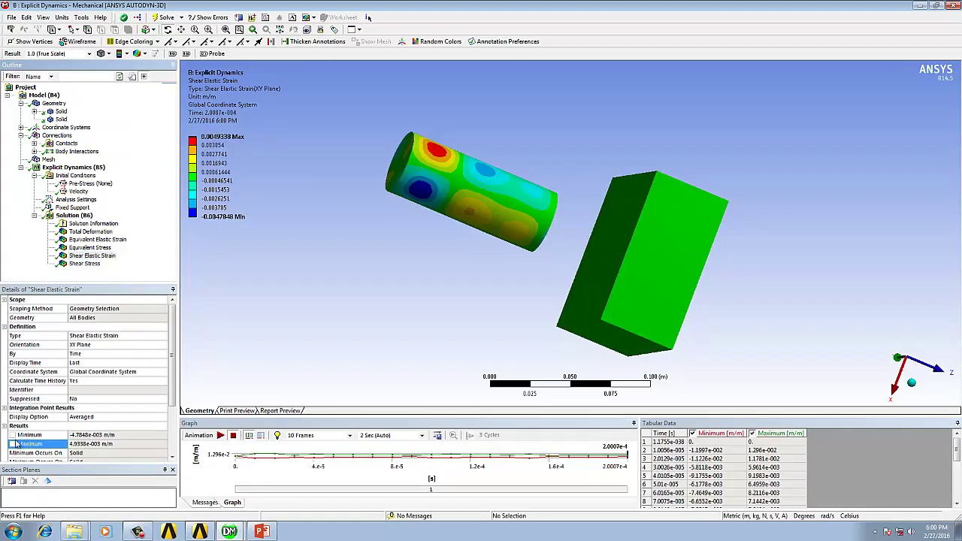
left_click(88, 248)
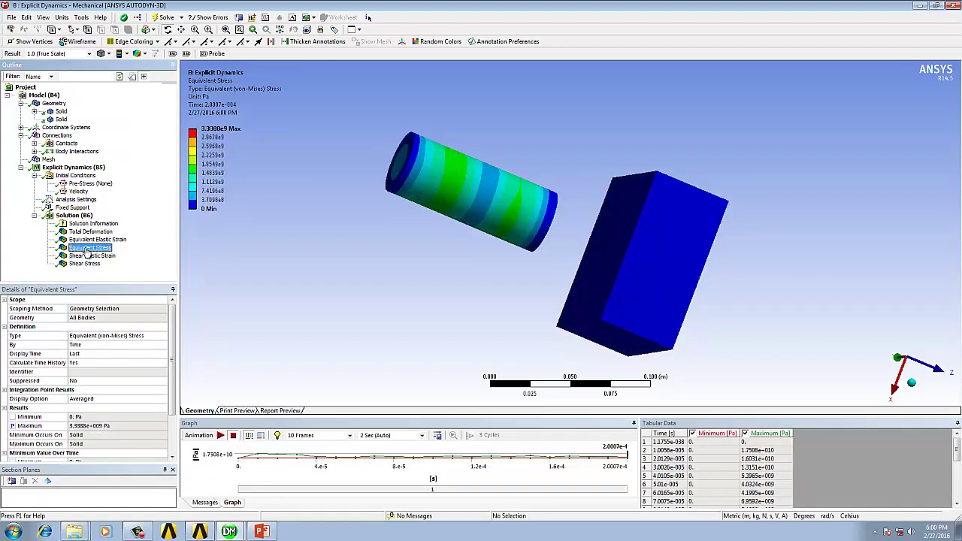
left_click(12, 426)
Step: Check equivalent elastic strain and total deformation, then return to Analysis Settings (End Time 2.e-004 s)
left_click(86, 240)
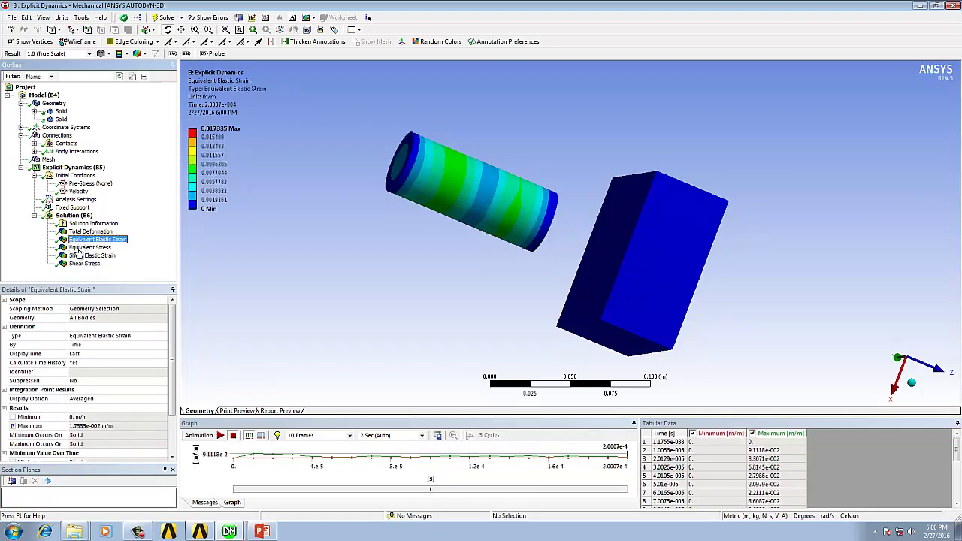
left_click(13, 425)
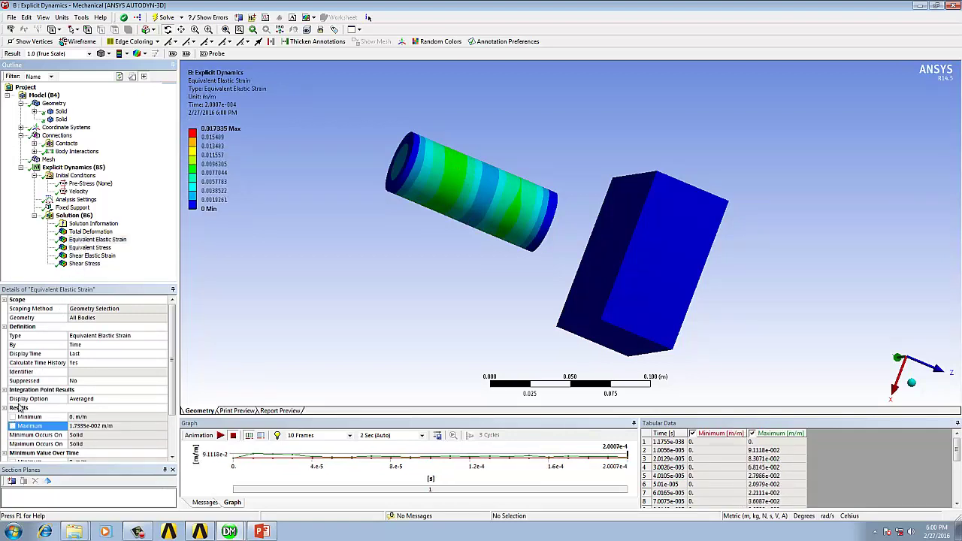
left_click(87, 233)
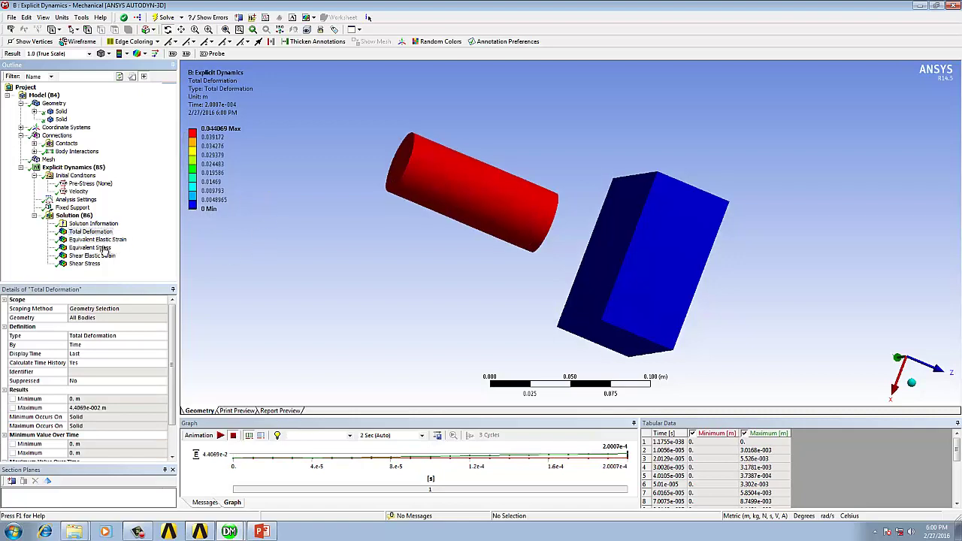
mouse_move(260, 241)
middle_mouse_down()
mouse_move(403, 183)
mouse_move(401, 157)
middle_mouse_up()
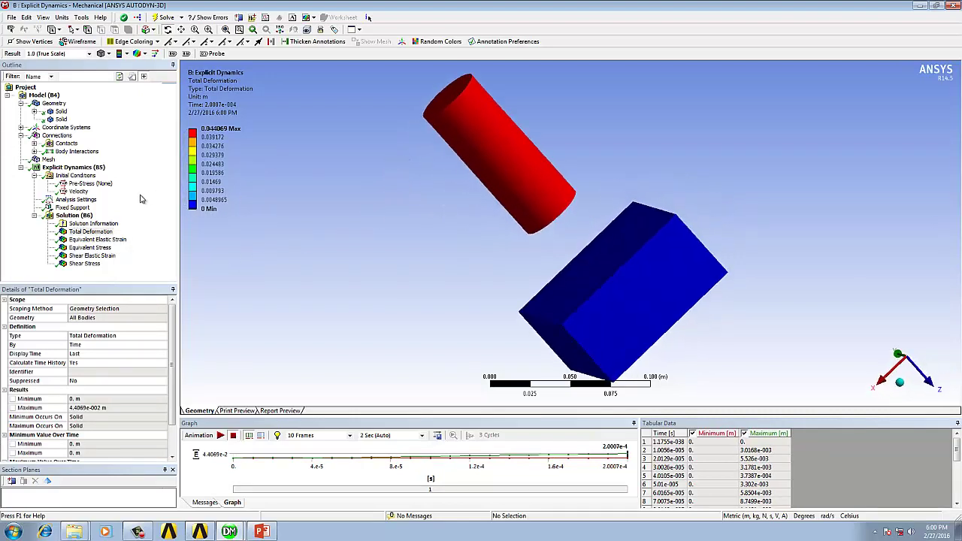
left_click(78, 200)
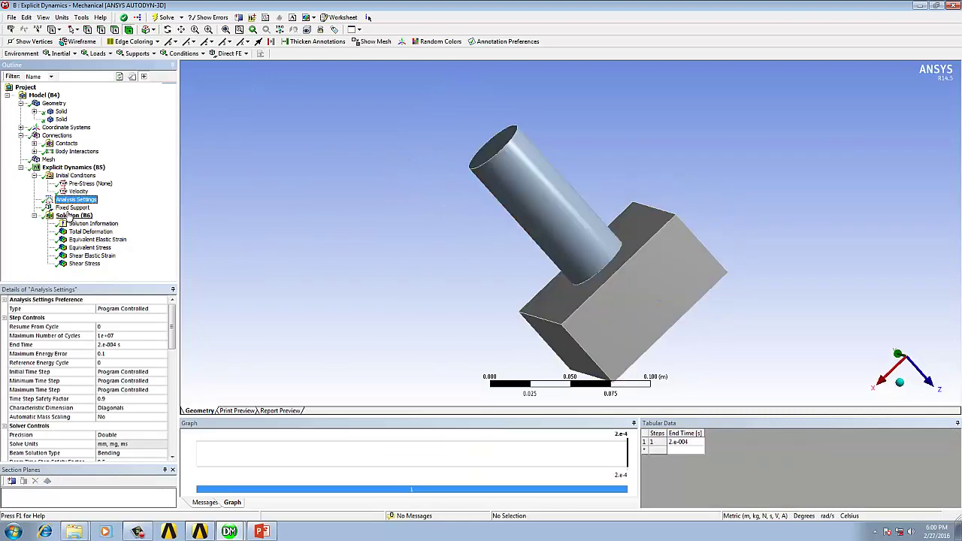
Step: Edit the Velocity's Z Component in Details and commit 300 m/s, so the Solution shows Solve Required
left_click(78, 191)
left_click(90, 184)
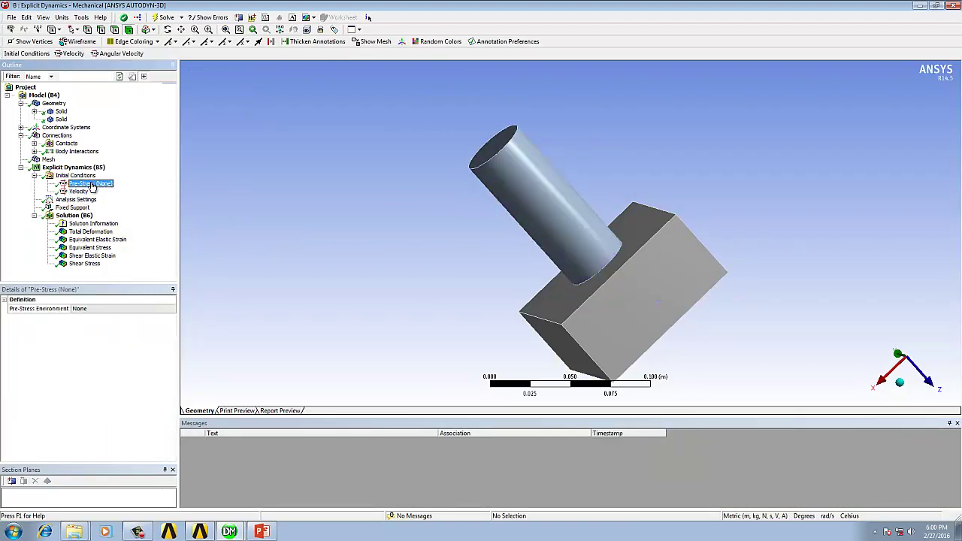
left_click(81, 192)
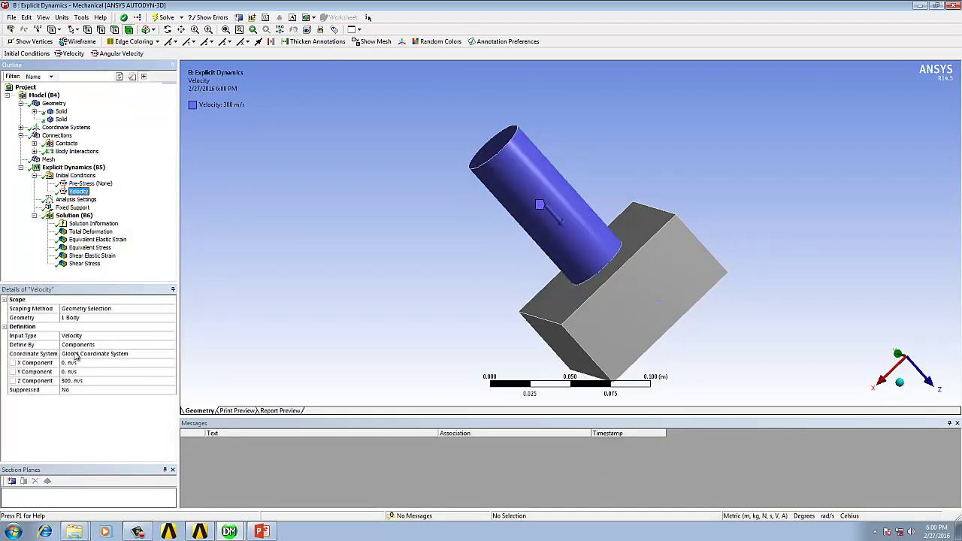
left_click(87, 380)
type("3")
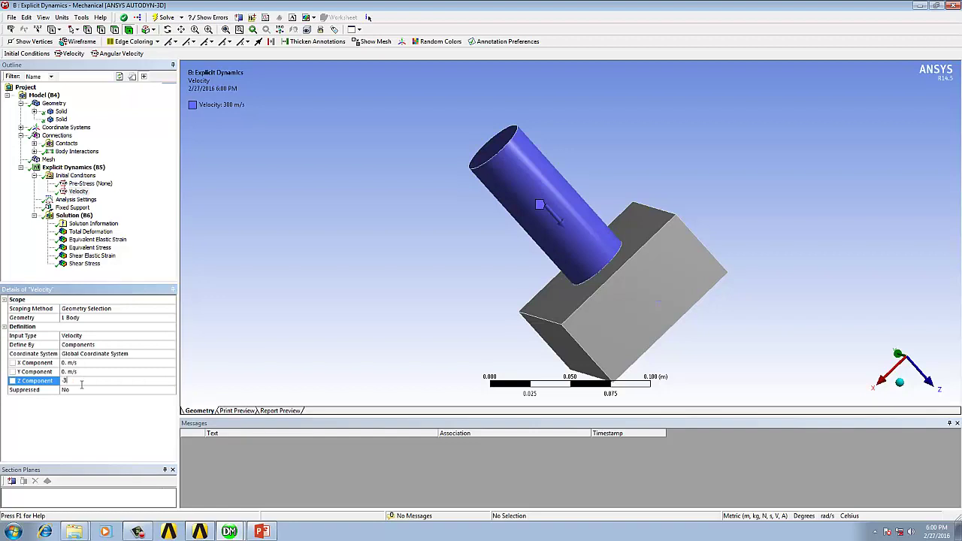
type("00")
key("Return")
left_click(97, 380)
type("0")
key("Return")
right_click(70, 217)
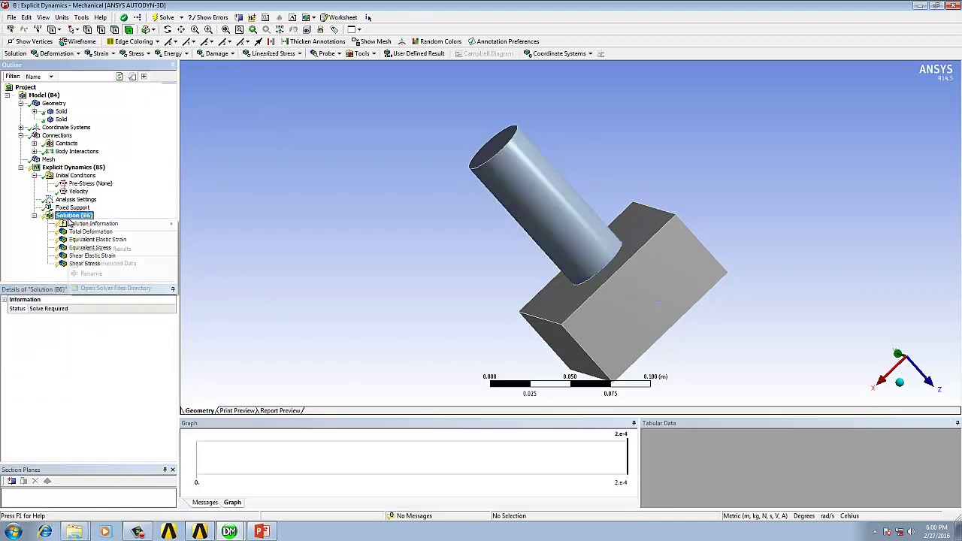
Step: Solve the analysis and display Total Deformation, now peaking at 4.4069e-2 m over 2.0007e-4 s
left_click(88, 238)
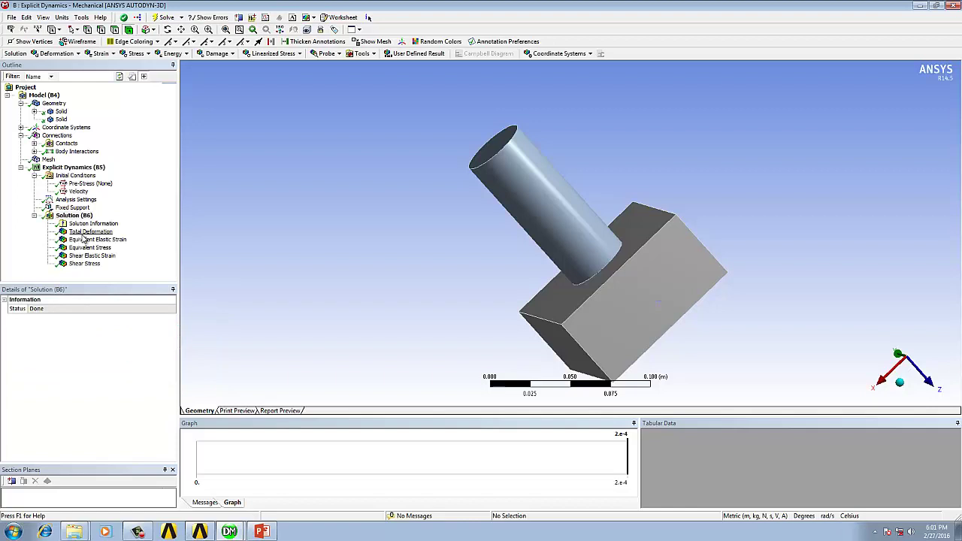
left_click(84, 232)
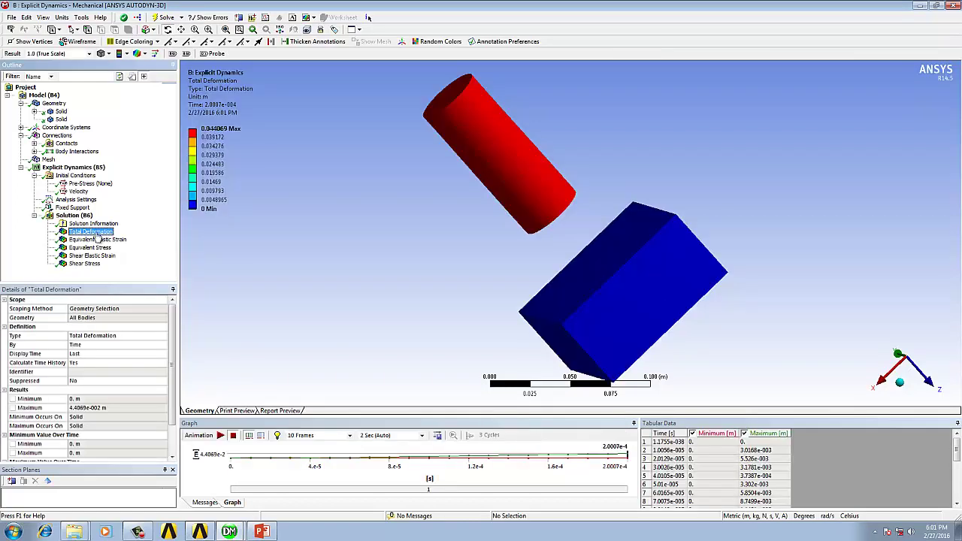
Step: Delete the Bonded - Solid To Solid contact region under Connections > Contacts
left_click(90, 247)
left_click(94, 256)
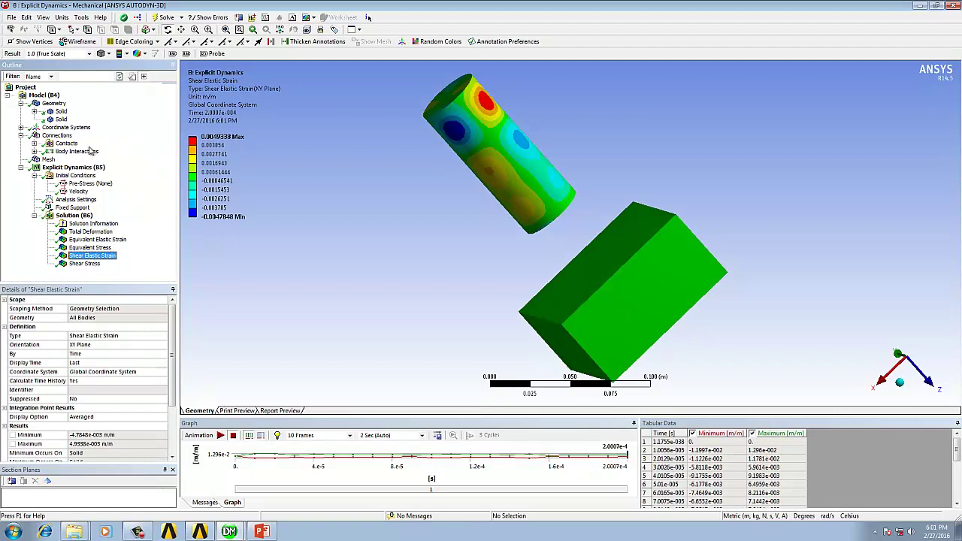
left_click(34, 143)
left_click(75, 152)
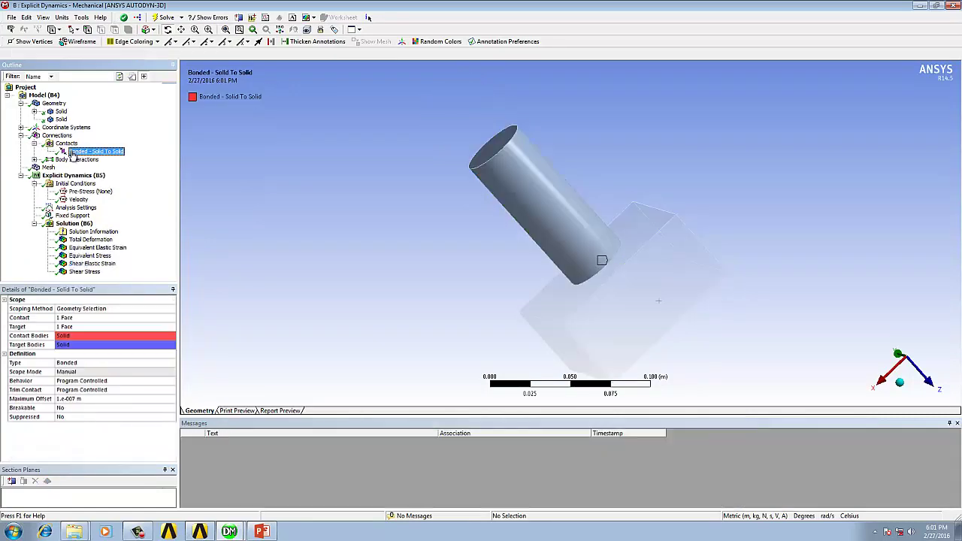
right_click(84, 152)
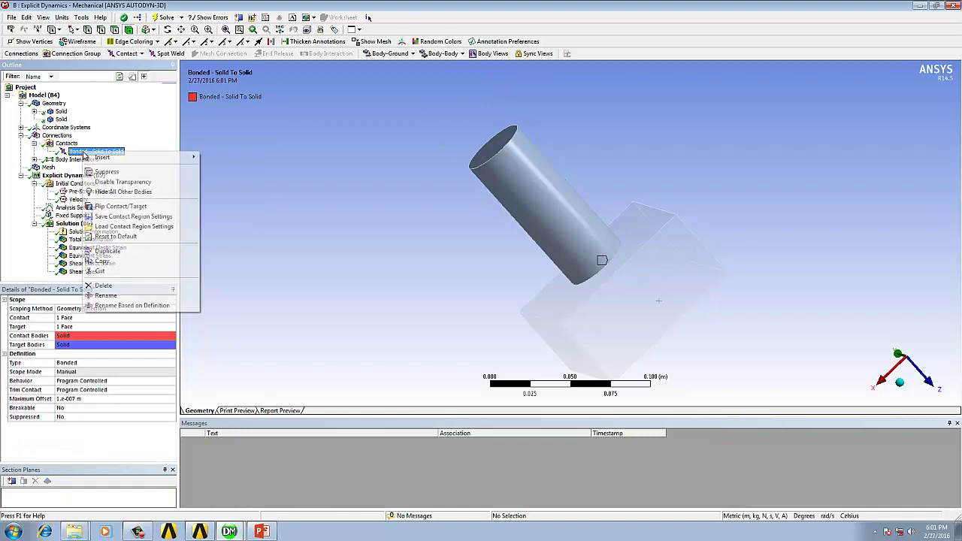
left_click(102, 285)
Step: Confirm the contact deletion and re-solve the analysis with F5
left_click(455, 297)
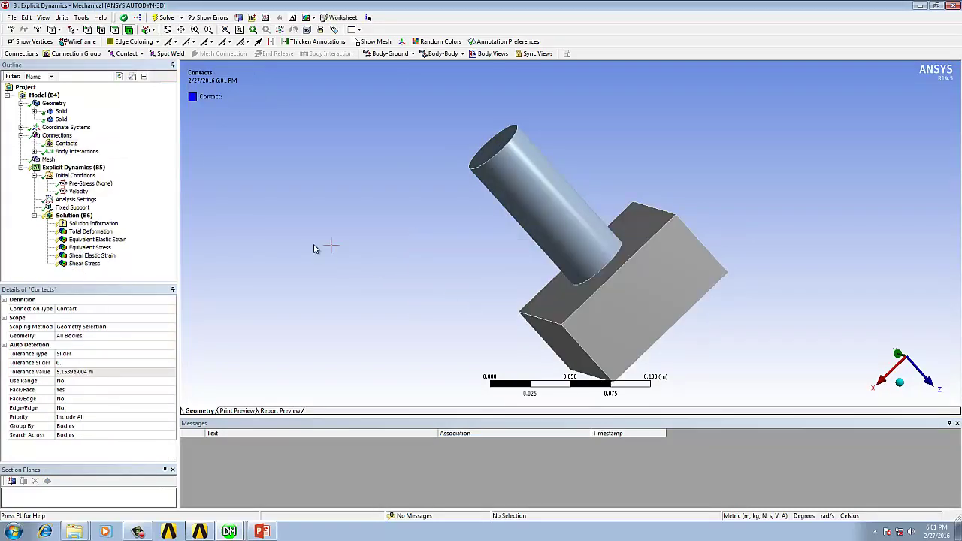
key("F5")
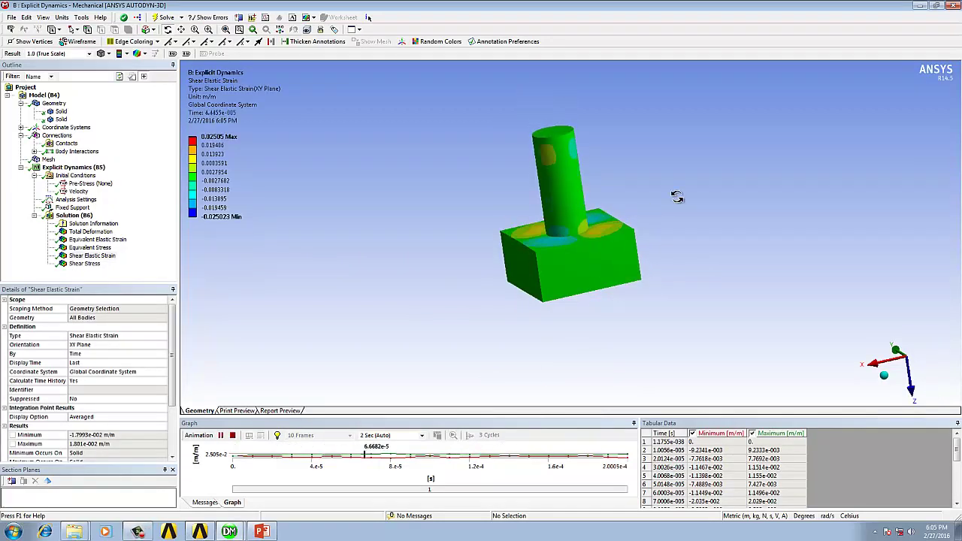
left_click_drag(649, 187, 455, 322)
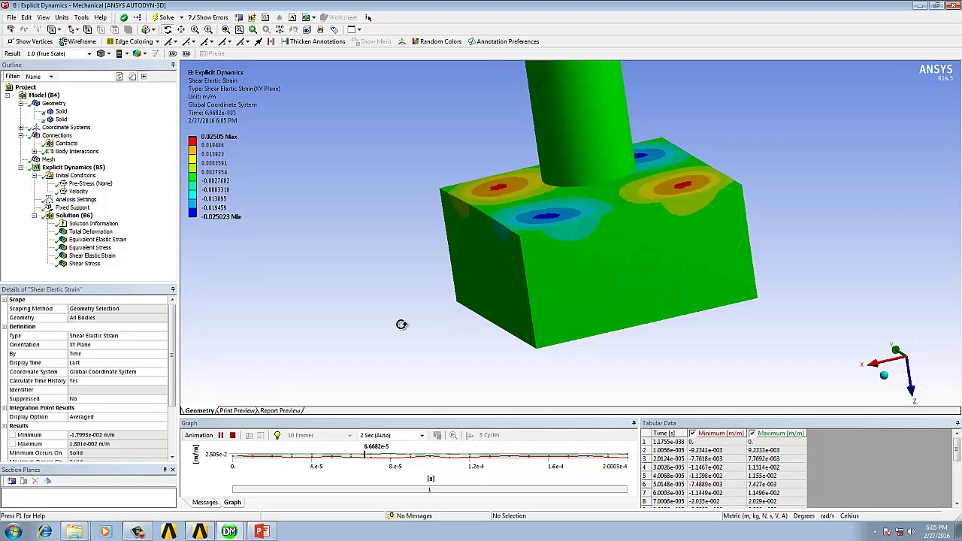
Step: Play and then pause the Equivalent Stress animation over time
left_click(78, 247)
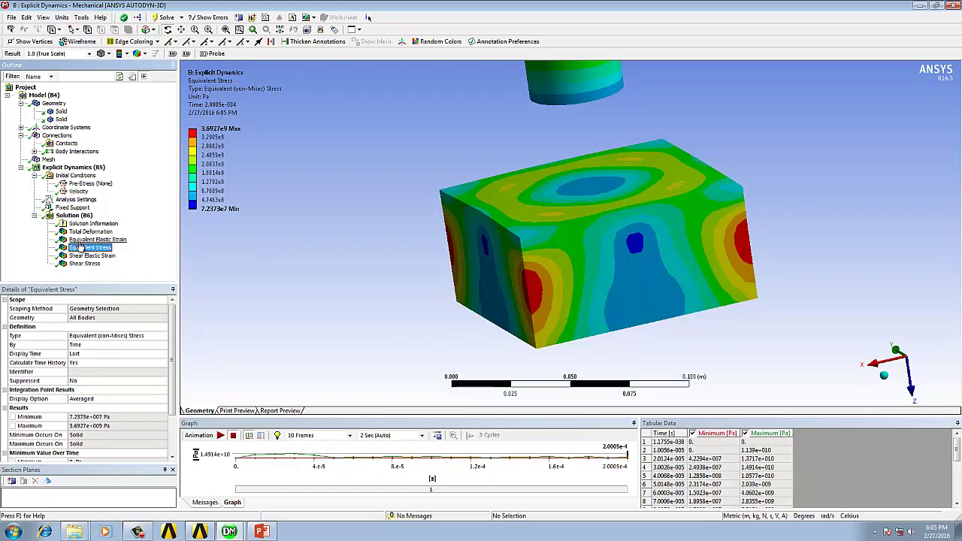
left_click(220, 436)
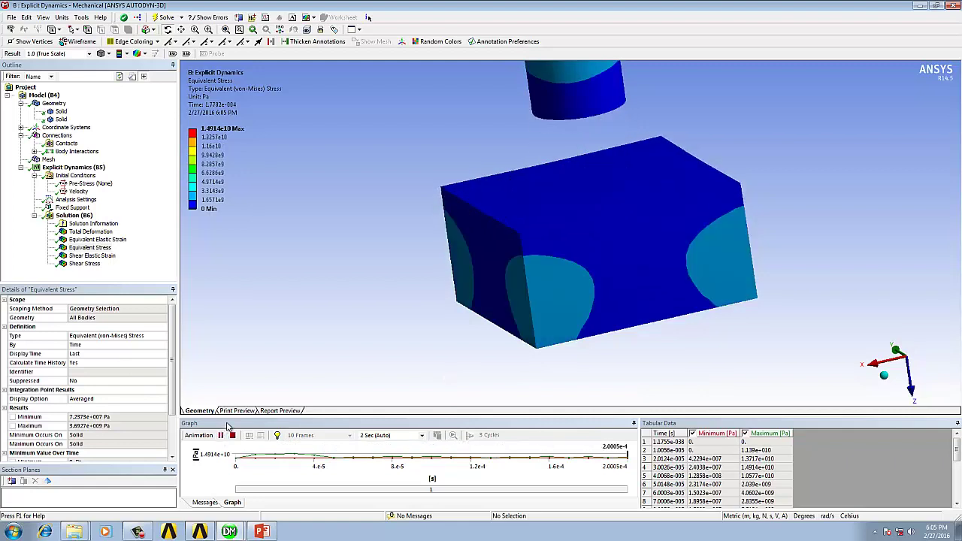
scroll(290, 369, "down", 3)
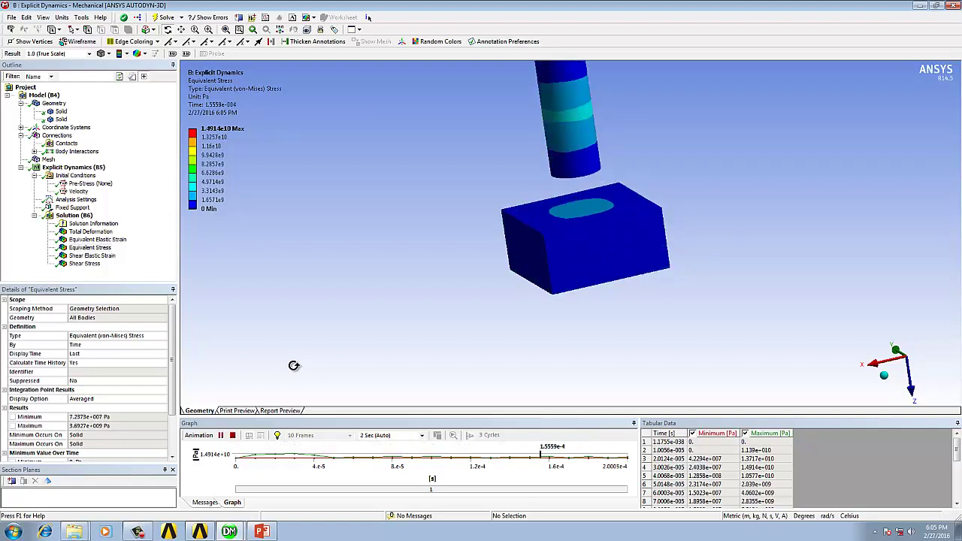
left_click(222, 435)
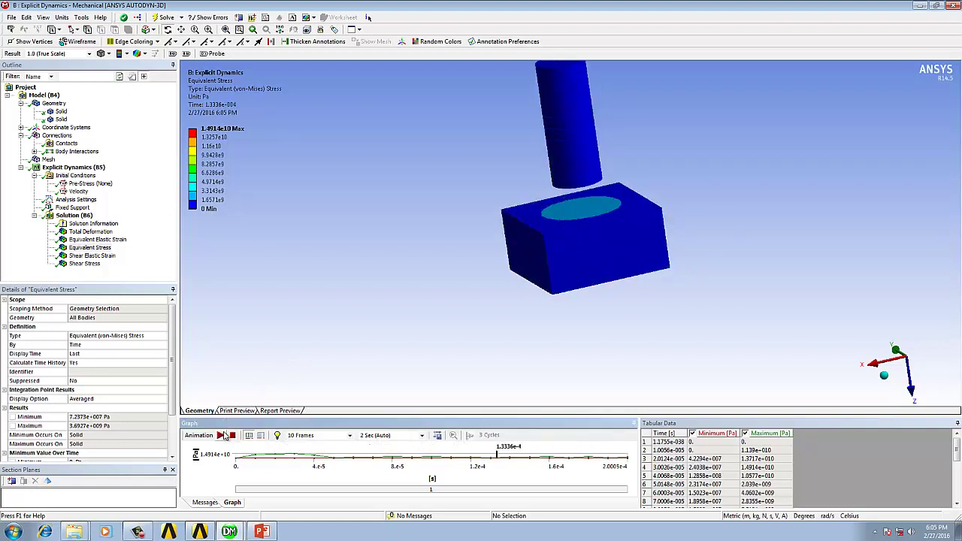
Step: Inspect the solid bodies and confirm the cylinder's material assignment is Stainless Steel
left_click(60, 111)
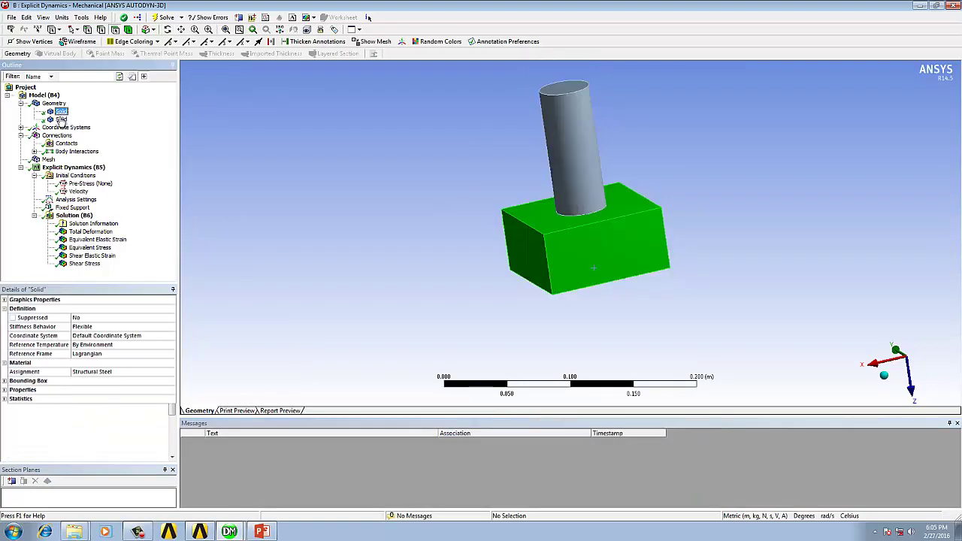
left_click(60, 119)
left_click(153, 372)
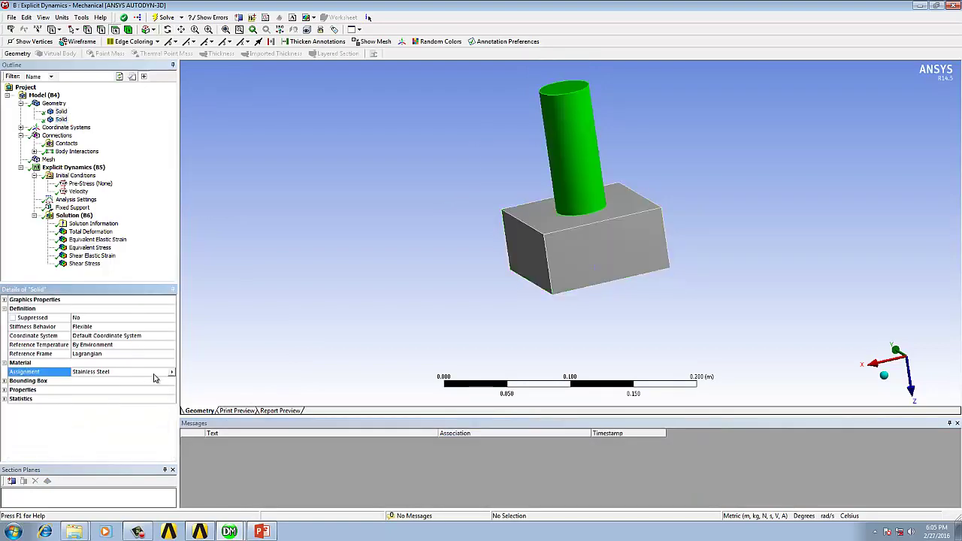
left_click(172, 375)
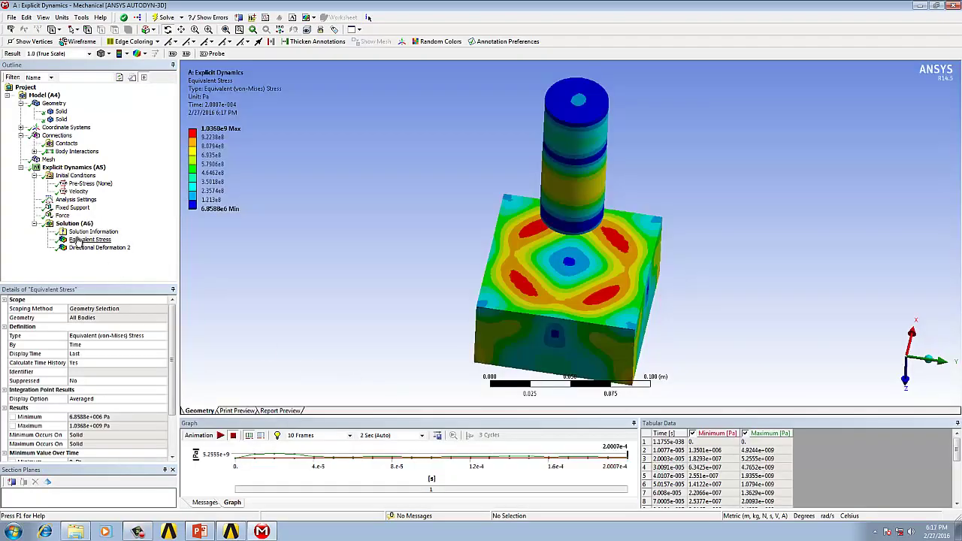
Step: Animate analysis A's Equivalent Stress result over time
left_click(220, 436)
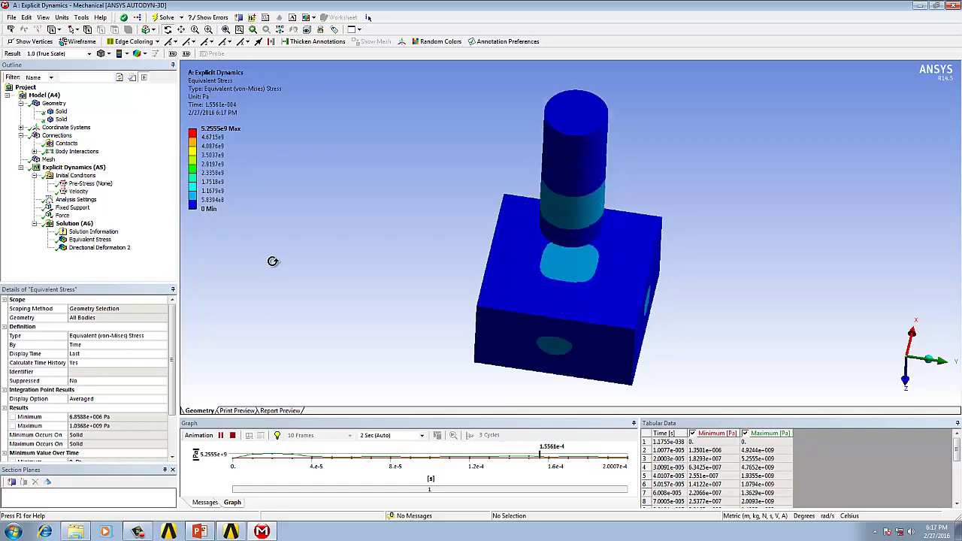
left_click(99, 248)
left_click(90, 239)
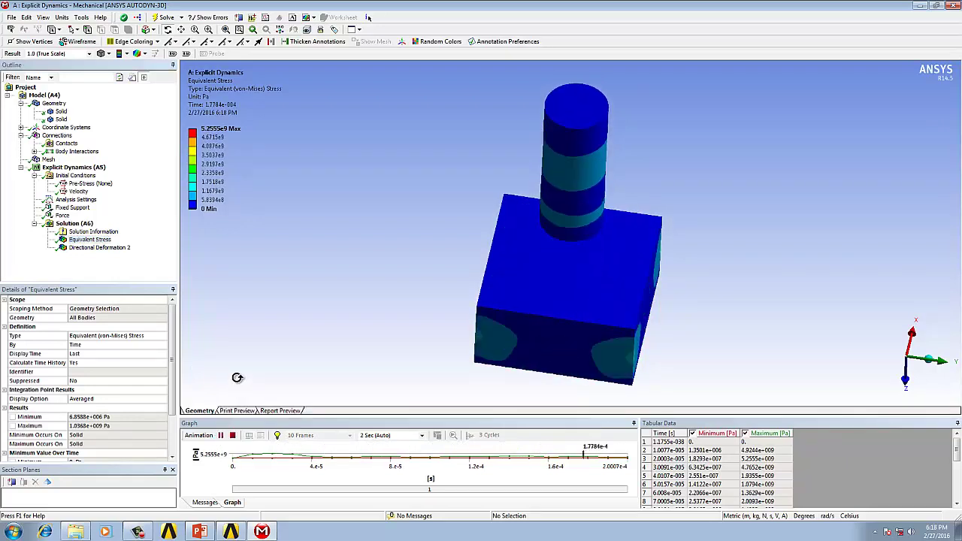
Step: Animate Z-axis Directional Deformation 2, ranging from -4.3761e-2 m to 1.5956e-4 m
left_click(100, 247)
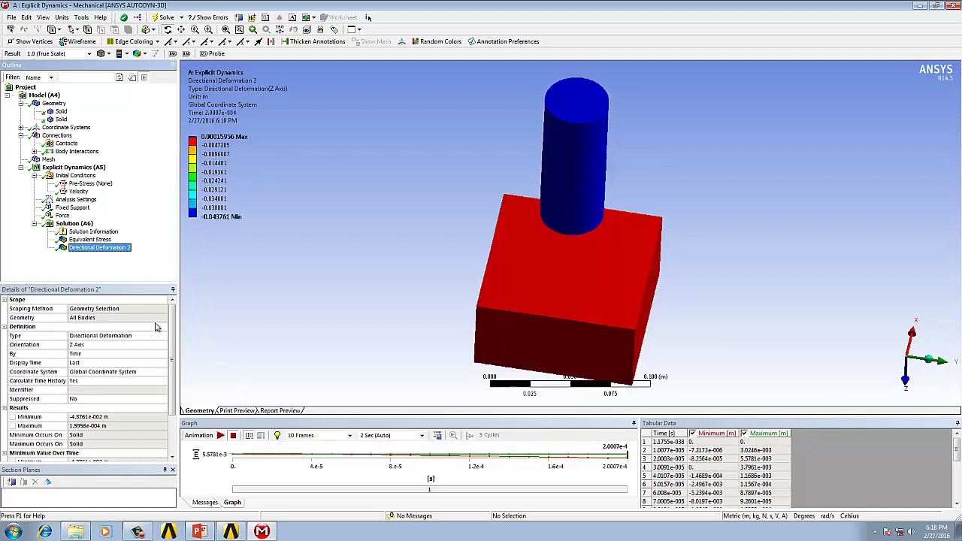
left_click(220, 436)
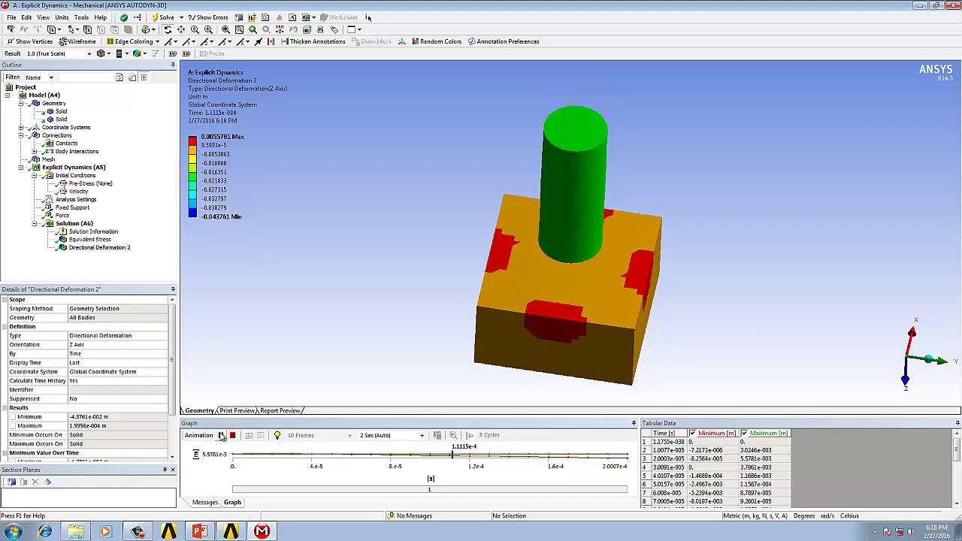
left_click(90, 239)
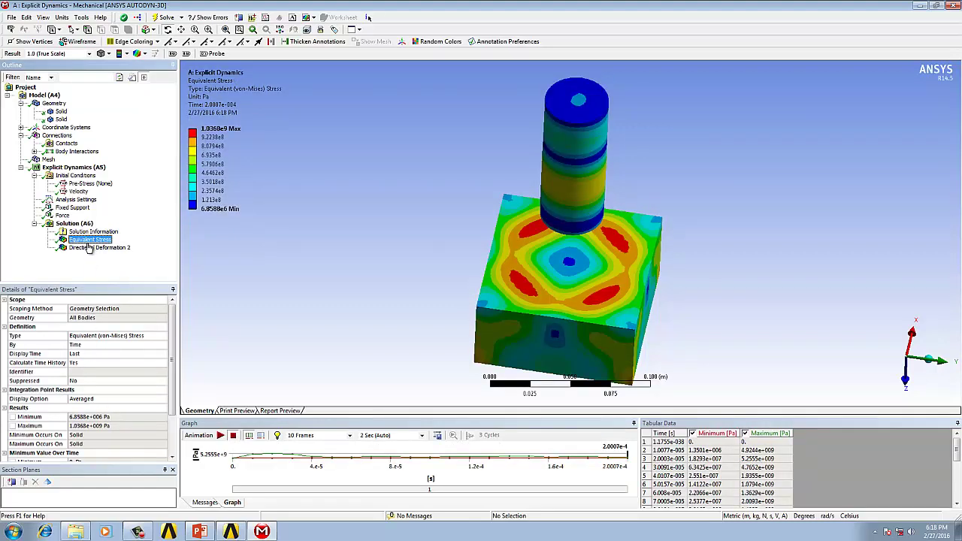
left_click(88, 247)
left_click(88, 241)
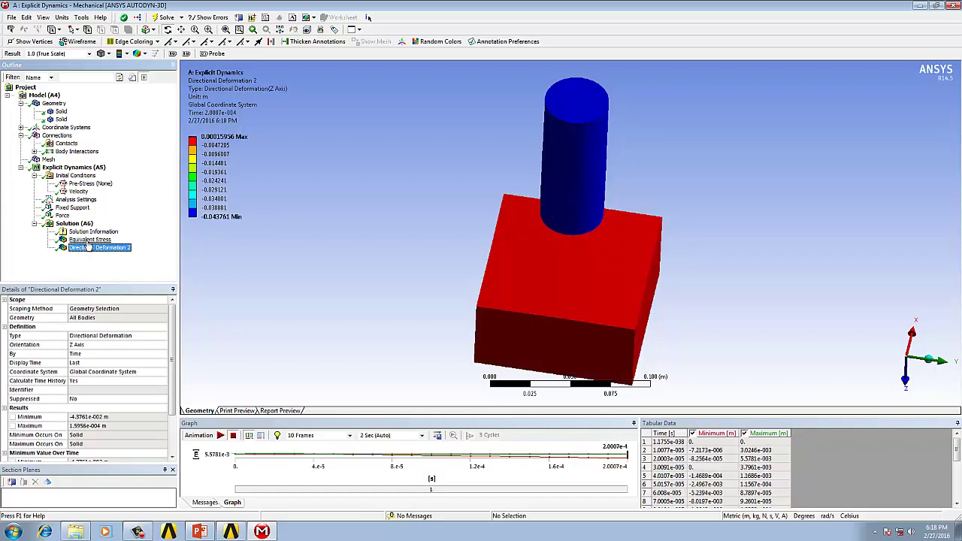
right_click(90, 245)
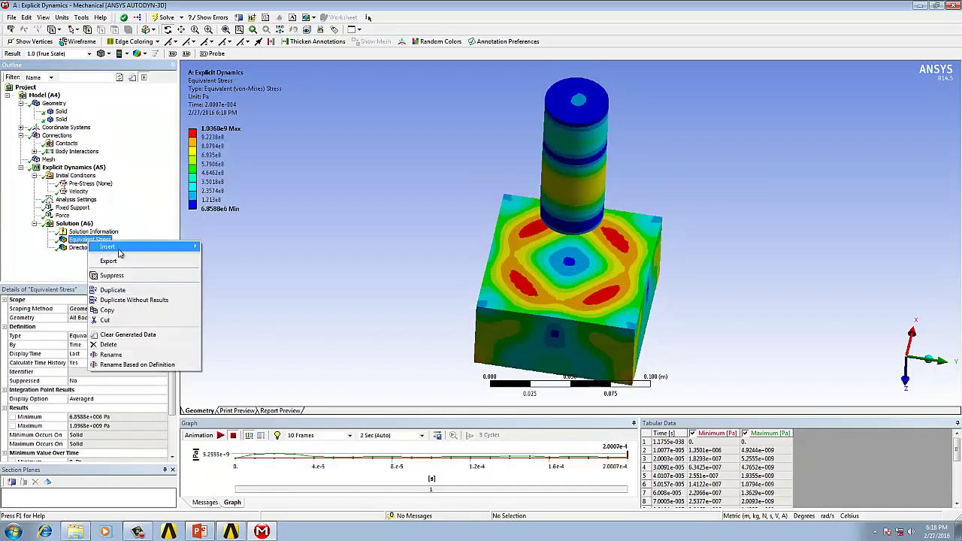
mouse_move(228, 256)
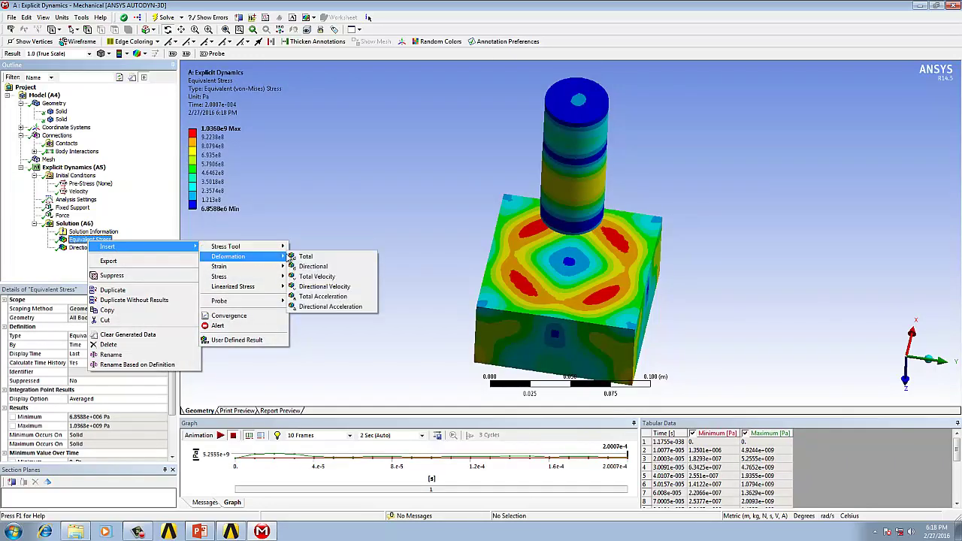
Step: Insert an X-axis Directional Deformation result and evaluate all results
left_click(318, 266)
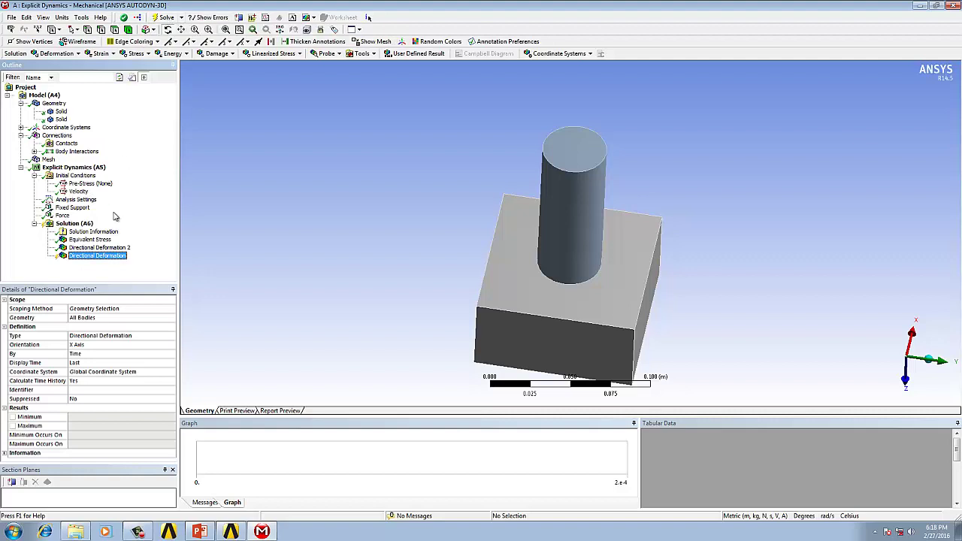
right_click(87, 249)
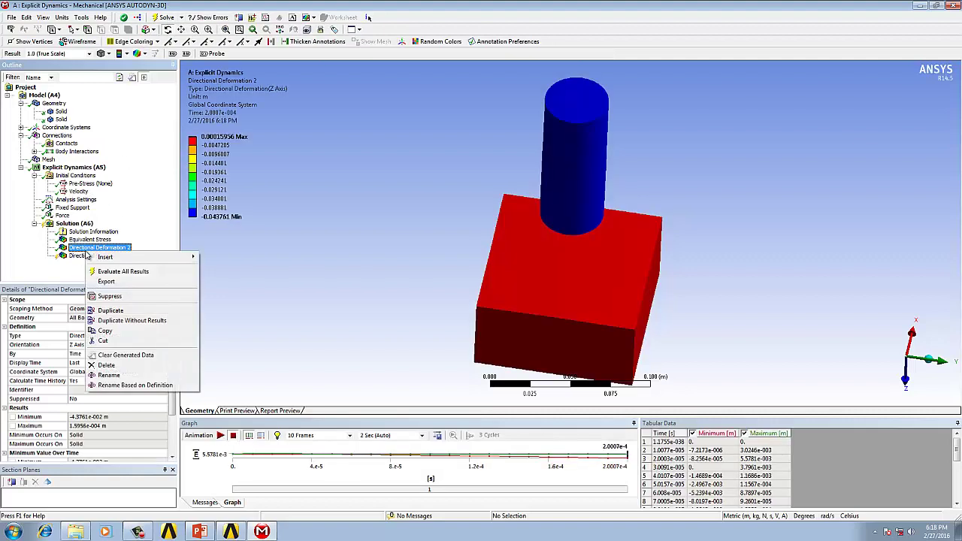
left_click(106, 268)
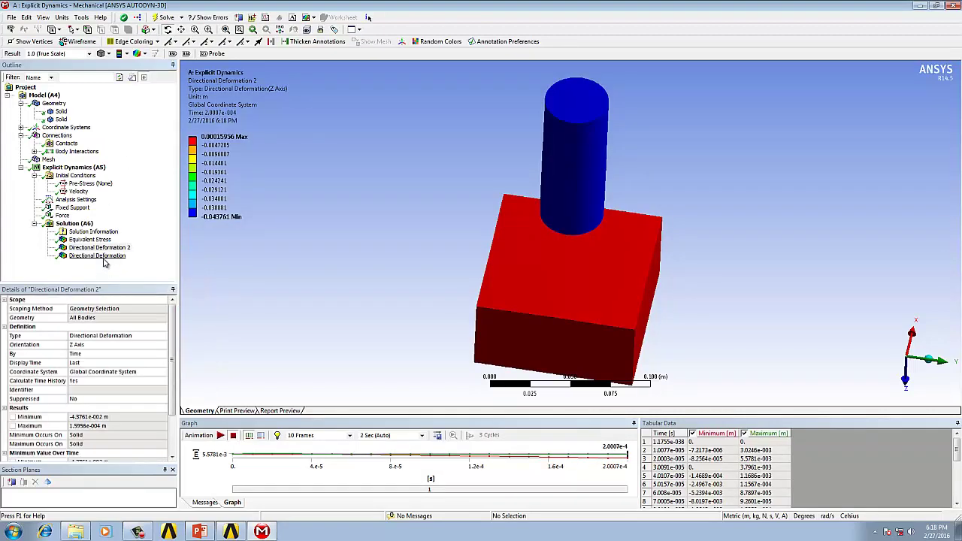
Step: Animate the X-axis deformation, then view Solution Information's solver output (1247 cycles to 2.001E-04 s)
left_click(97, 256)
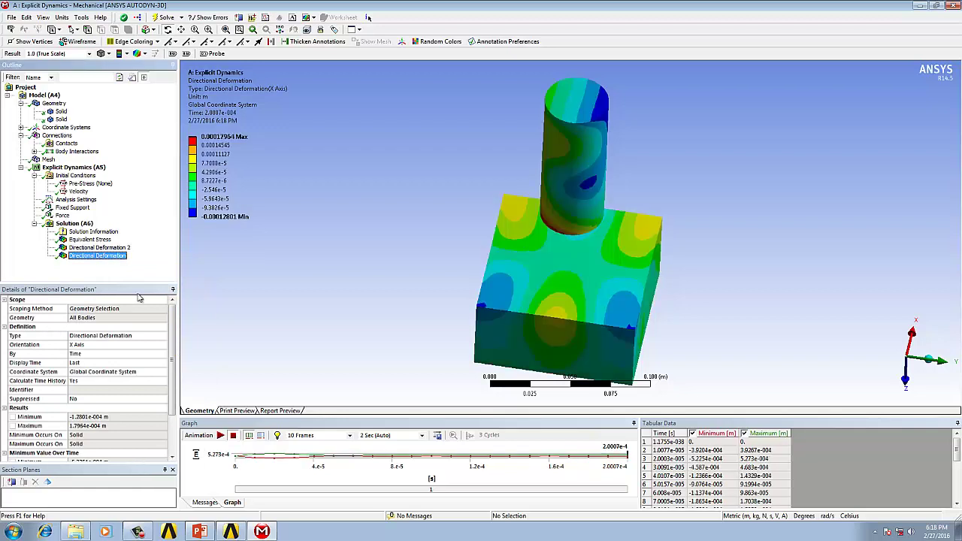
left_click(220, 436)
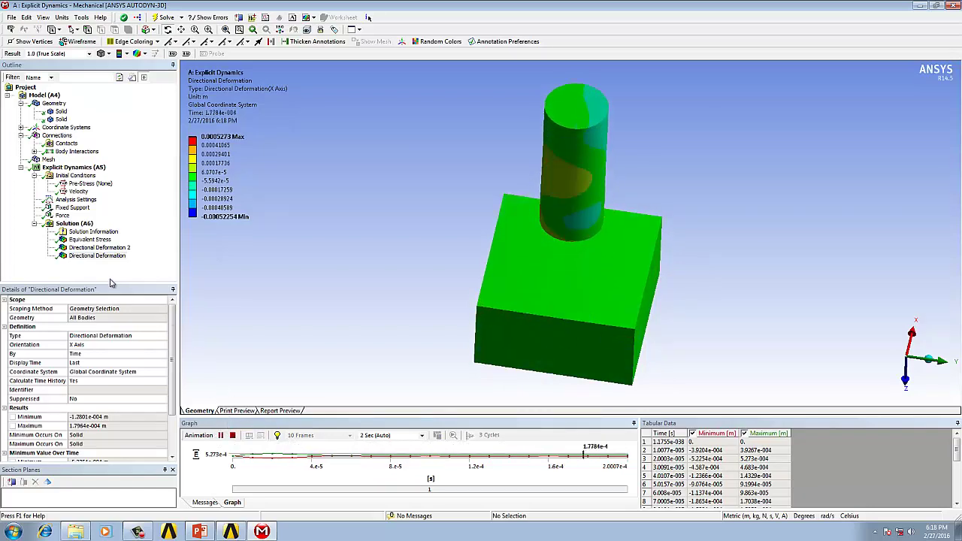
left_click(93, 231)
left_click(90, 239)
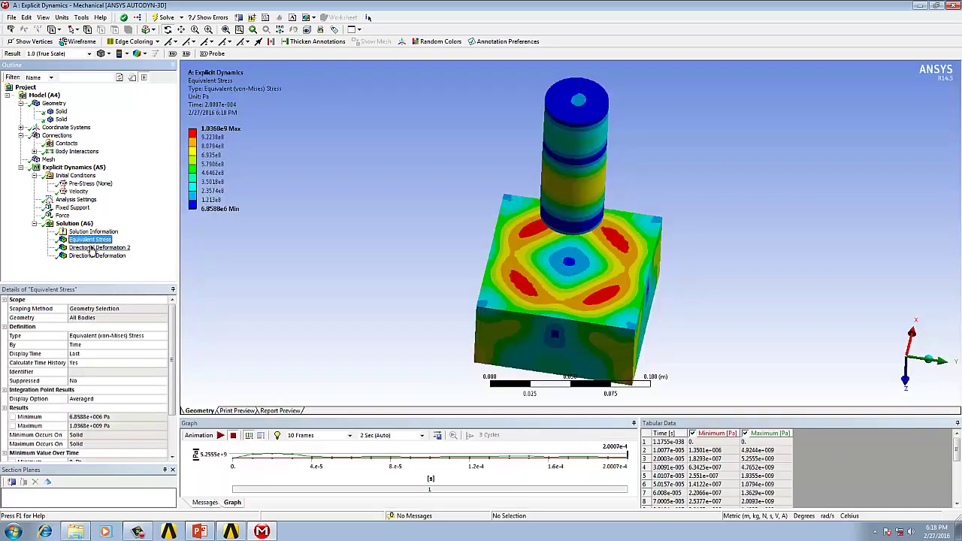
left_click(93, 232)
Step: Set Solution Output to Energy Summary and view its energy-versus-cycles chart on the Worksheet
left_click(109, 310)
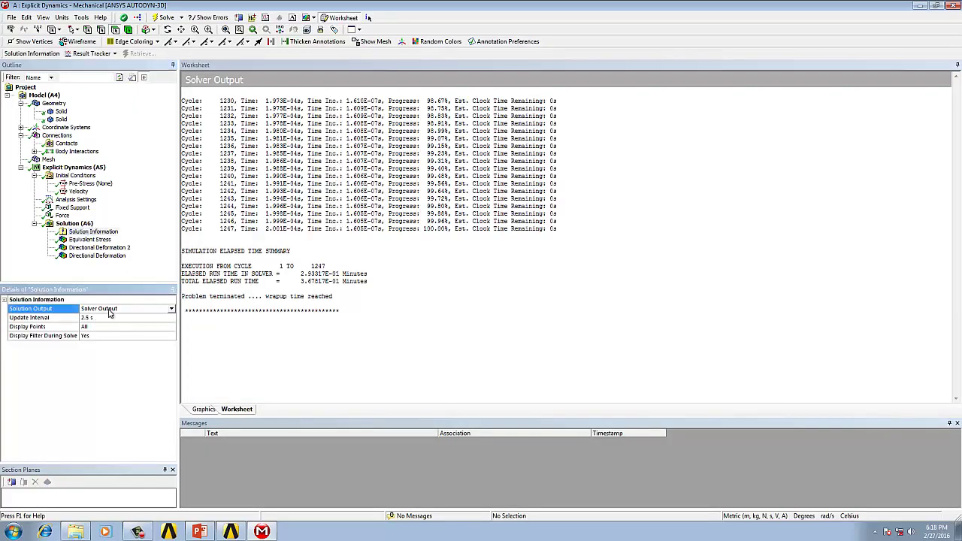
left_click(170, 312)
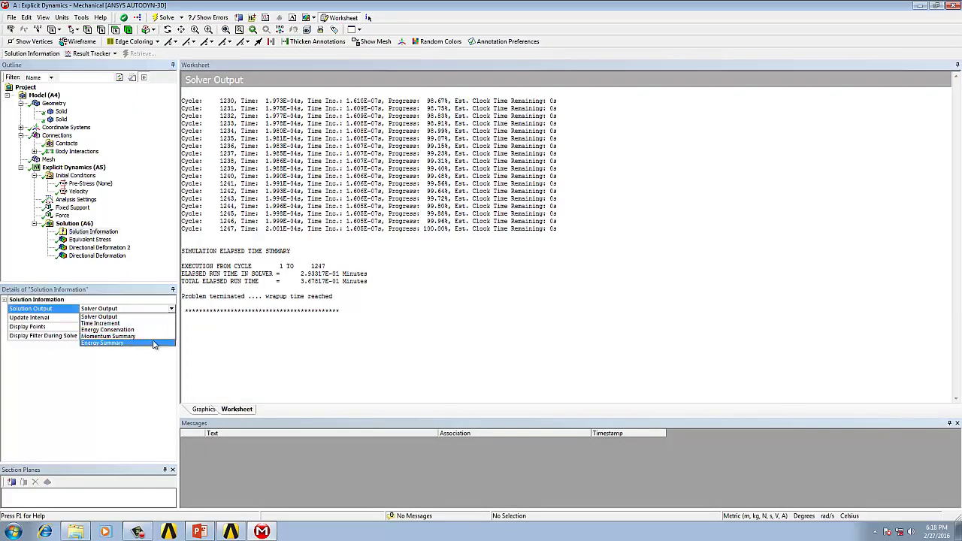
left_click(151, 346)
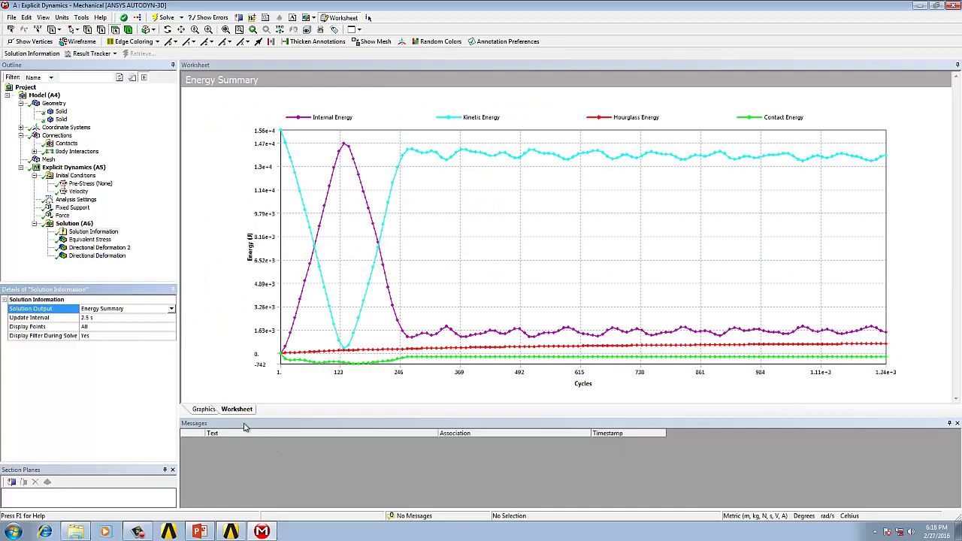
left_click(205, 410)
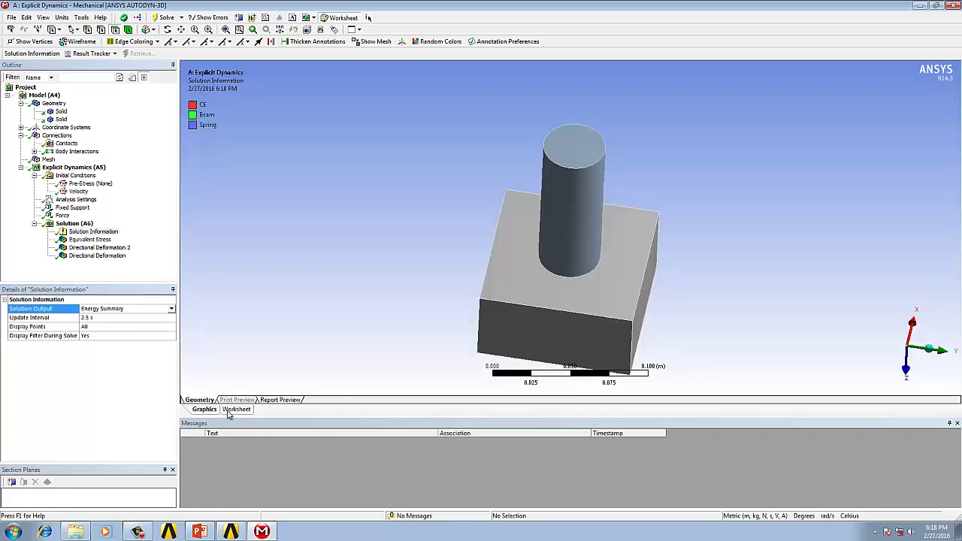
left_click(236, 409)
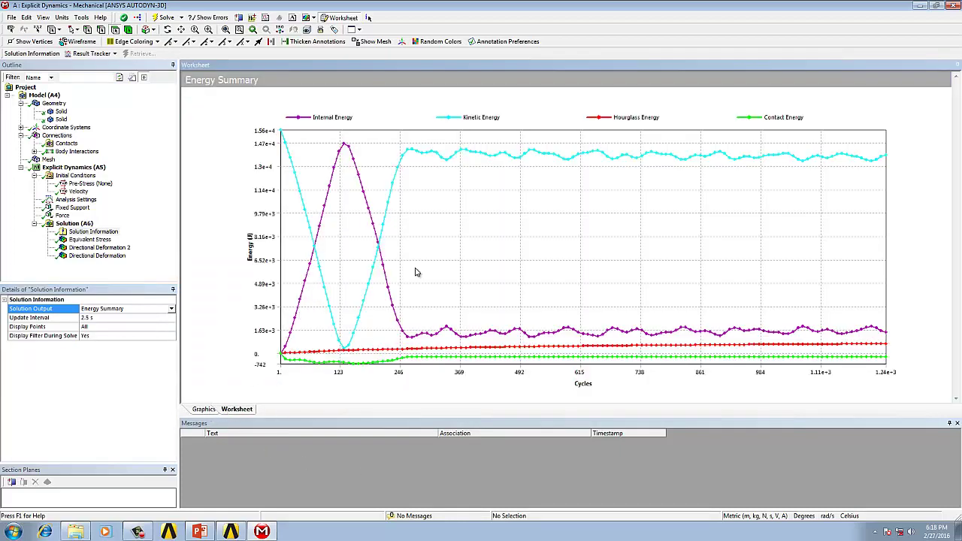